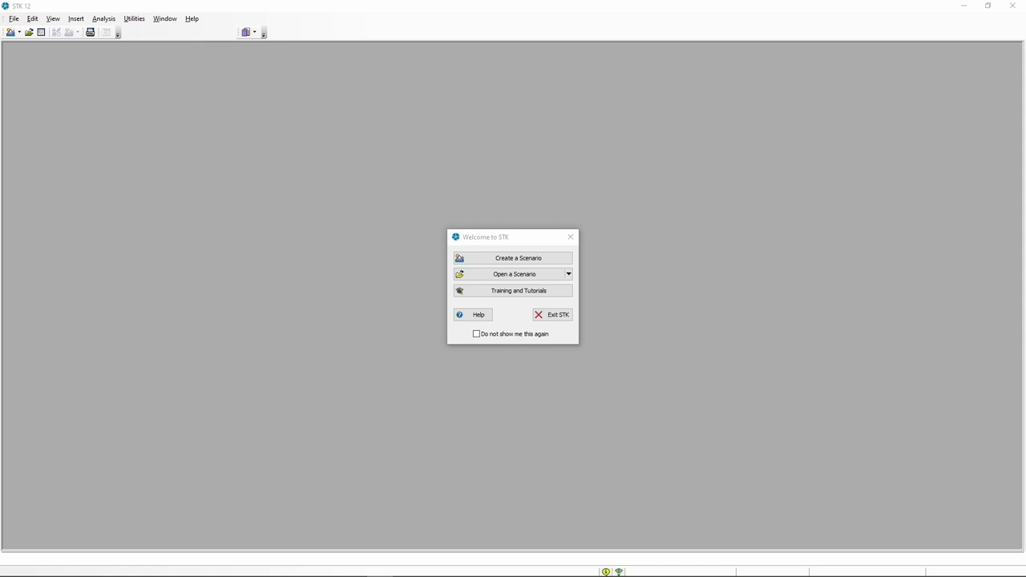
Step: Create a new Earth scenario named DemoScenario with the default analysis period and close the timeline view
left_click(503, 259)
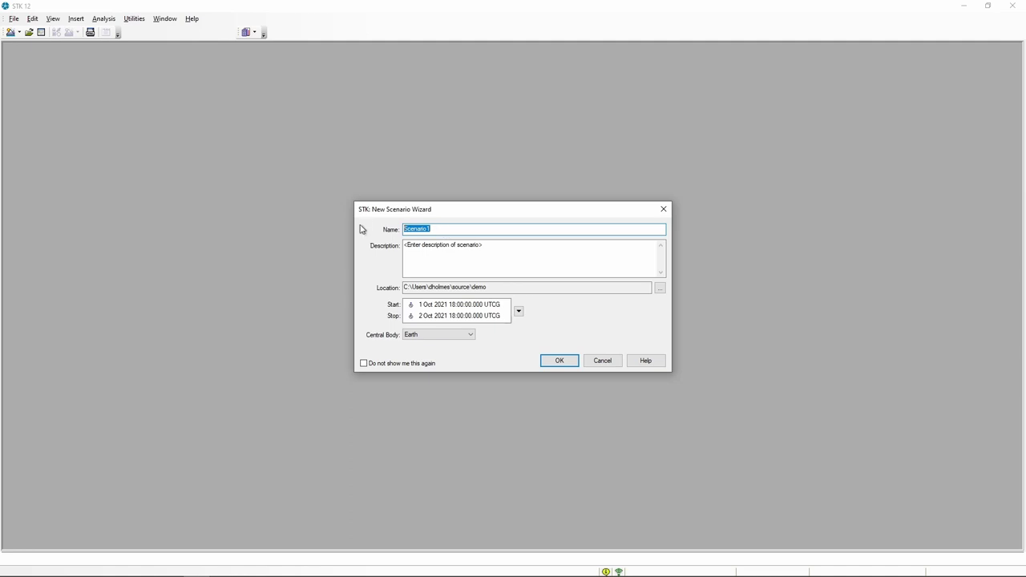
type("Demo")
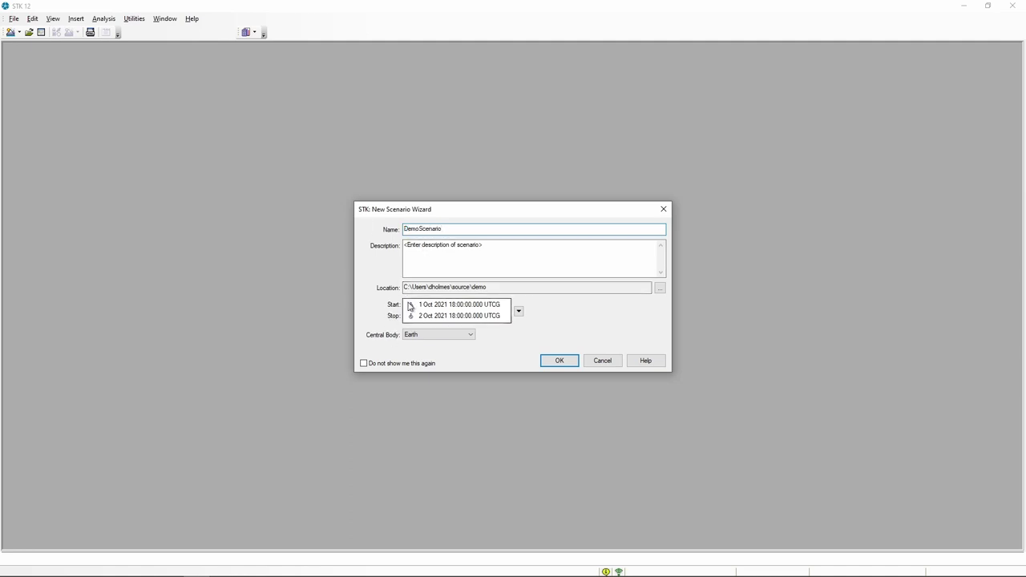
left_click(554, 360)
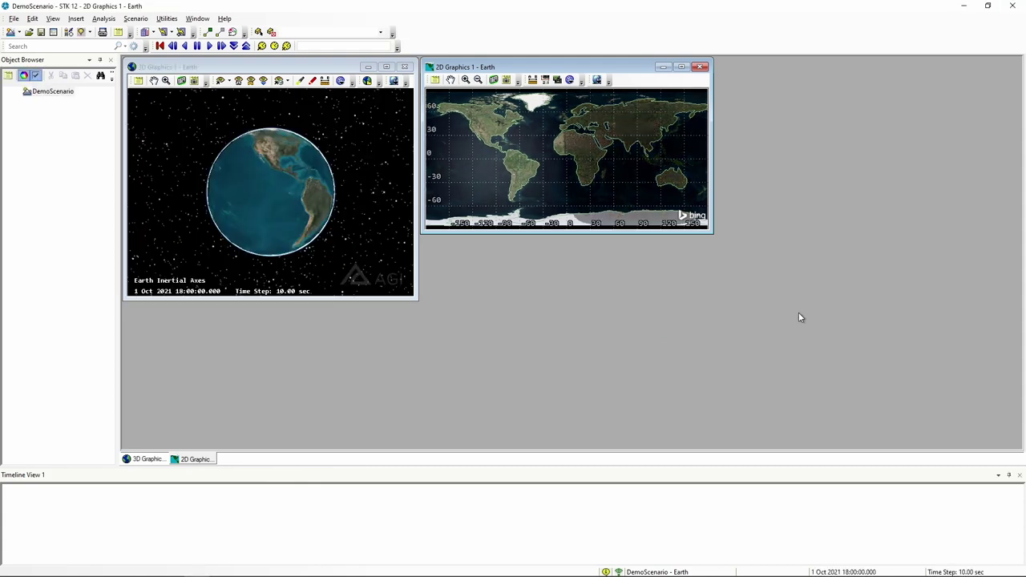
left_click(1009, 476)
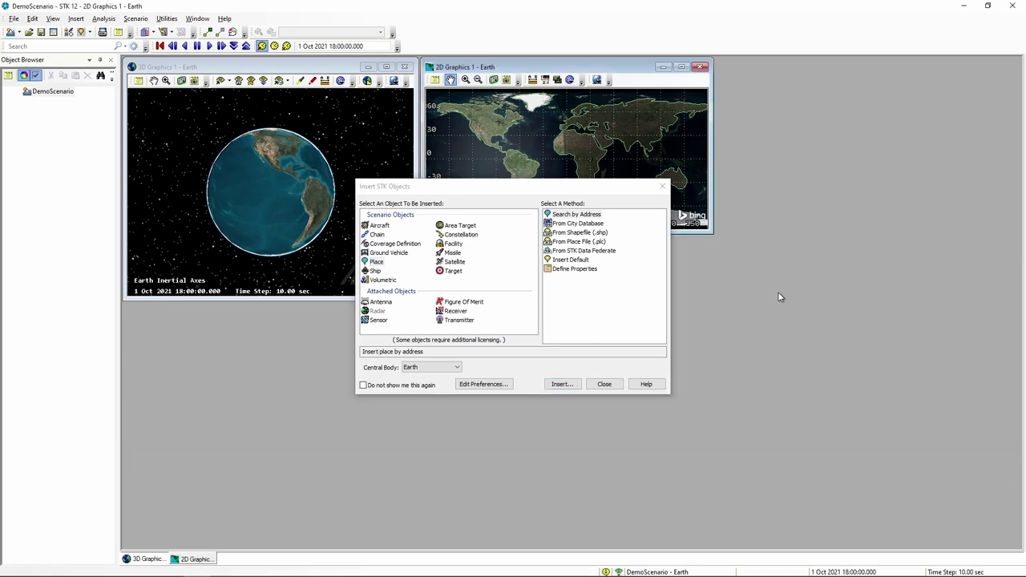
Step: Start inserting a satellite with the Orbit Wizard and name it DemoSat
left_click_drag(593, 194, 606, 192)
left_click(477, 260)
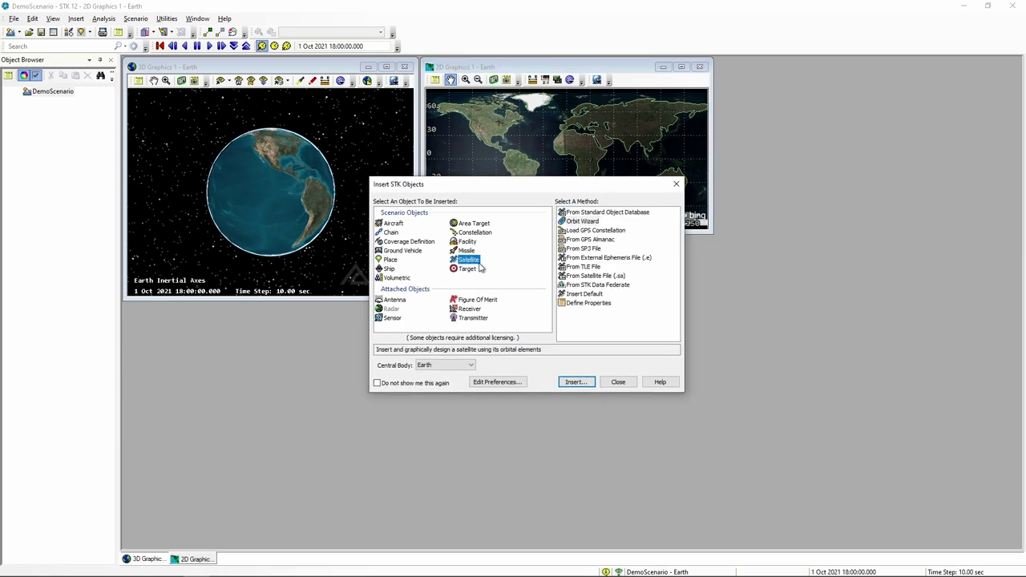
left_click(575, 221)
left_click(582, 382)
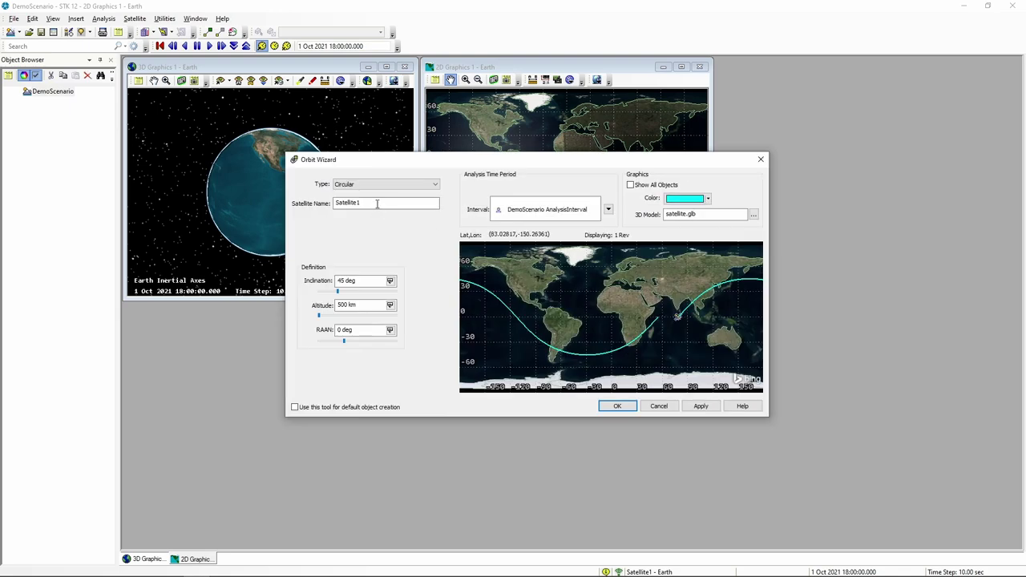
type("DemoSat")
left_click_drag(394, 167, 403, 169)
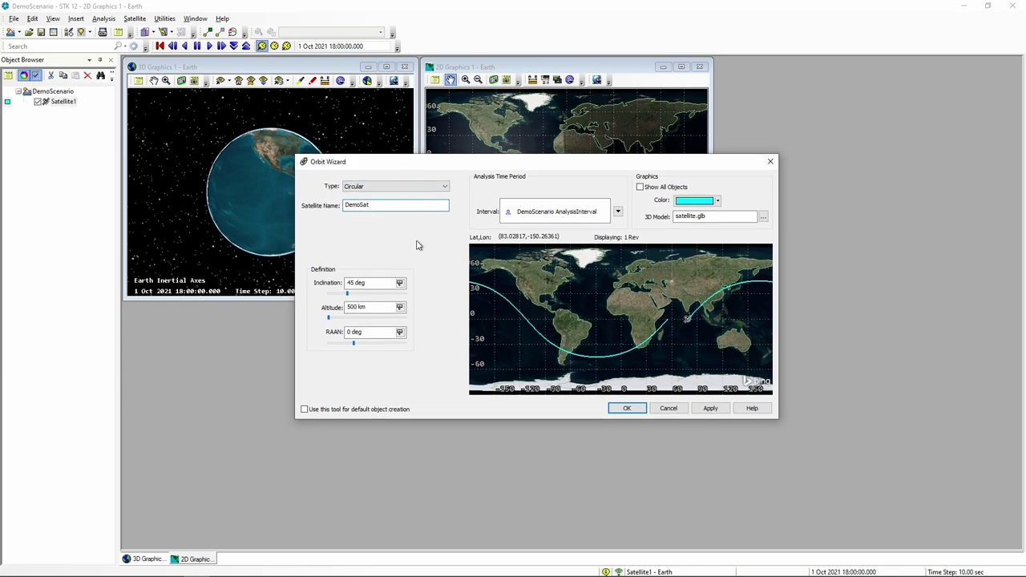
Step: Define DemoSat's circular orbit with 80 deg inclination, 1000 km altitude and 19 deg RAAN
double_click(347, 282)
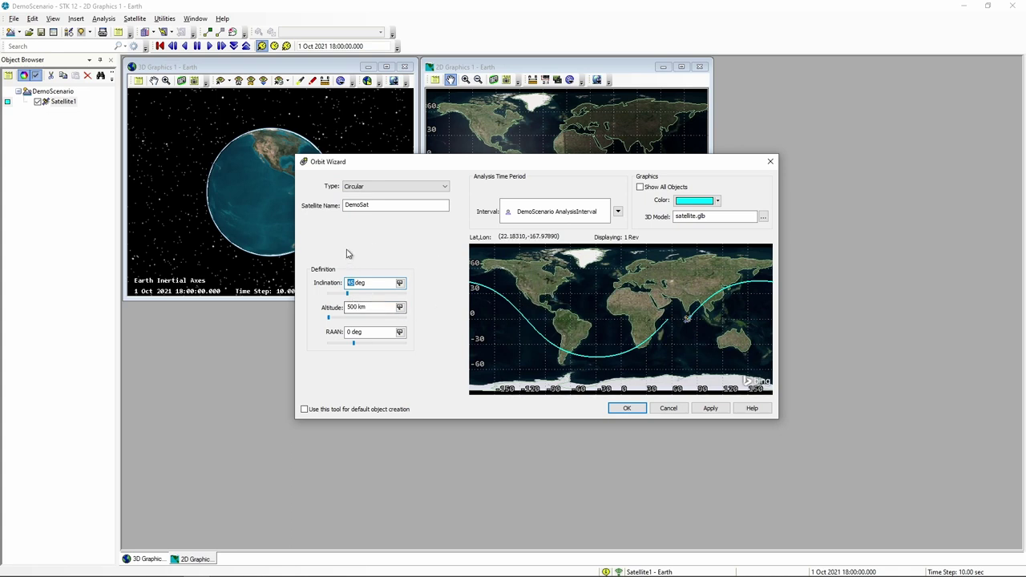
type("80")
double_click(355, 306)
type("10")
left_click(353, 332)
left_click_drag(353, 342, 359, 346)
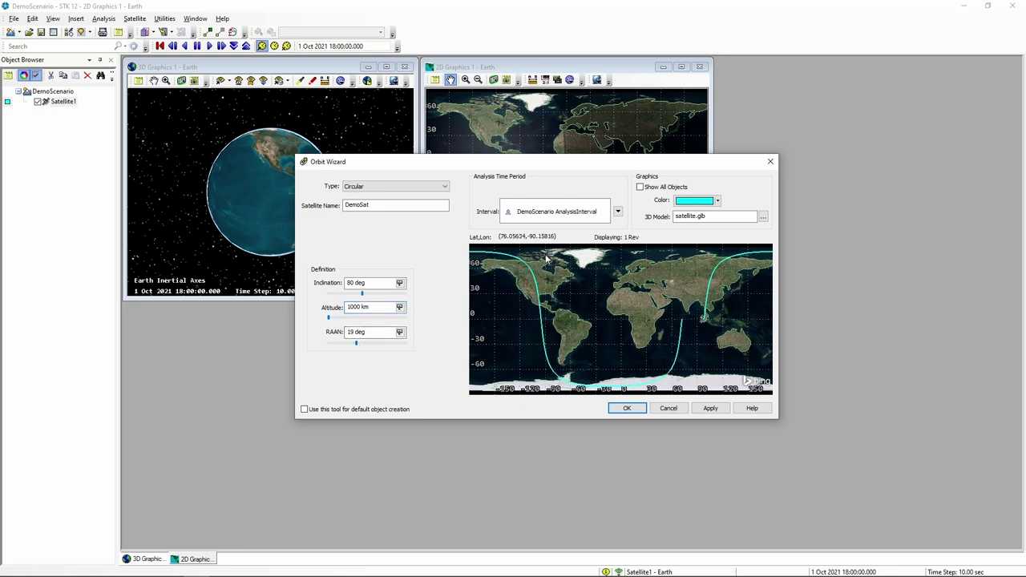
Step: Assign near.mdl as DemoSat's 3D model and finish inserting the satellite
left_click_drag(541, 161, 652, 160)
left_click(874, 215)
left_click(743, 269)
key("n")
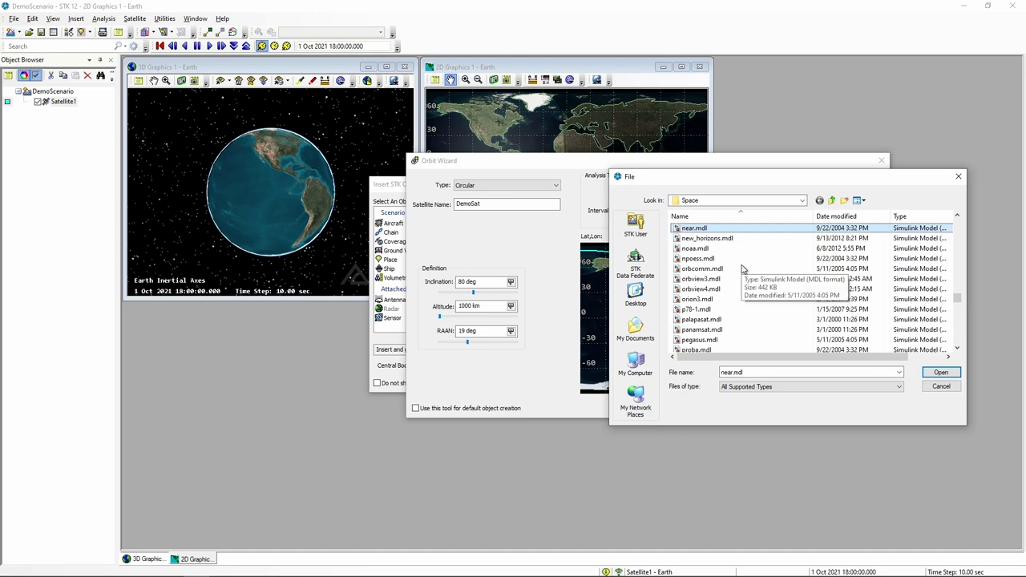
key("Return")
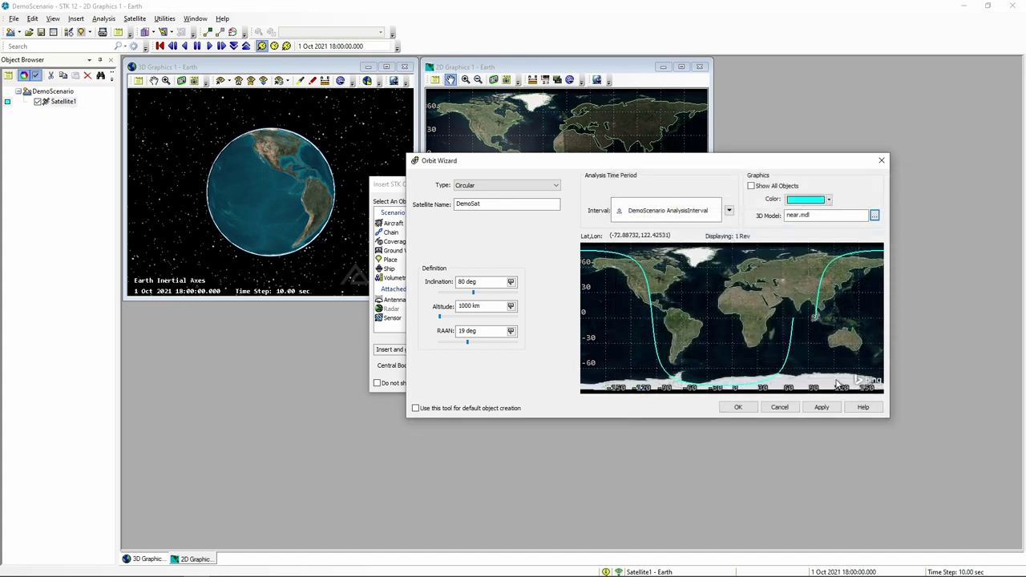
left_click(821, 407)
left_click(737, 407)
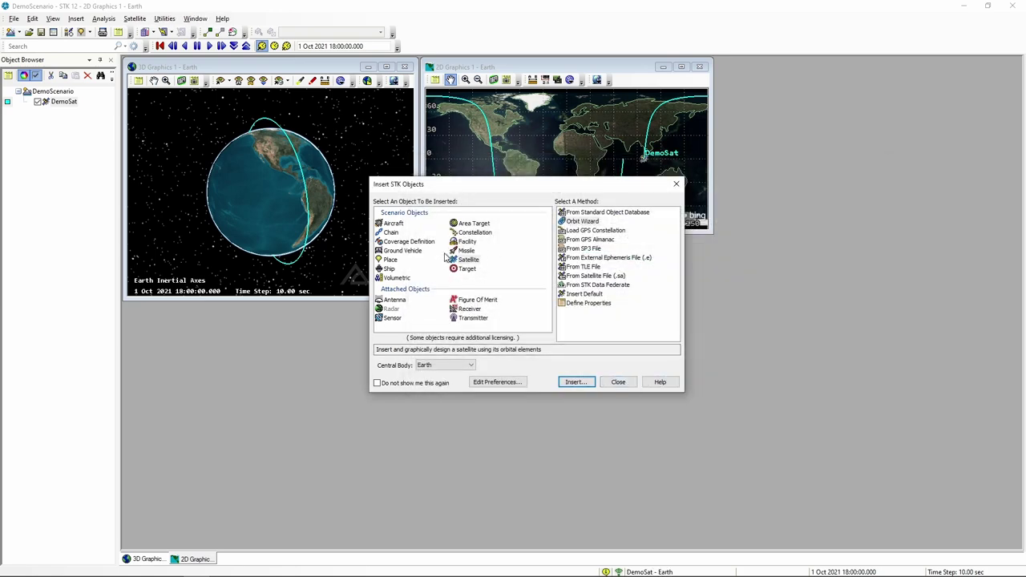
left_click(616, 384)
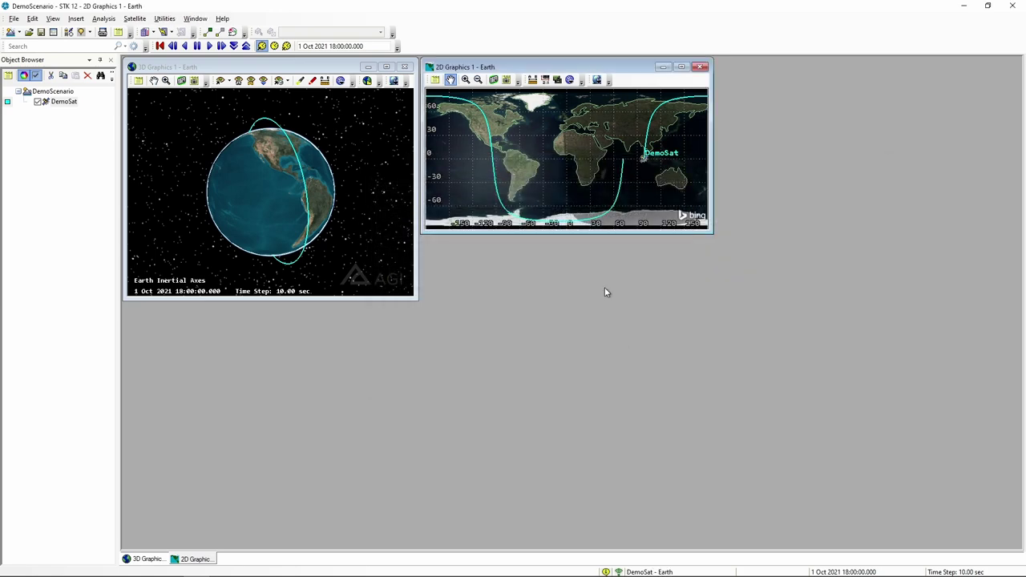
Step: Tile the 3D and 2D graphics windows side by side and rotate the globe to bring DemoSat into view
left_click(279, 61)
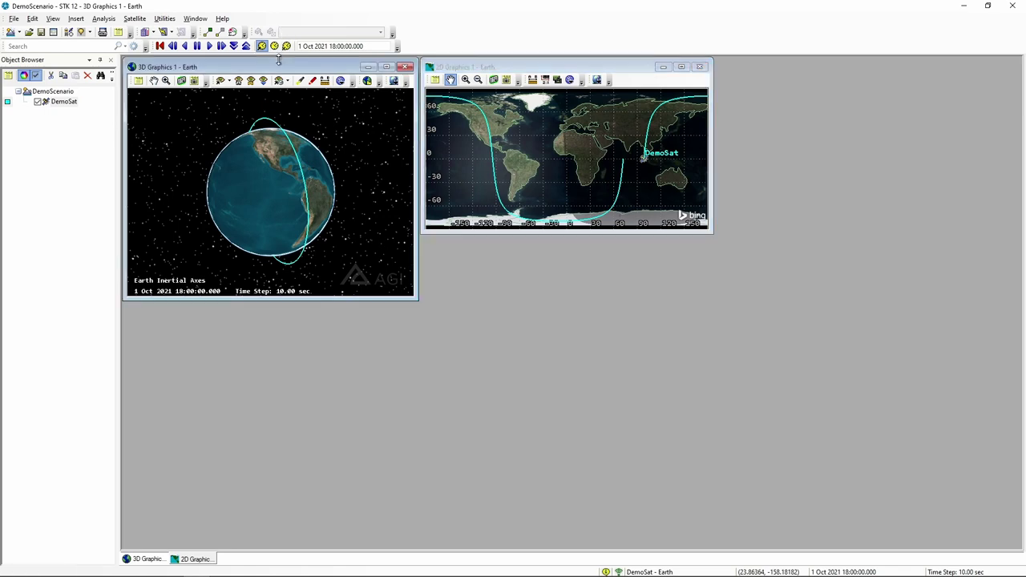
left_click(195, 18)
left_click(216, 81)
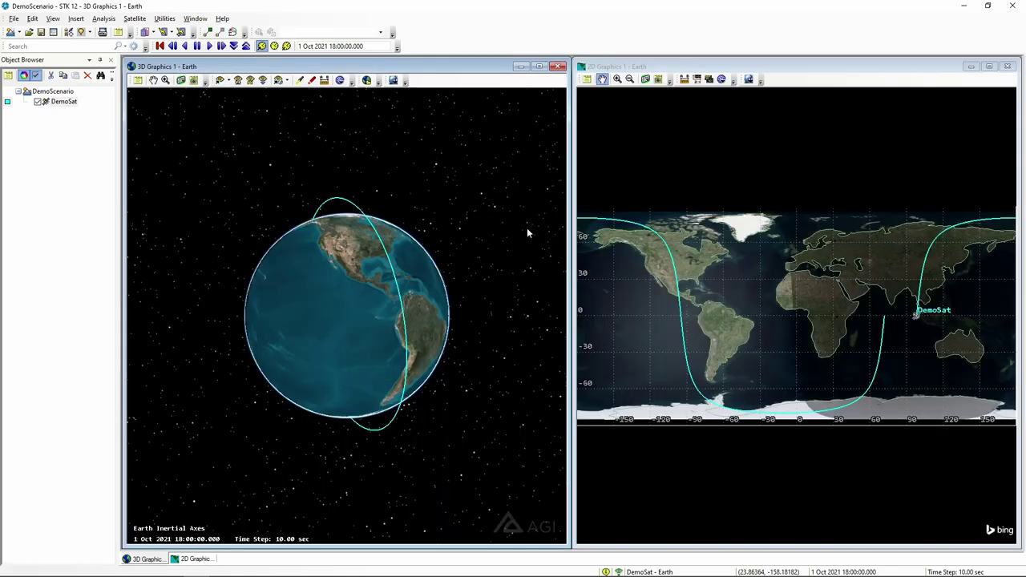
left_click_drag(335, 246, 442, 245)
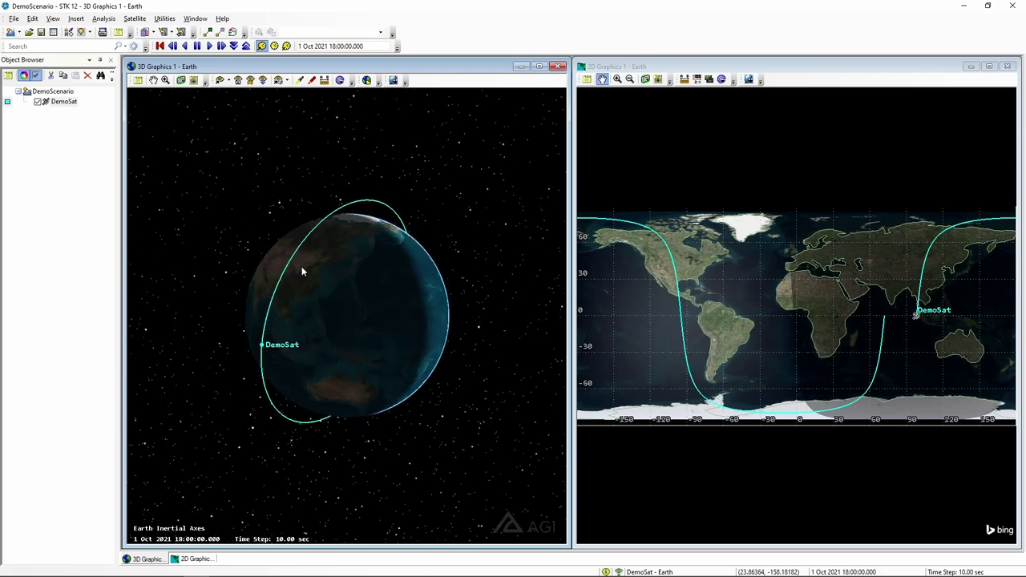
Step: Set the true anomaly in DemoSat's basic orbit properties to 100 deg and apply it
double_click(63, 103)
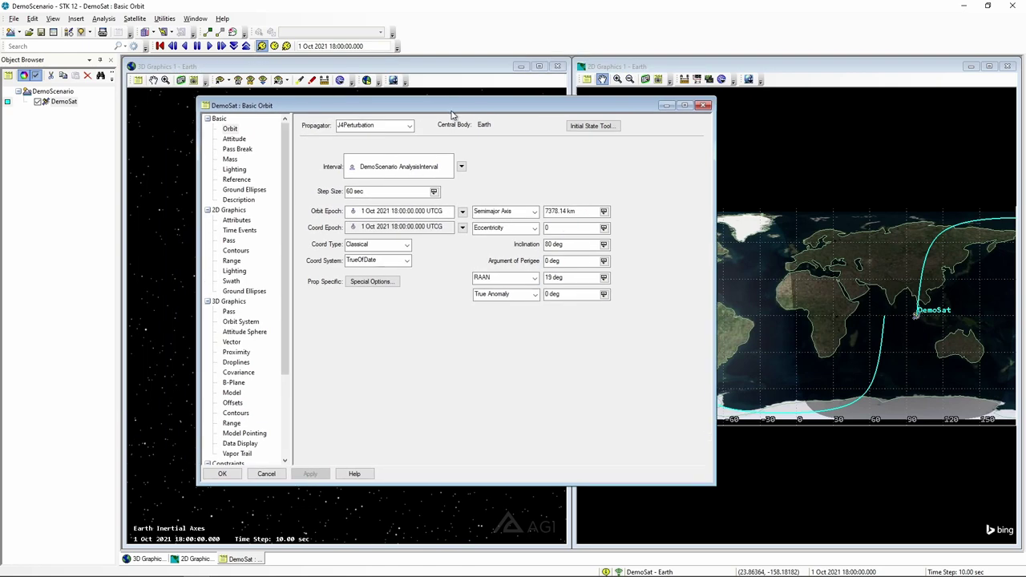
left_click_drag(514, 113, 470, 121)
left_click_drag(670, 497, 602, 462)
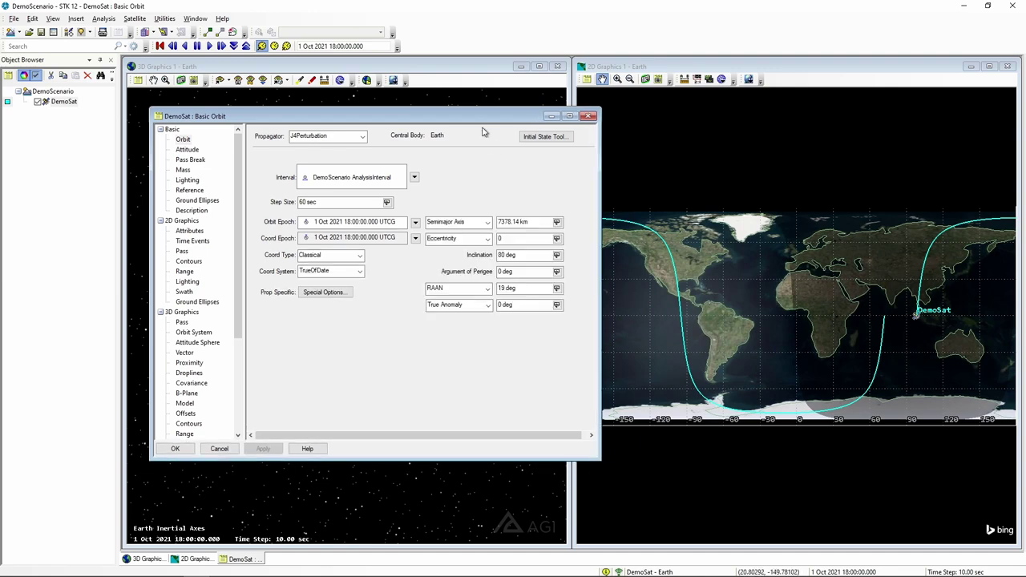
left_click_drag(484, 118, 463, 120)
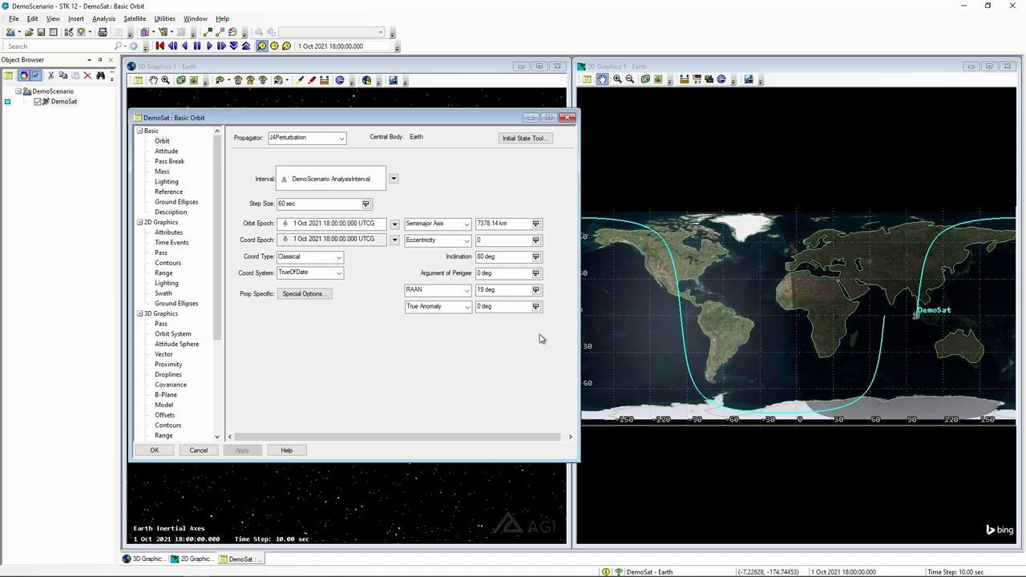
double_click(478, 306)
type("100")
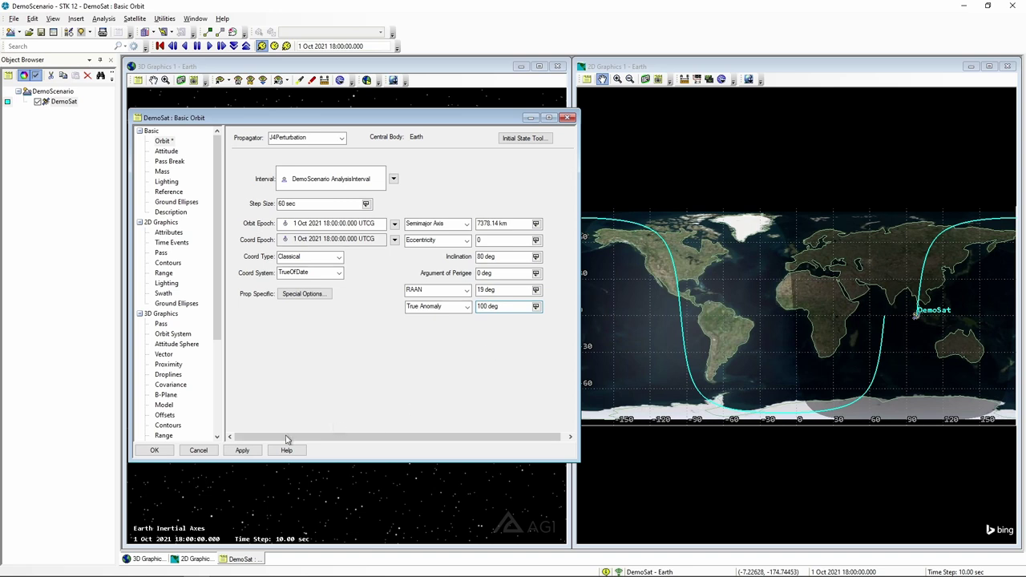
left_click(240, 450)
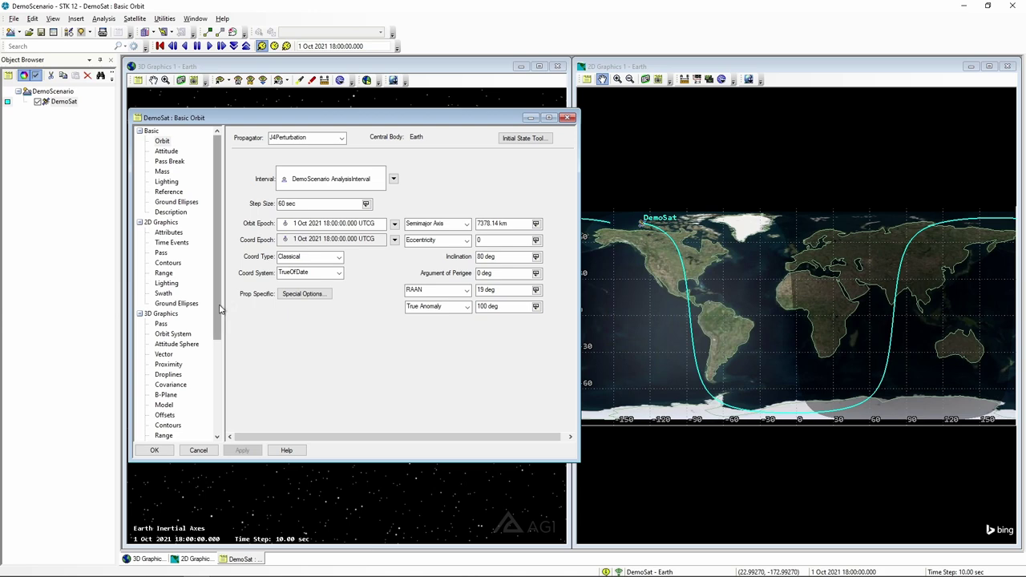
Step: Open DemoSat's 3D graphics vector properties and zoom the 3D view to a close-up of the satellite
left_click(164, 355)
left_click_drag(256, 119, 678, 150)
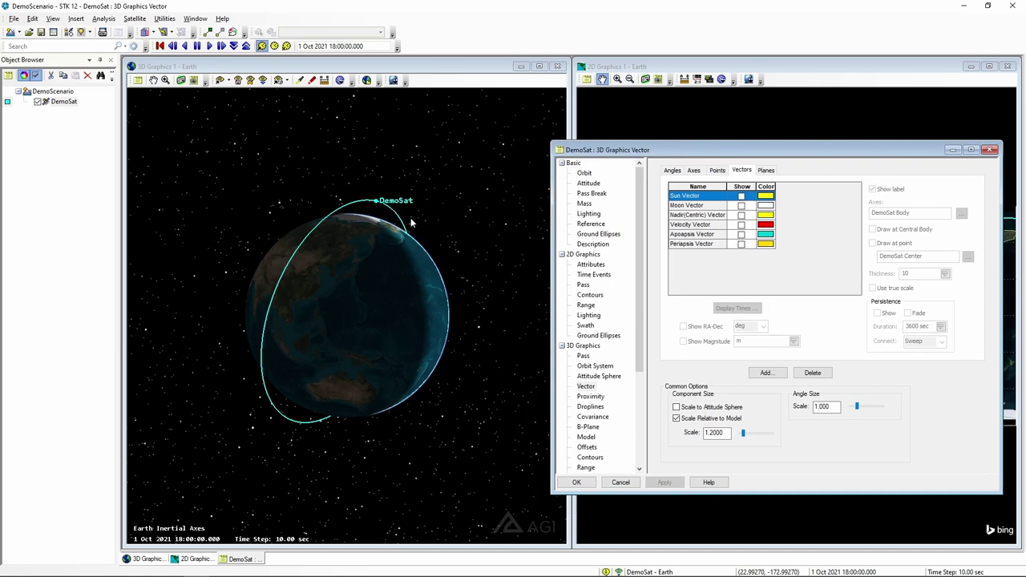
right_click(72, 102)
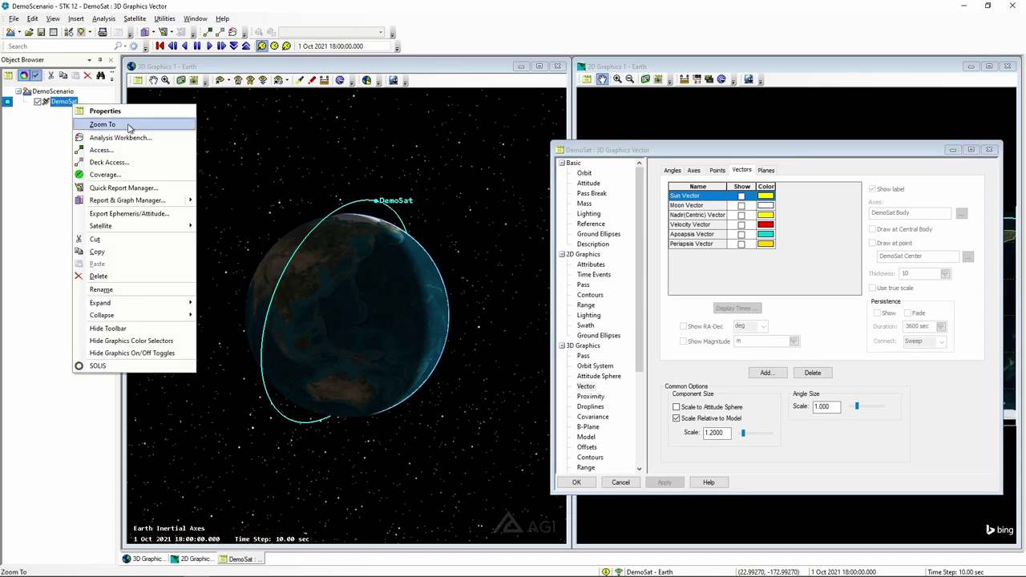
left_click(126, 127)
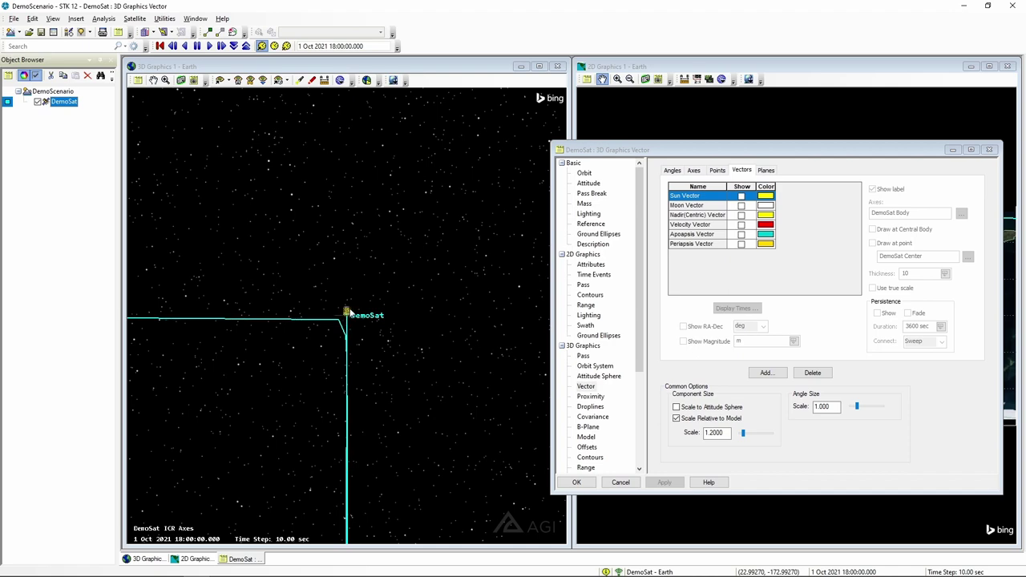
left_click_drag(358, 282, 414, 247)
Step: Show DemoSat's body axes in the 3D view with a component scale of 0.8 relative to the model
left_click_drag(715, 153, 714, 147)
left_click(694, 165)
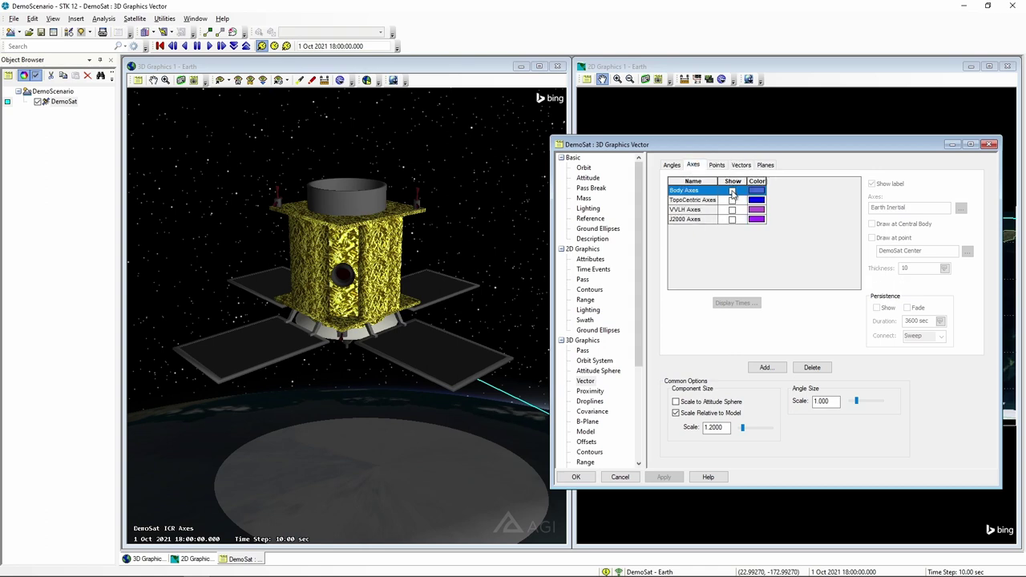
left_click(732, 191)
left_click_drag(727, 427, 698, 423)
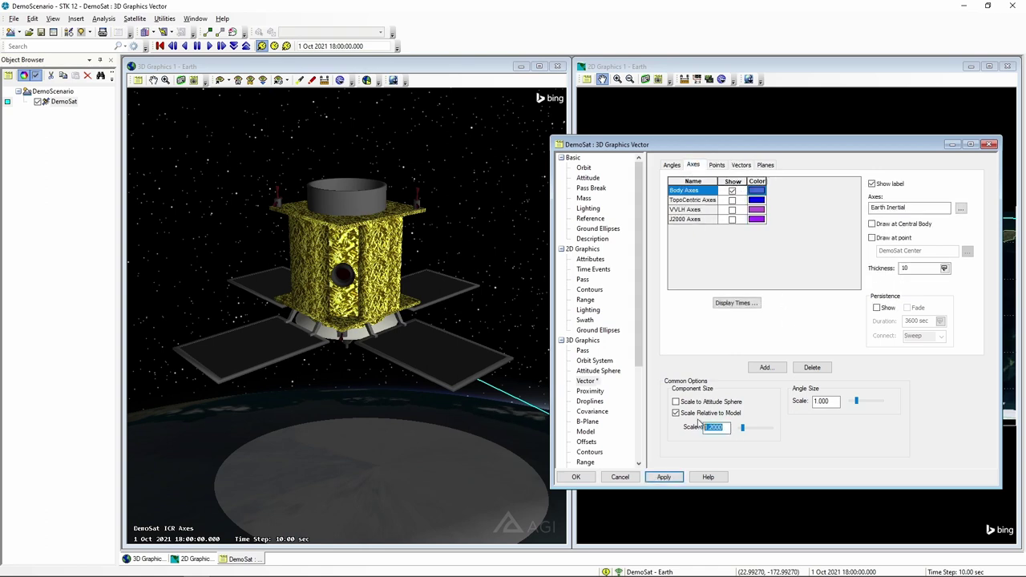
type("0.8")
left_click(662, 477)
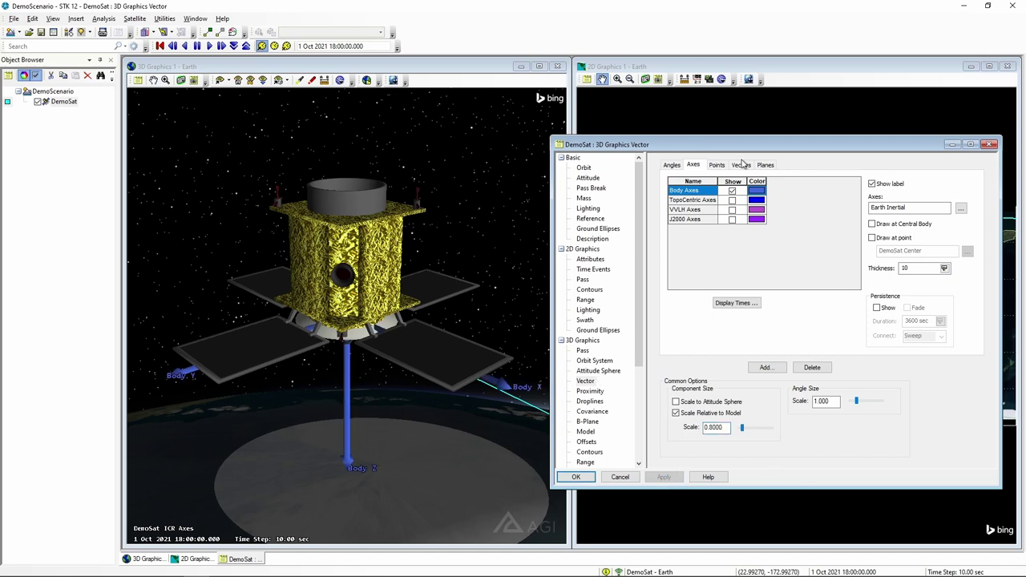
Step: Show the Sun and Nadir(Centric) vectors on DemoSat in the 3D view and inspect them around the model
left_click_drag(745, 149, 739, 142)
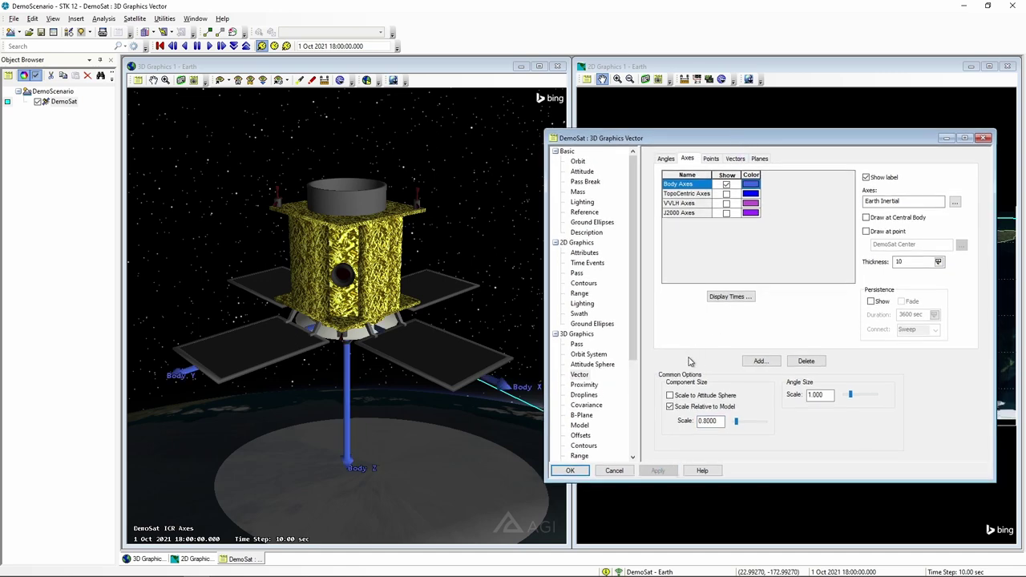
left_click_drag(376, 329, 324, 387)
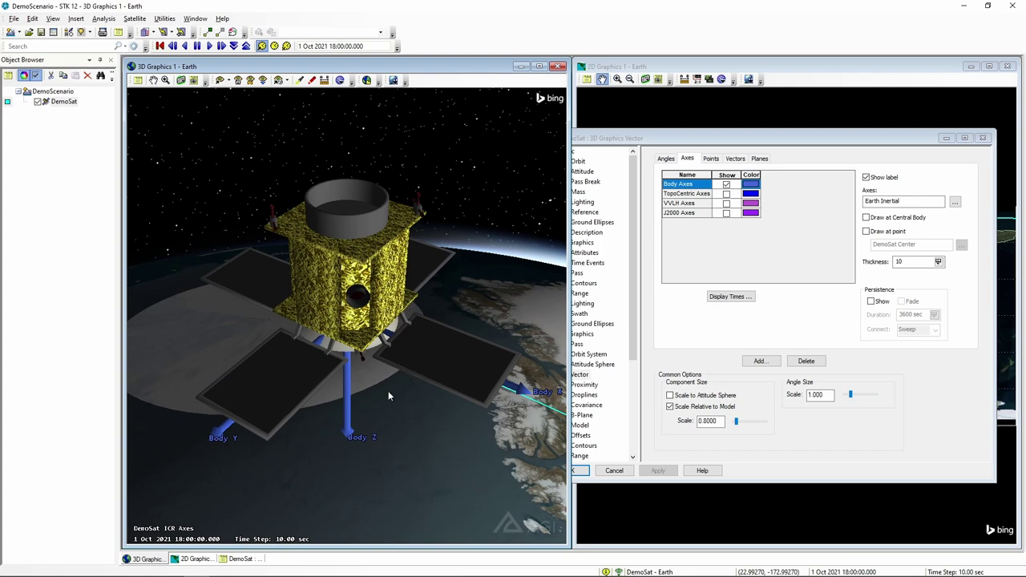
left_click_drag(371, 348, 351, 233)
left_click_drag(369, 388, 351, 336)
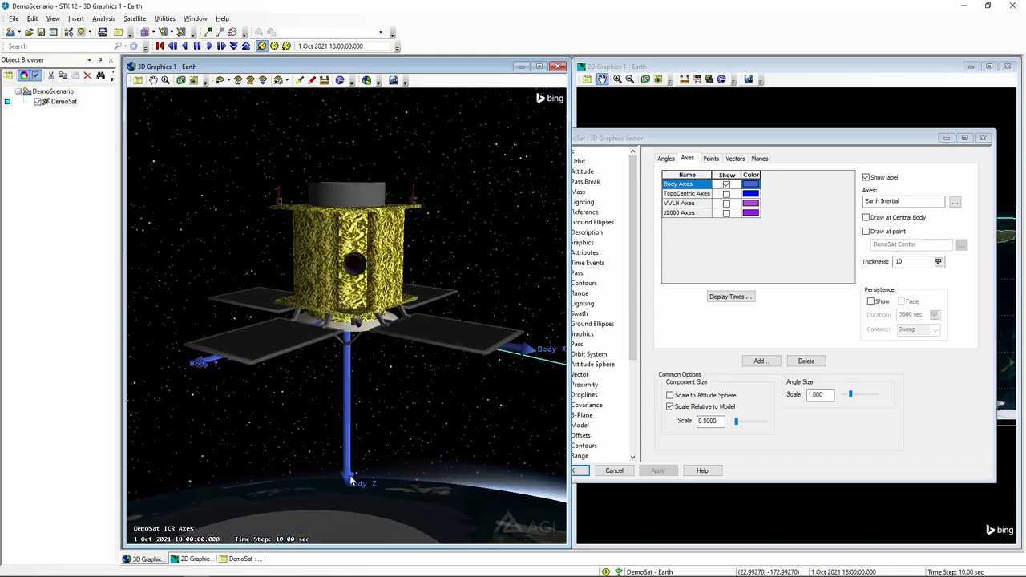
left_click_drag(345, 231, 373, 254)
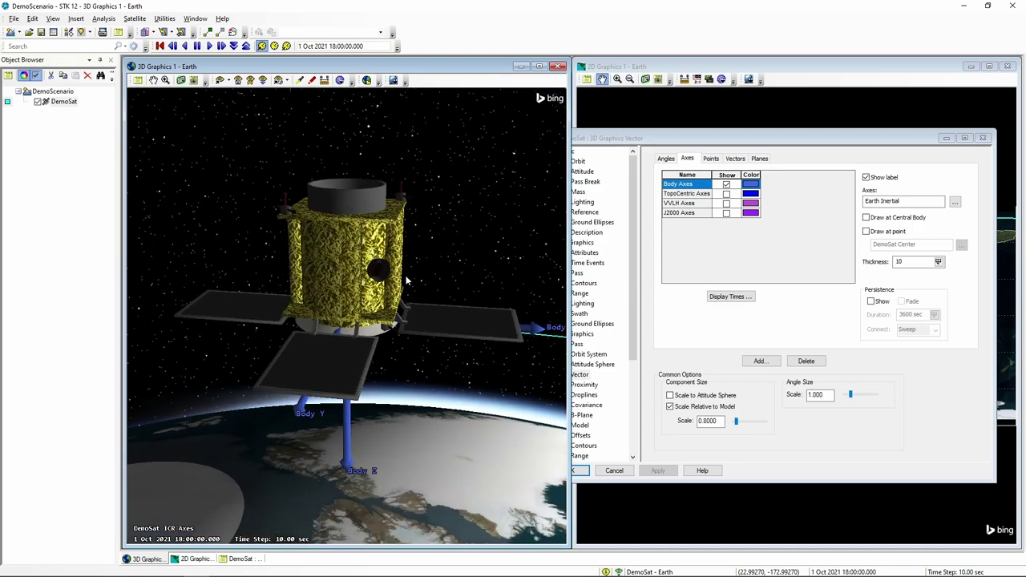
left_click_drag(692, 147, 687, 143)
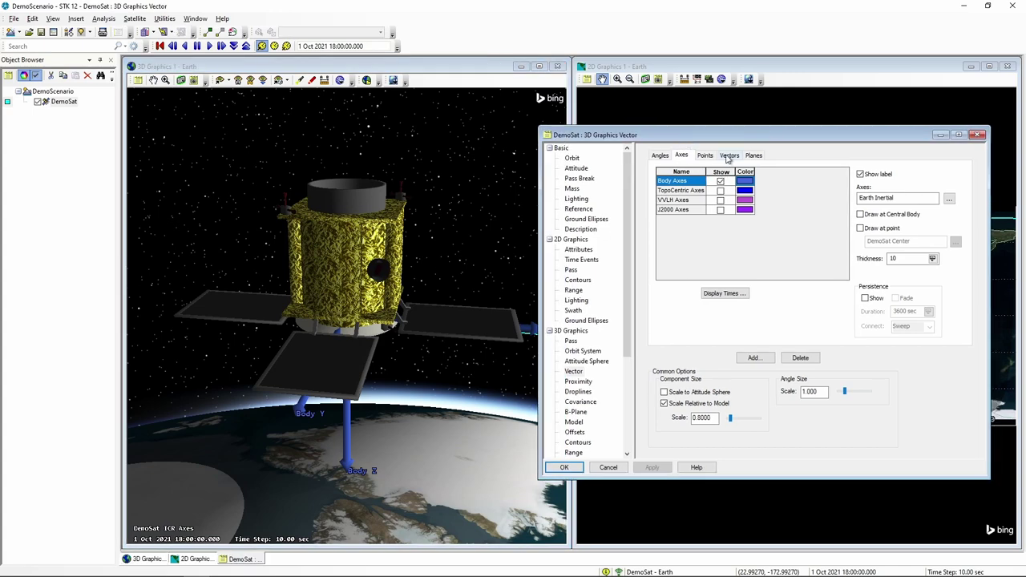
left_click(726, 156)
left_click(728, 181)
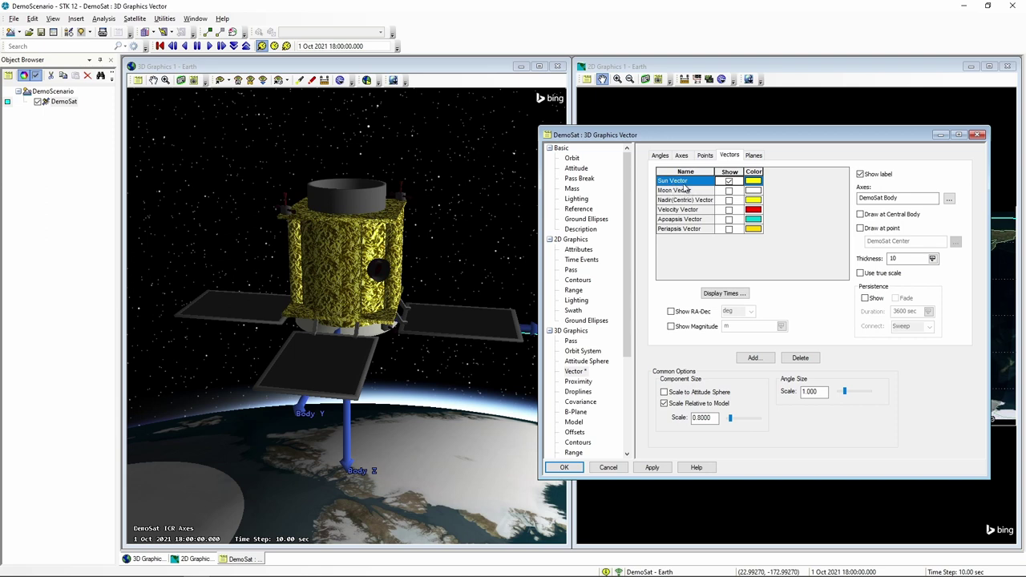
left_click(729, 200)
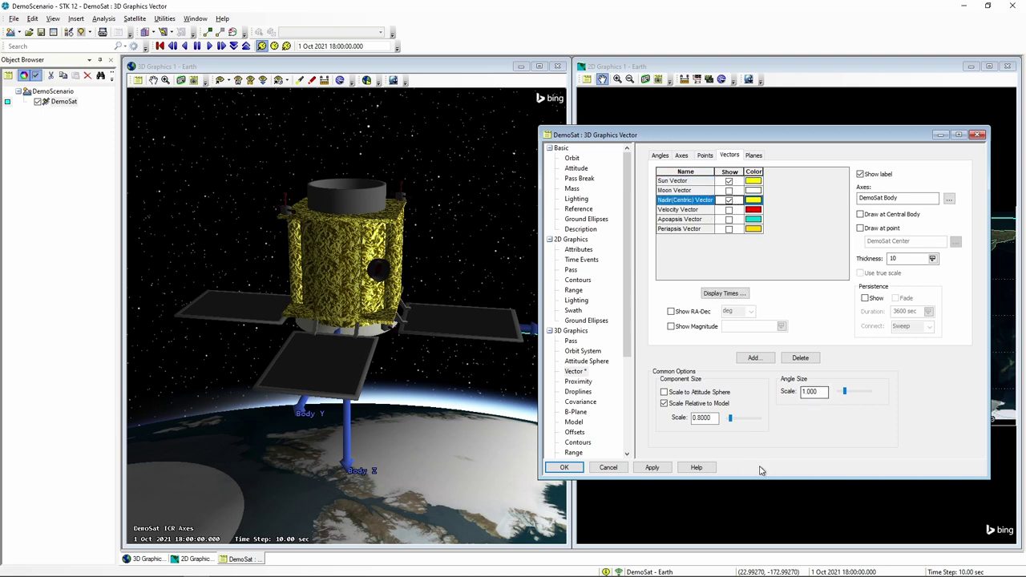
left_click(656, 468)
left_click(430, 378)
left_click_drag(430, 378, 480, 358)
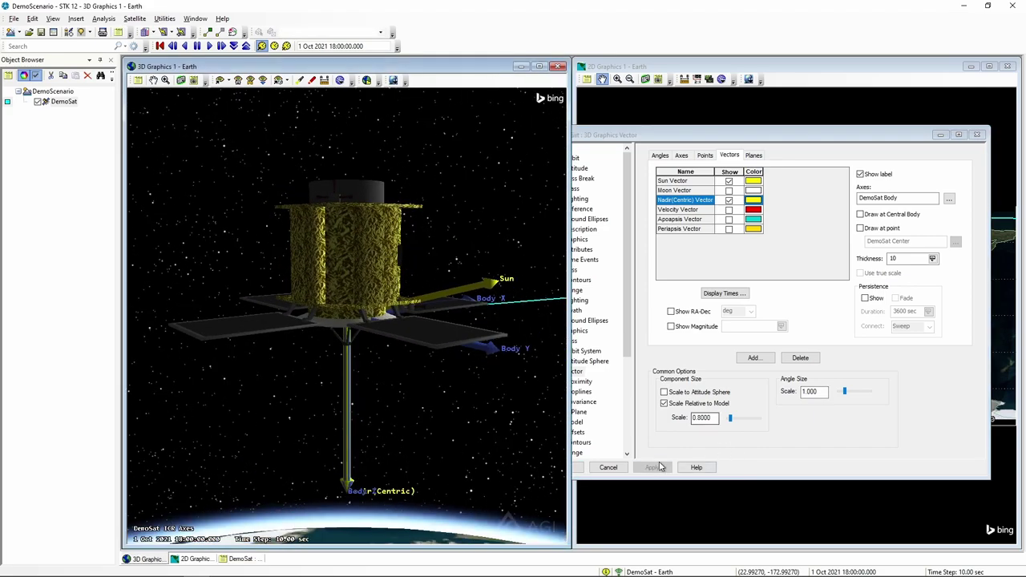
Step: Confirm and close DemoSat's vector properties, and open the SOLIS configuration for DemoSat beside the satellite model
left_click_drag(704, 137, 709, 131)
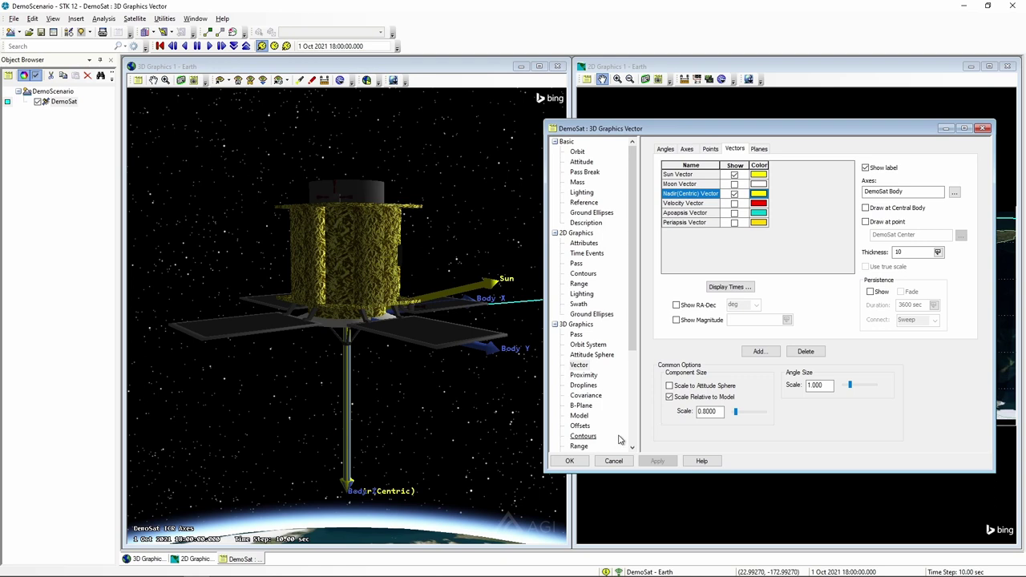
left_click(569, 462)
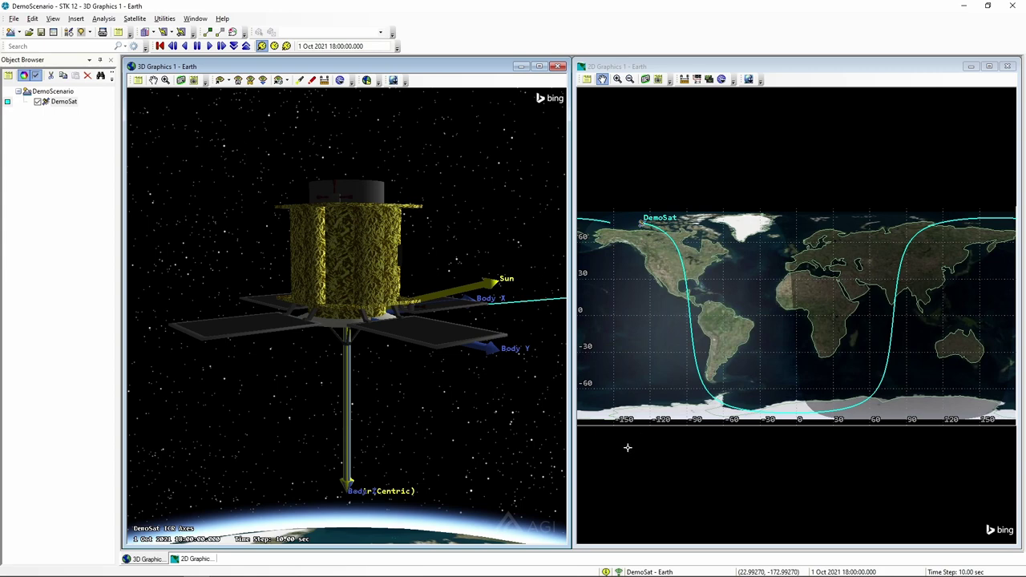
right_click(65, 103)
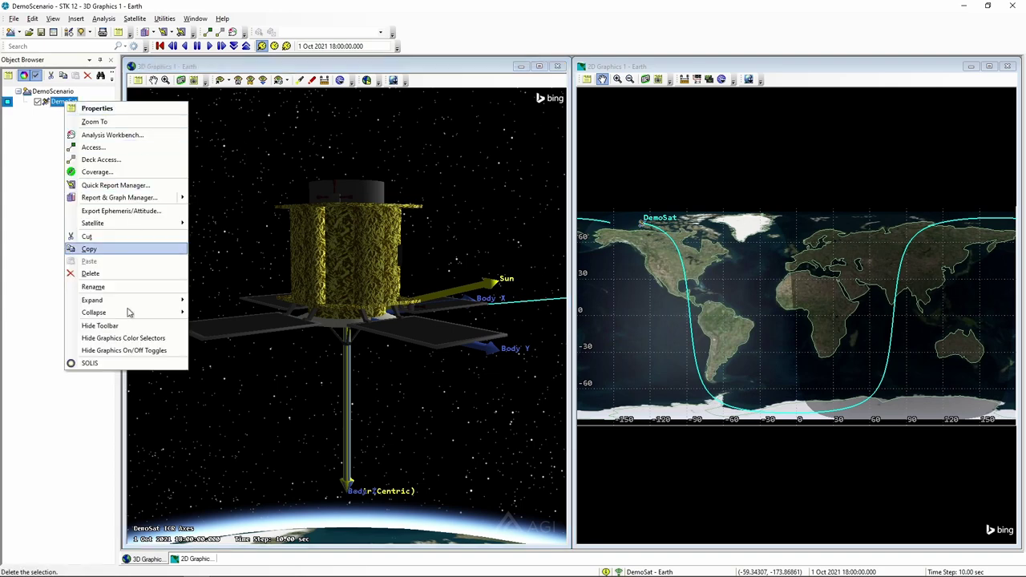
left_click(90, 363)
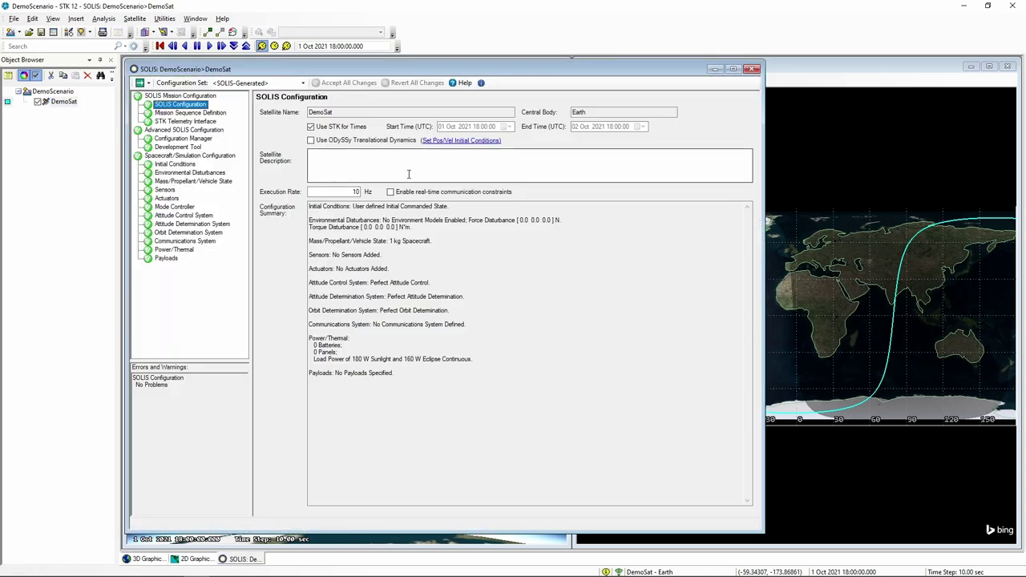
left_click_drag(388, 71, 506, 85)
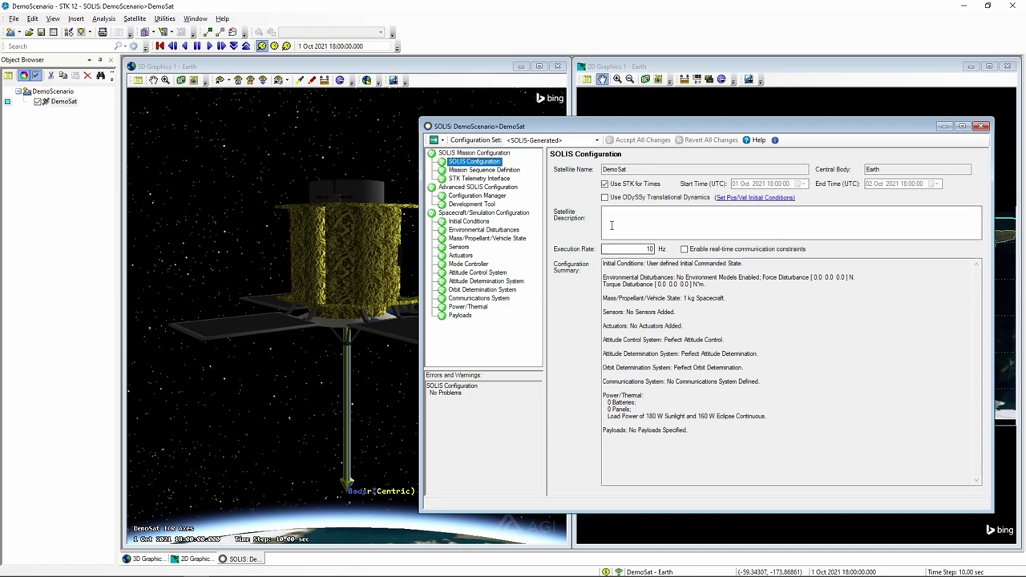
left_click_drag(594, 127, 594, 135)
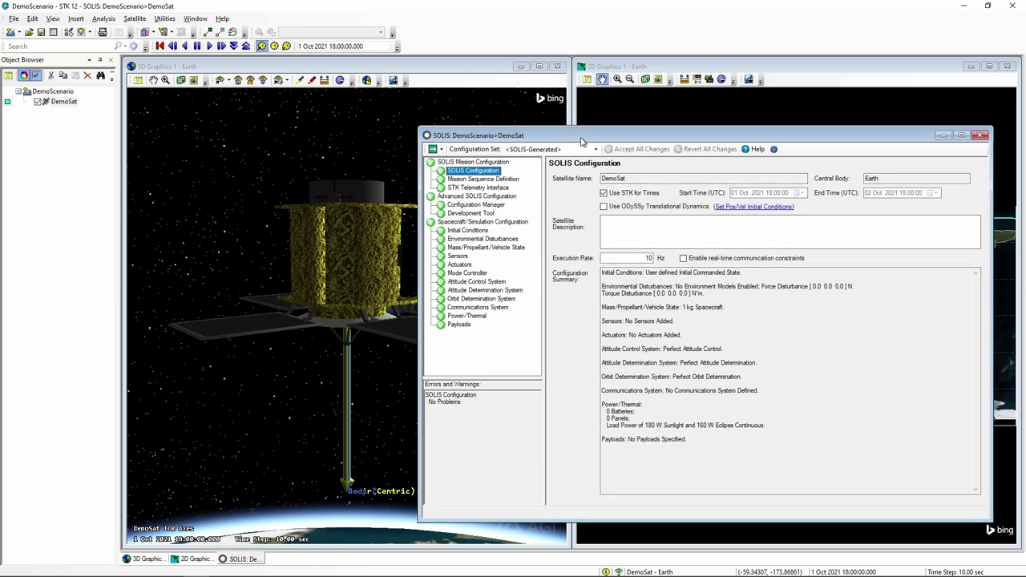
left_click_drag(583, 135, 587, 130)
left_click_drag(423, 129, 450, 126)
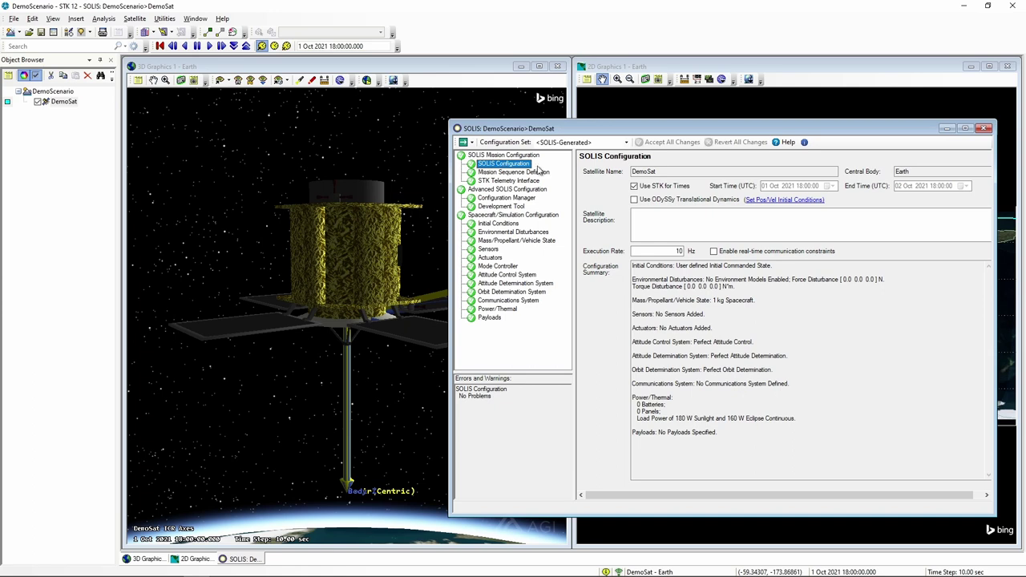
Step: Review the SOLIS settings pages for telemetry, initial conditions, environmental disturbances, mass, sensors, actuators and mode controller
left_click(511, 181)
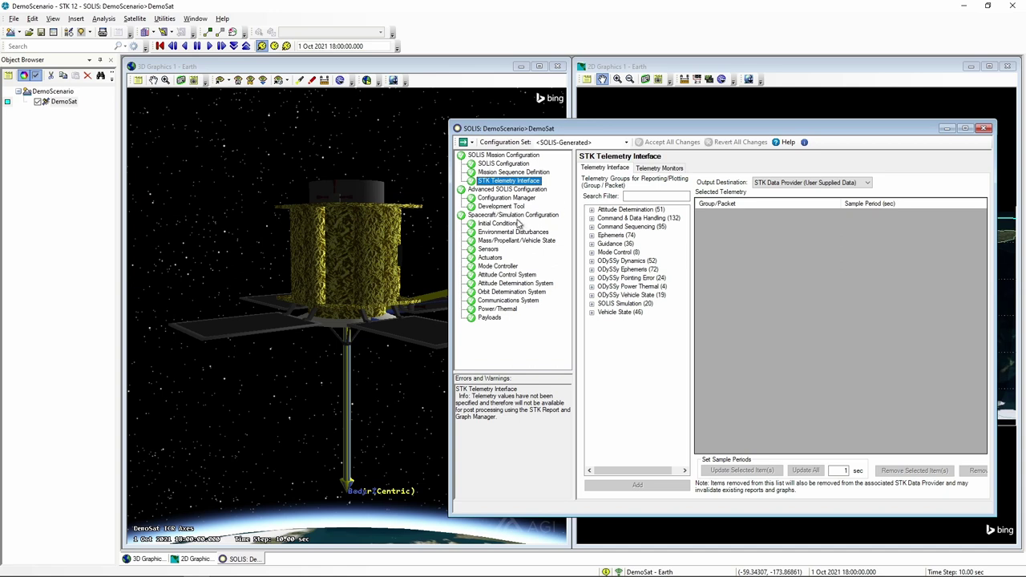
left_click(508, 224)
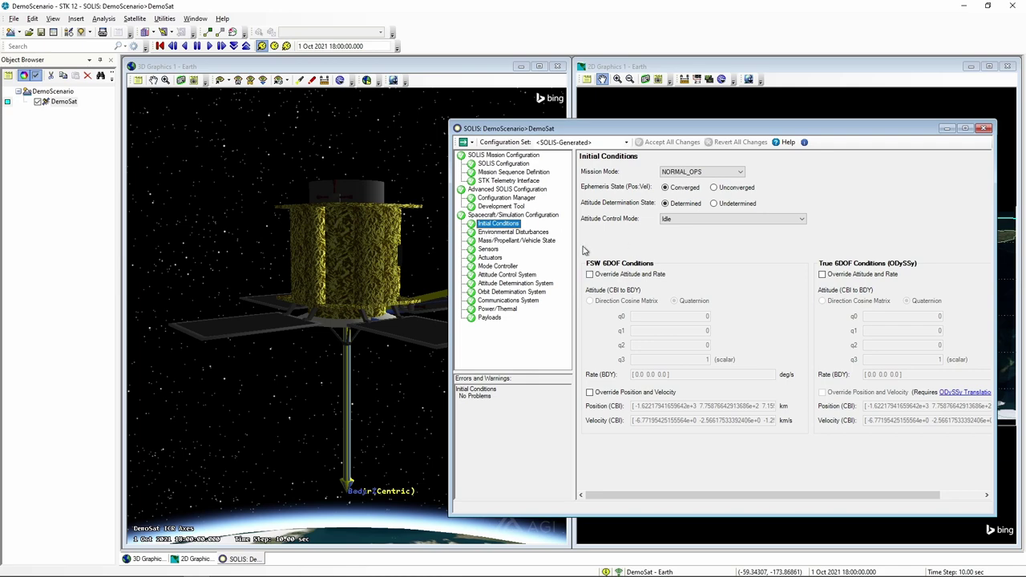
left_click_drag(551, 131, 533, 126)
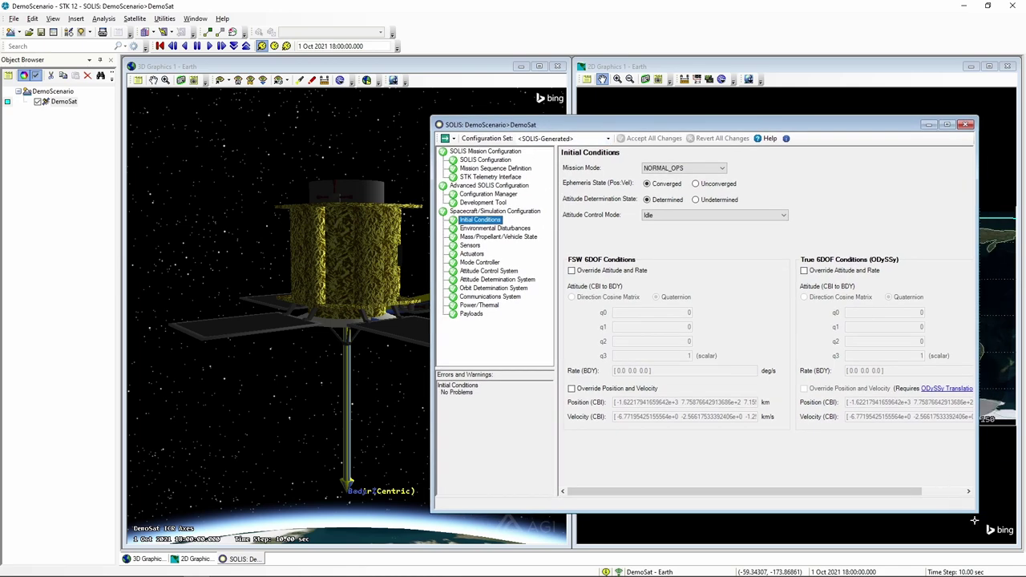
left_click_drag(976, 513, 994, 507)
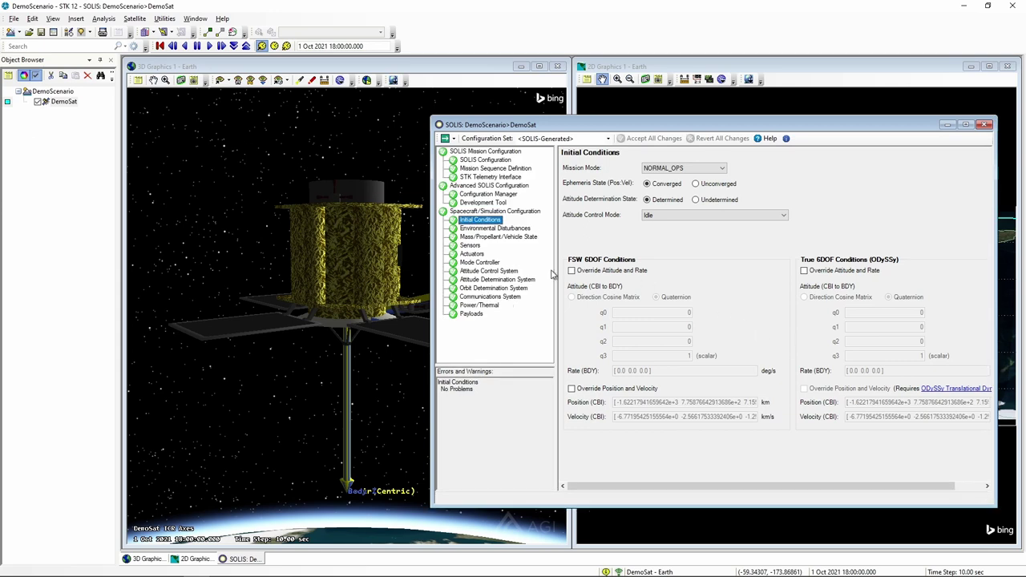
left_click(513, 230)
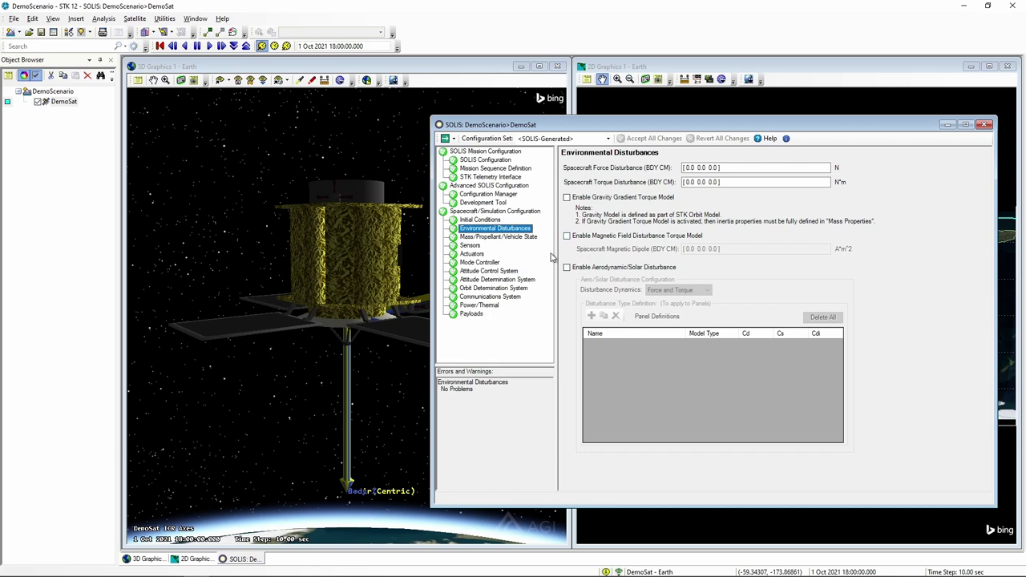
left_click_drag(567, 127, 572, 120)
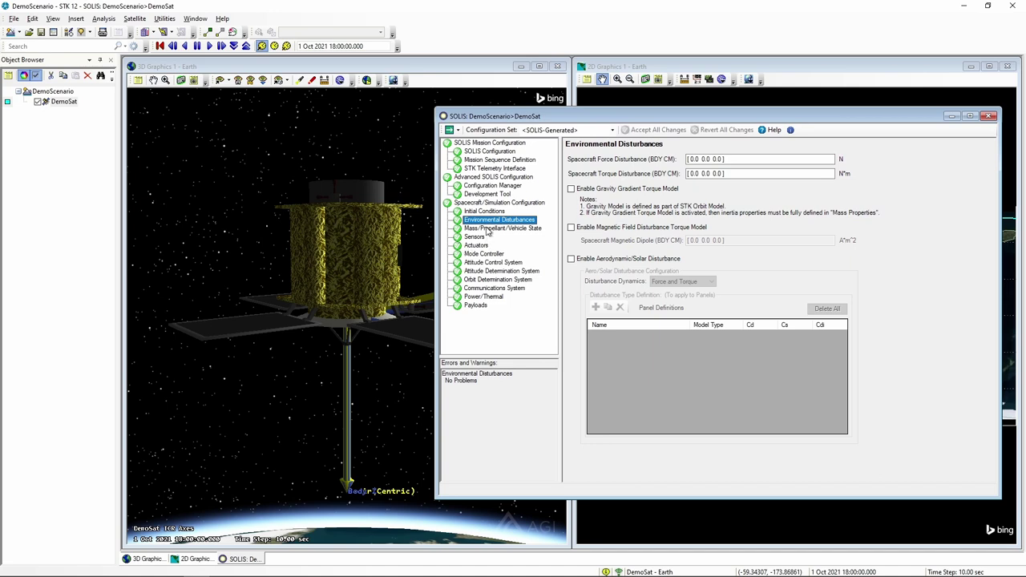
left_click(486, 229)
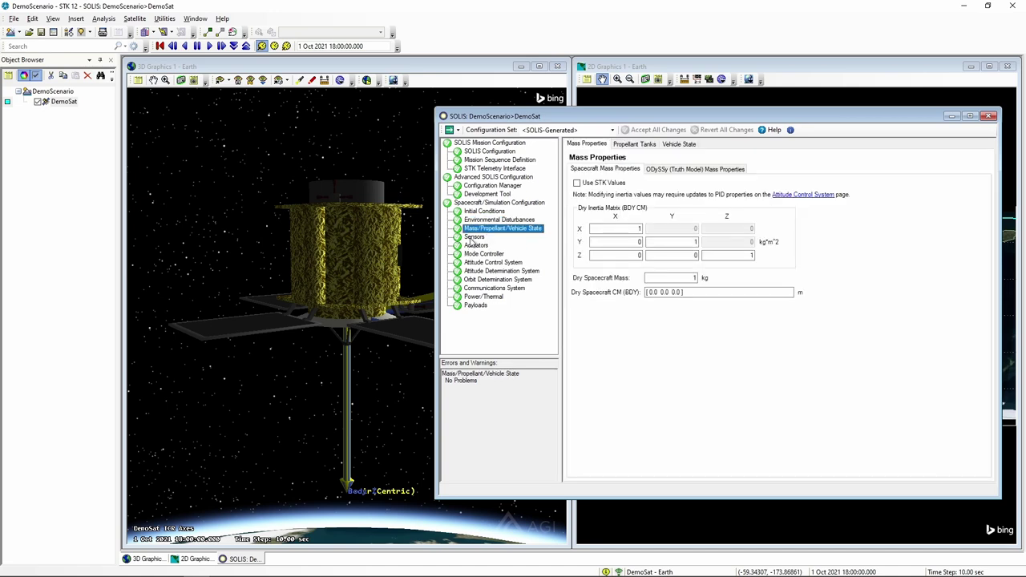
left_click(473, 237)
left_click(475, 245)
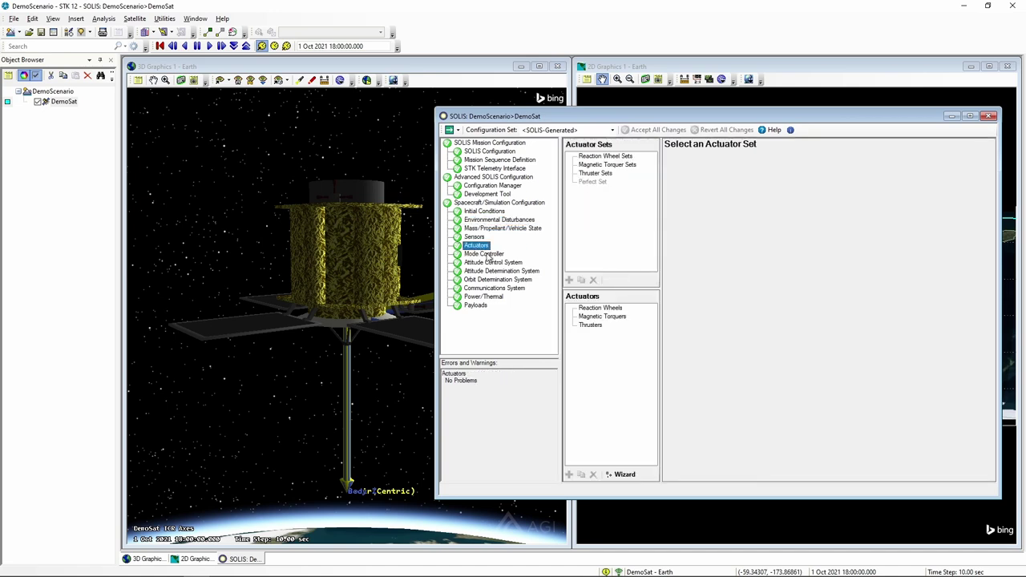
left_click(484, 254)
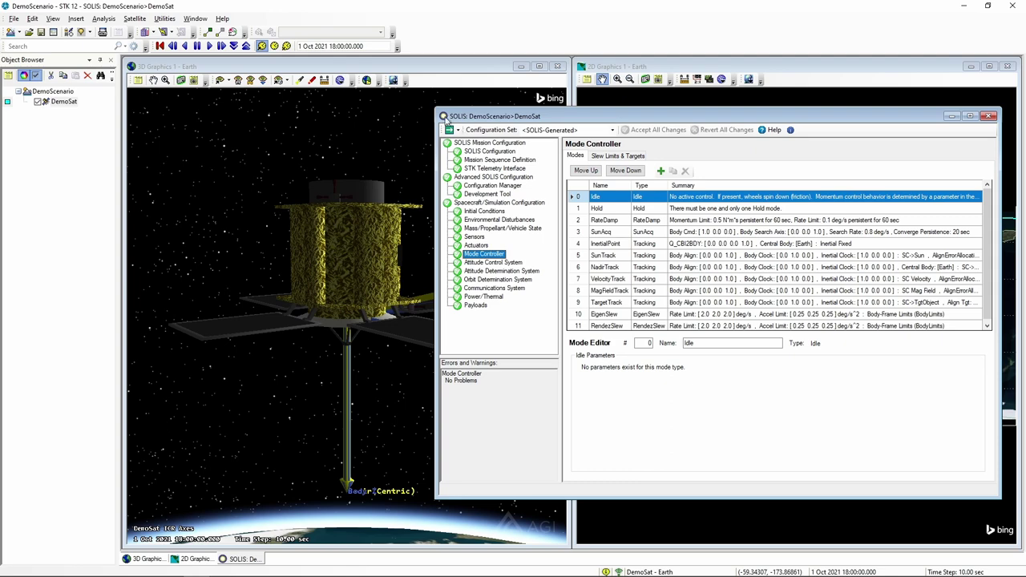
left_click_drag(437, 112, 427, 89)
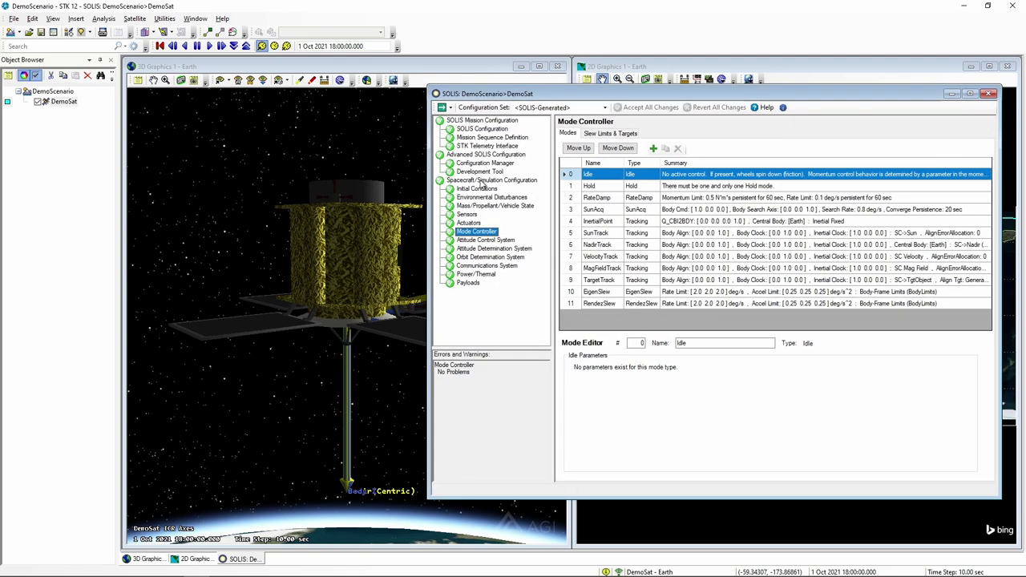
Step: Set DemoSat's dry spacecraft mass to 500 kg in the SOLIS mass properties
left_click(485, 206)
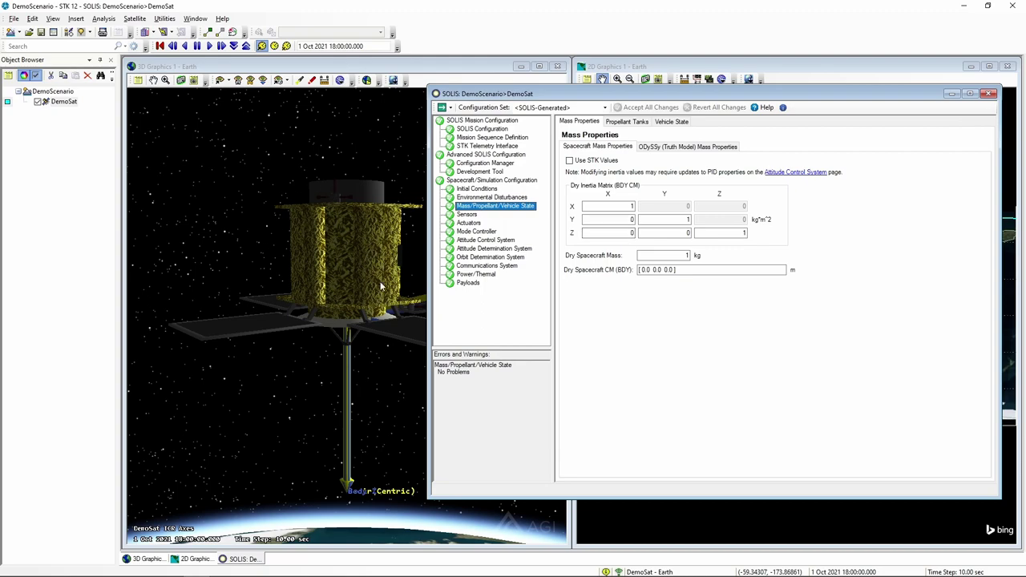
left_click_drag(353, 295, 355, 267)
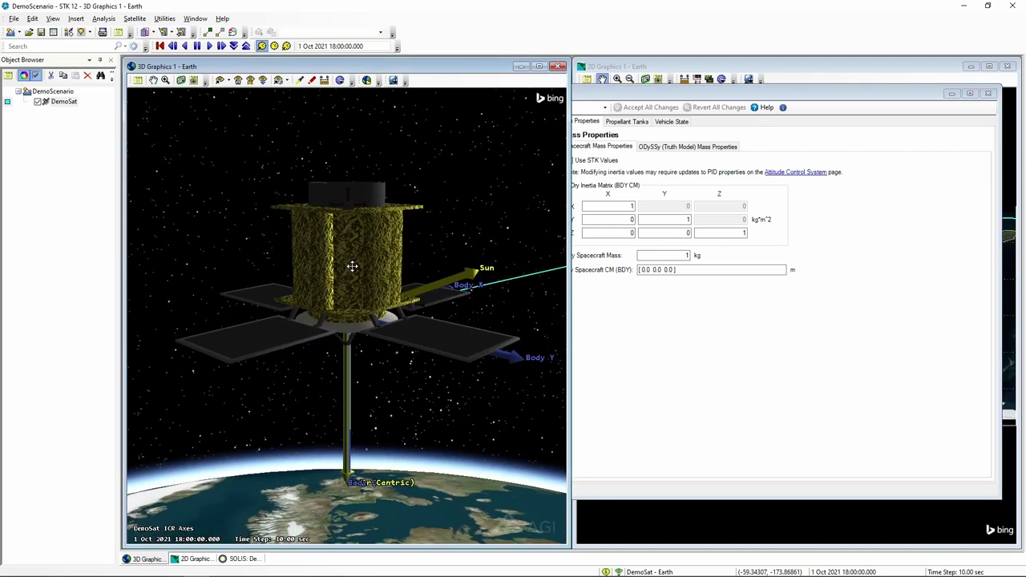
left_click_drag(670, 96, 665, 107)
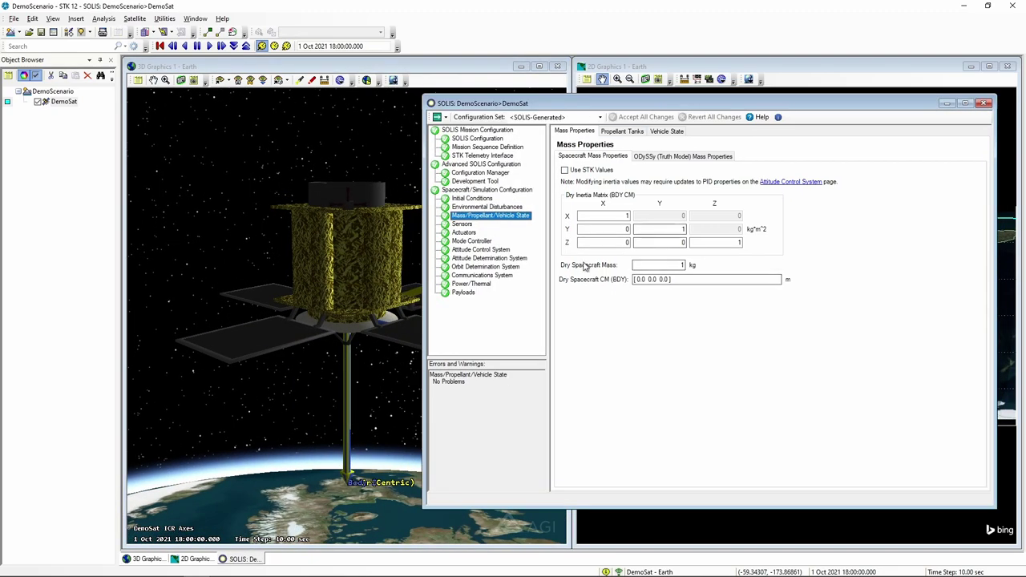
type("500")
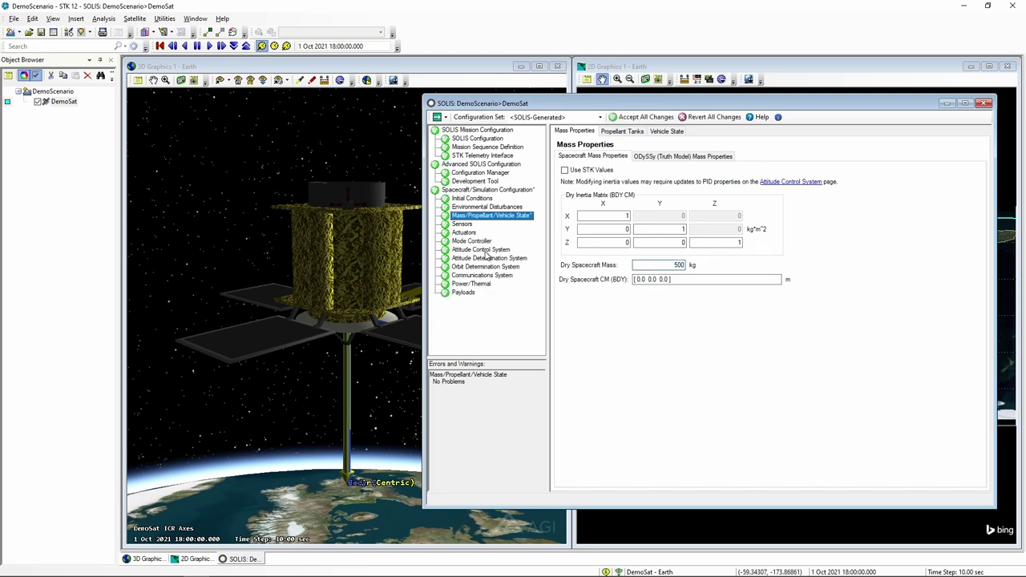
Step: Set the dry inertia matrix diagonal to 650 for X, 650 for Y and 150 kg*m^2 for Z
key("Tab")
key("BackSpace")
type("1")
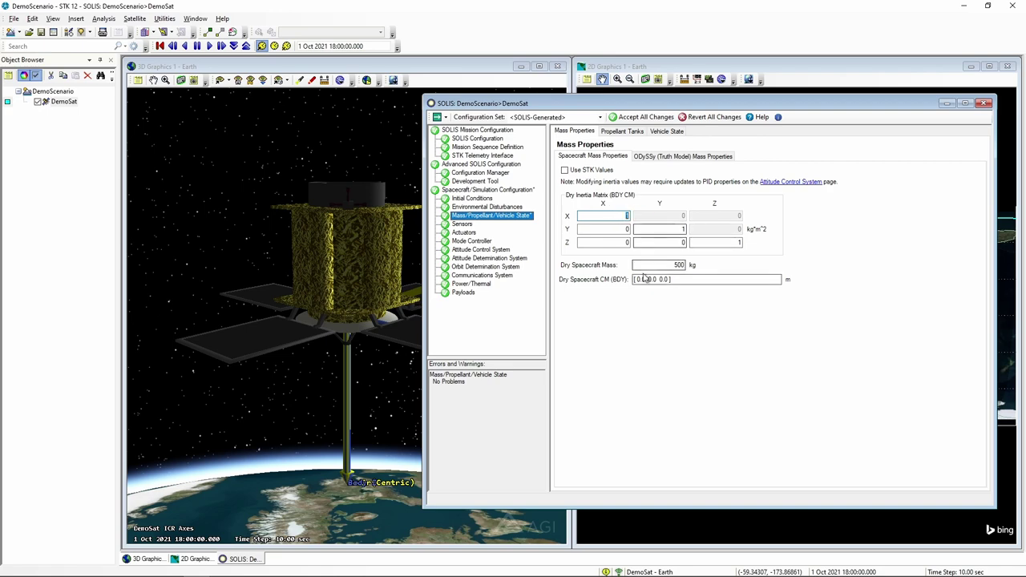
left_click_drag(366, 260, 401, 282)
left_click(630, 216)
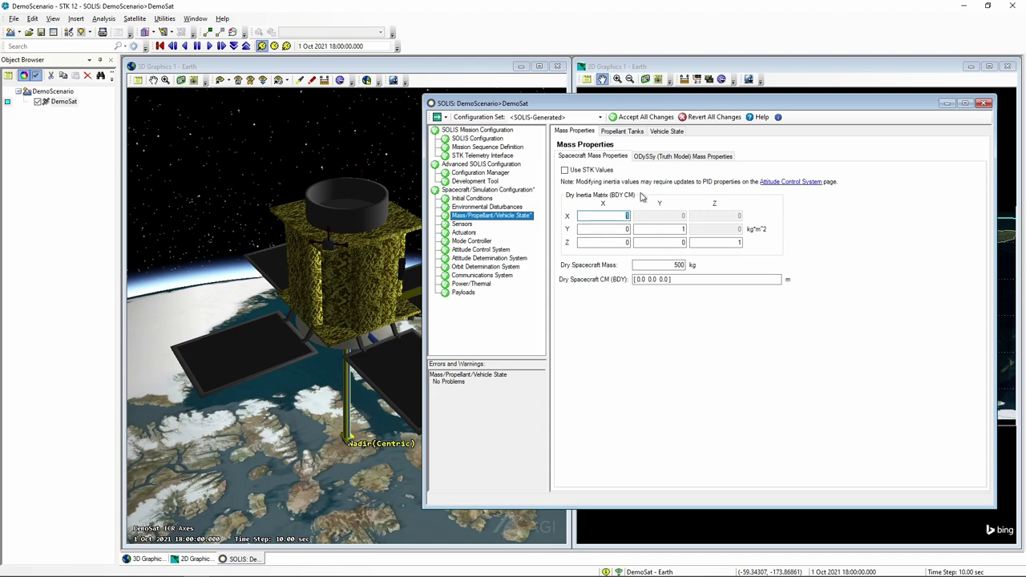
type("650")
left_click(659, 229)
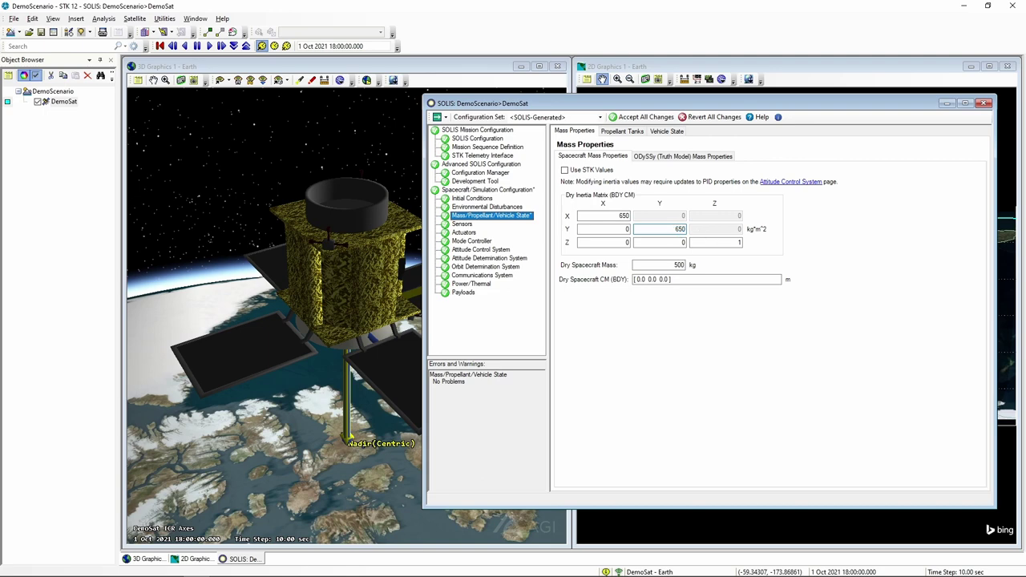
left_click(715, 242)
type("150")
Step: Inspect the body axes on the model and set the dry spacecraft CM to [0.0 0.0 -1.0] m
left_click(688, 279)
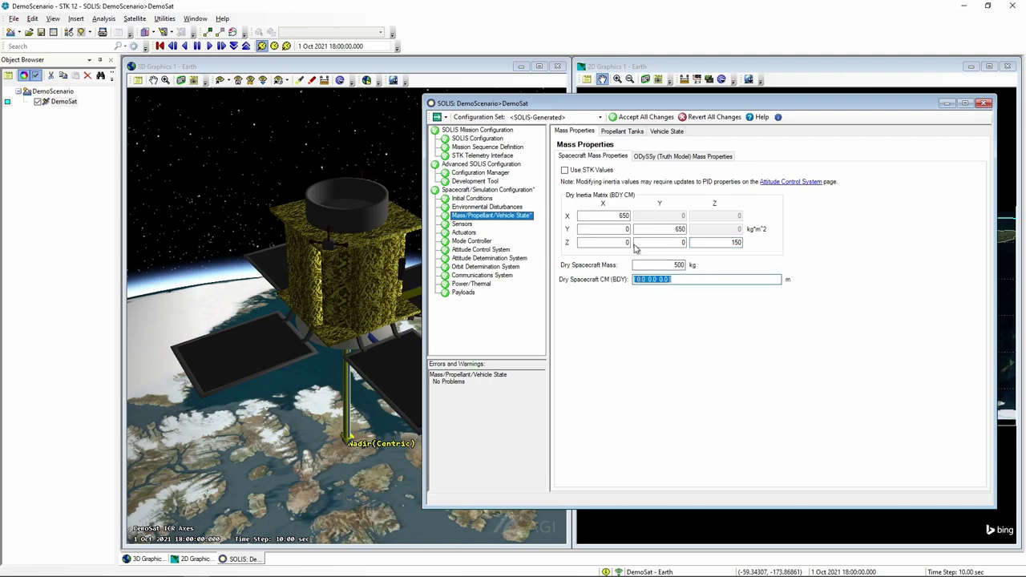
left_click_drag(658, 110, 664, 117)
left_click_drag(348, 289, 366, 231)
left_click_drag(364, 340, 347, 202)
mouse_move(352, 322)
left_mouse_down()
mouse_move(355, 265)
mouse_move(366, 316)
left_mouse_up()
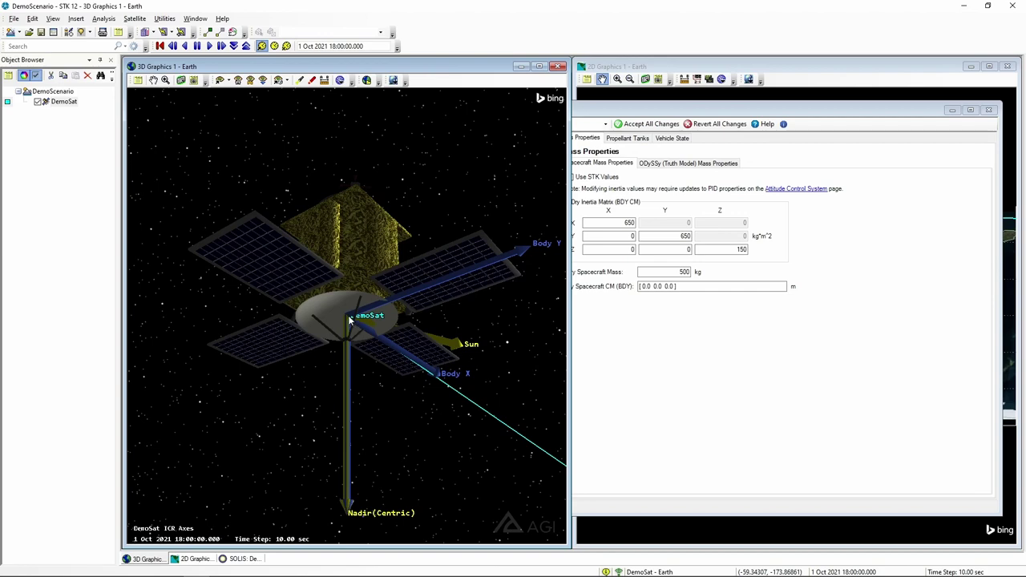
left_click_drag(349, 269, 380, 297)
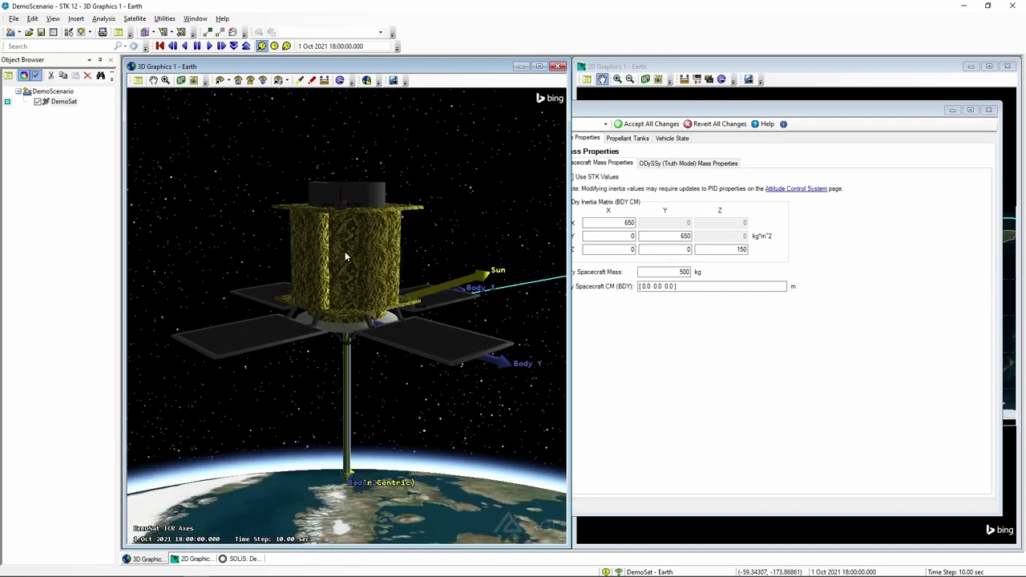
left_click_drag(345, 255, 352, 321)
left_click(680, 288)
left_click(673, 290)
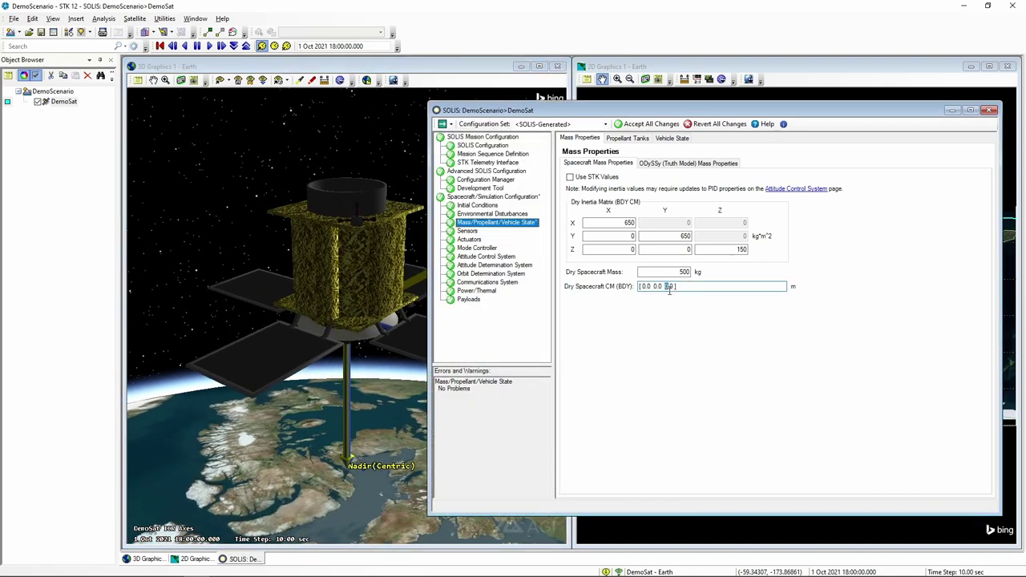
type("-1")
double_click(683, 272)
key("Tab")
Step: Check the satellite model from another angle and accept all changes to the SOLIS mass properties
left_click(337, 187)
left_click_drag(353, 241, 330, 219)
left_click(797, 360)
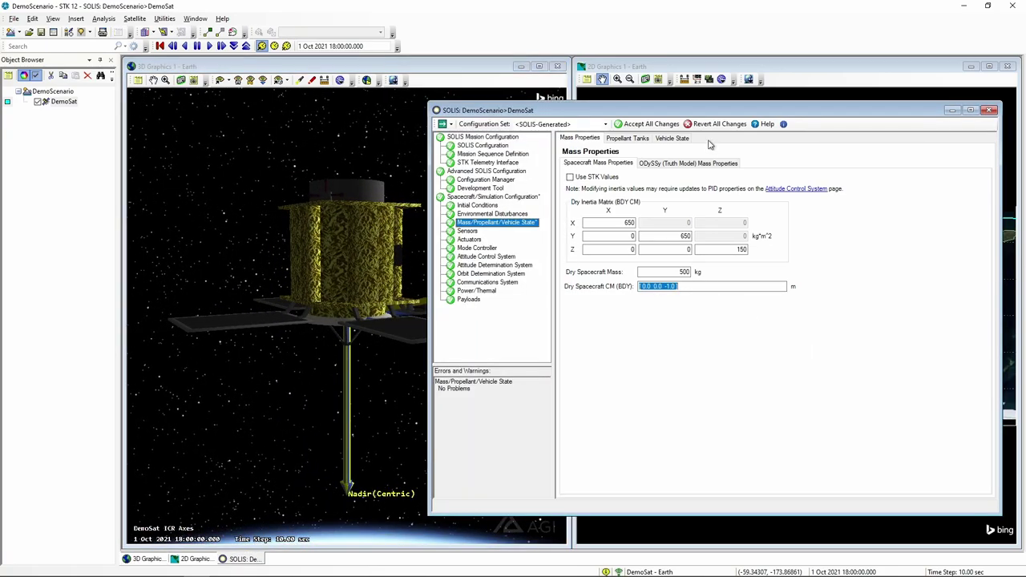
left_click_drag(711, 114, 718, 113)
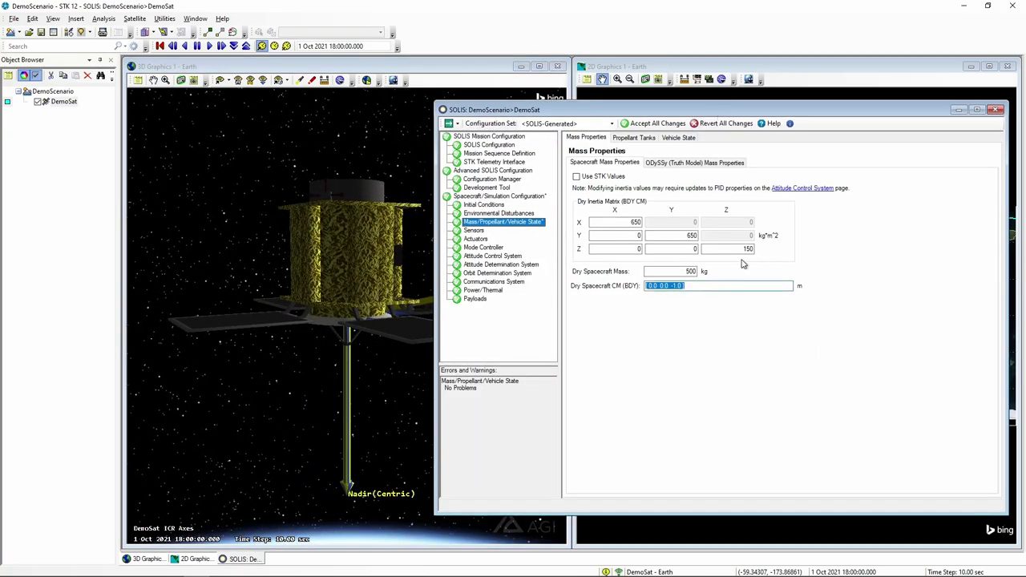
left_click(653, 124)
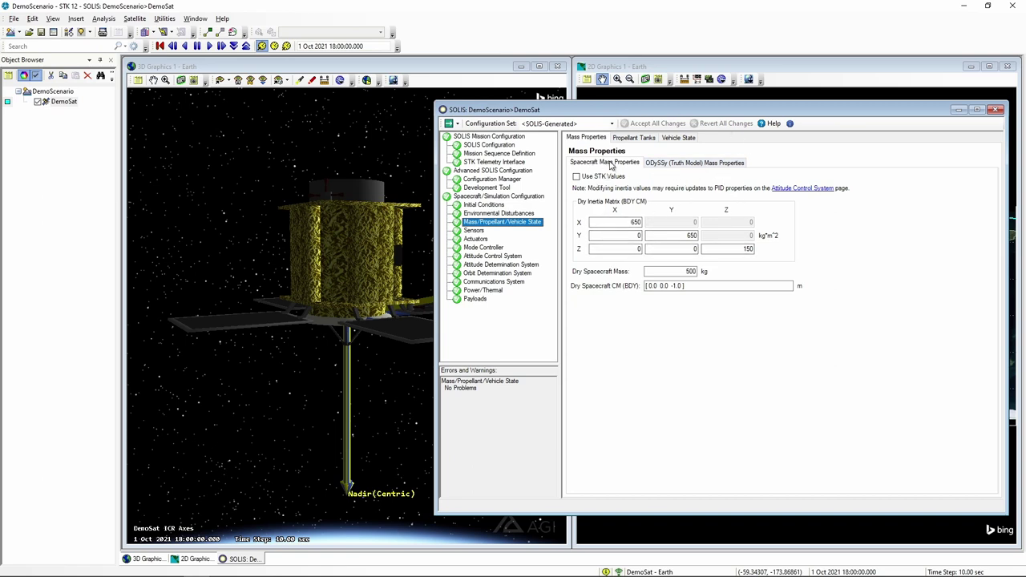
Step: Review the ODySSy truth model mass properties and return to the spacecraft mass properties
left_click_drag(629, 113, 633, 110)
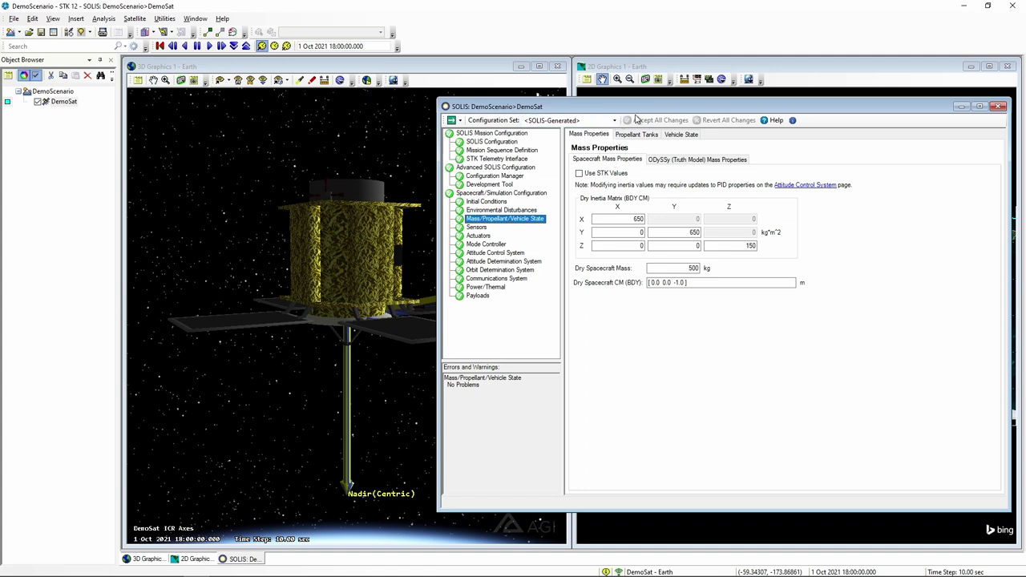
left_click_drag(645, 108, 631, 101)
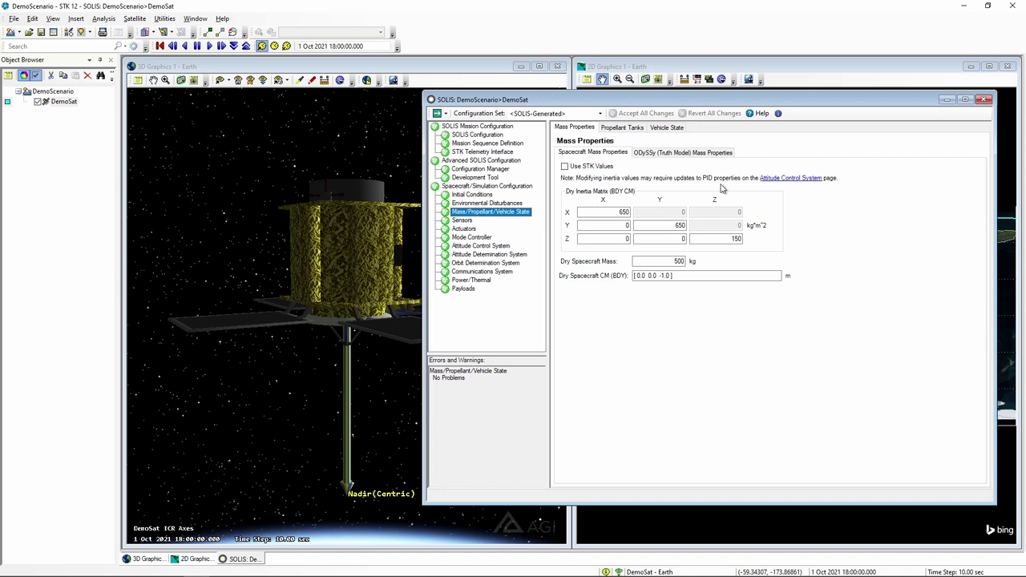
left_click(657, 154)
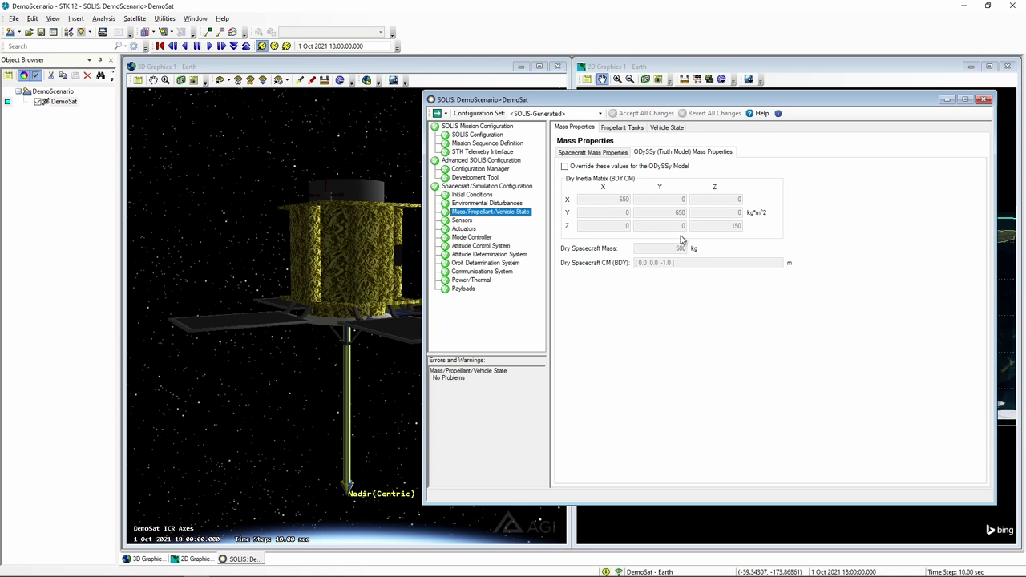
left_click(609, 152)
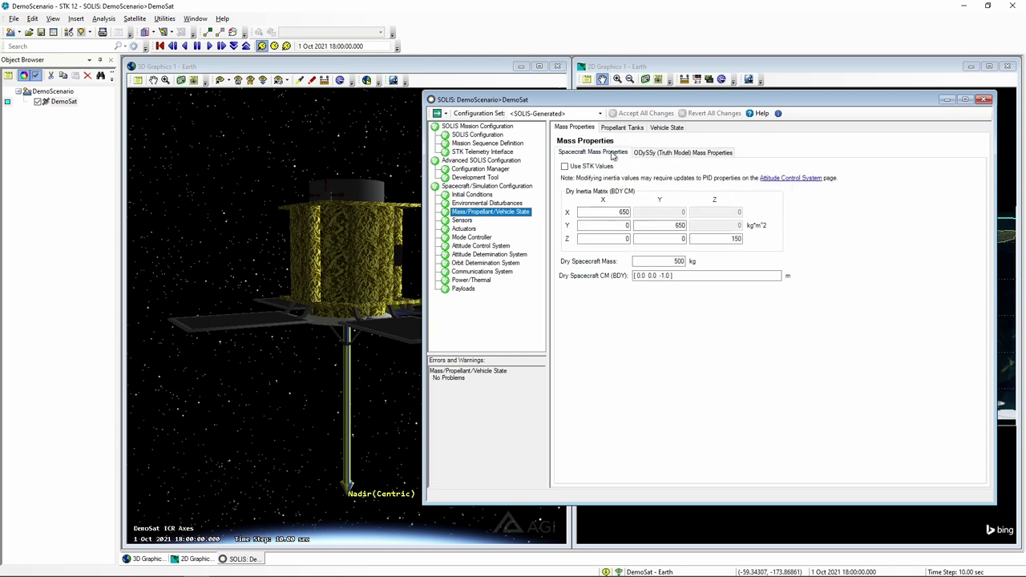
Step: Review the SOLIS mass properties, propellant tanks and vehicle state pages, including their ODySSy truth model settings
left_click(666, 152)
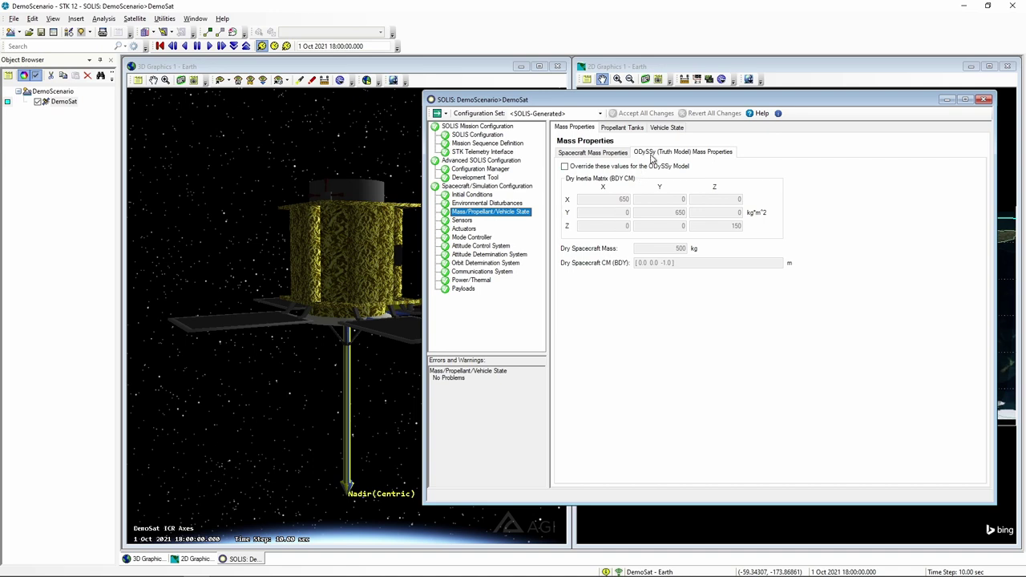
left_click(615, 153)
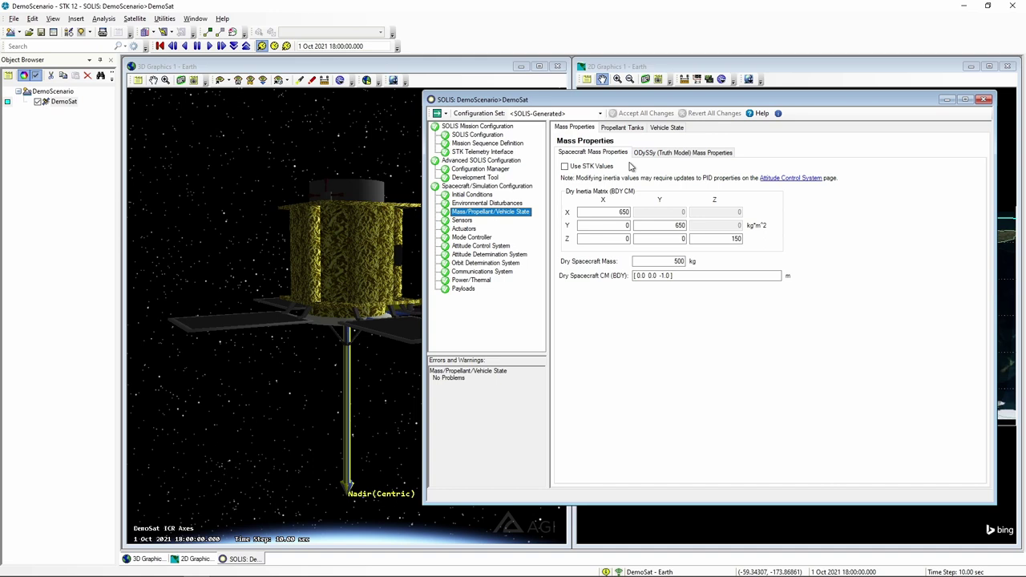
left_click(634, 130)
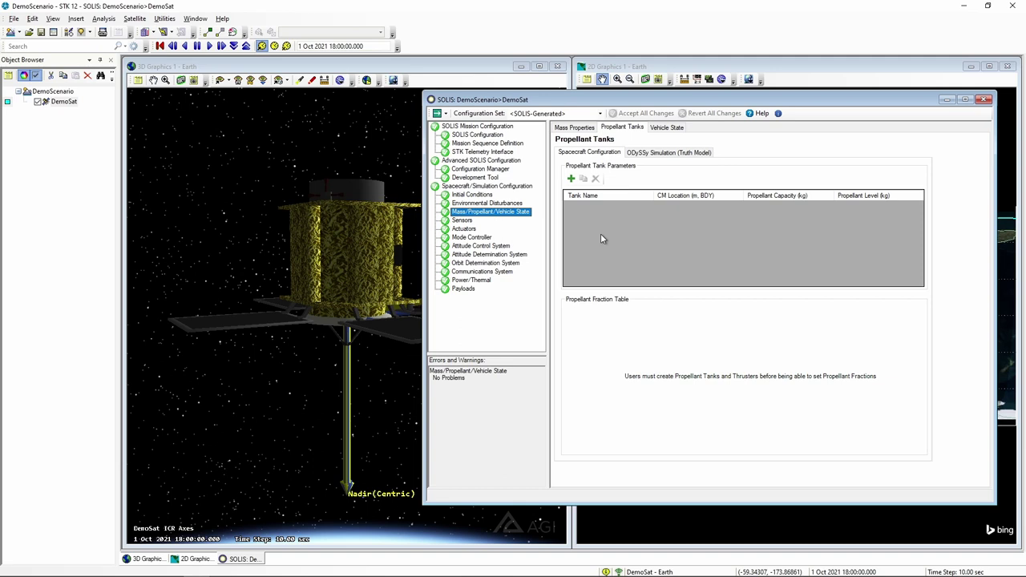
left_click(668, 153)
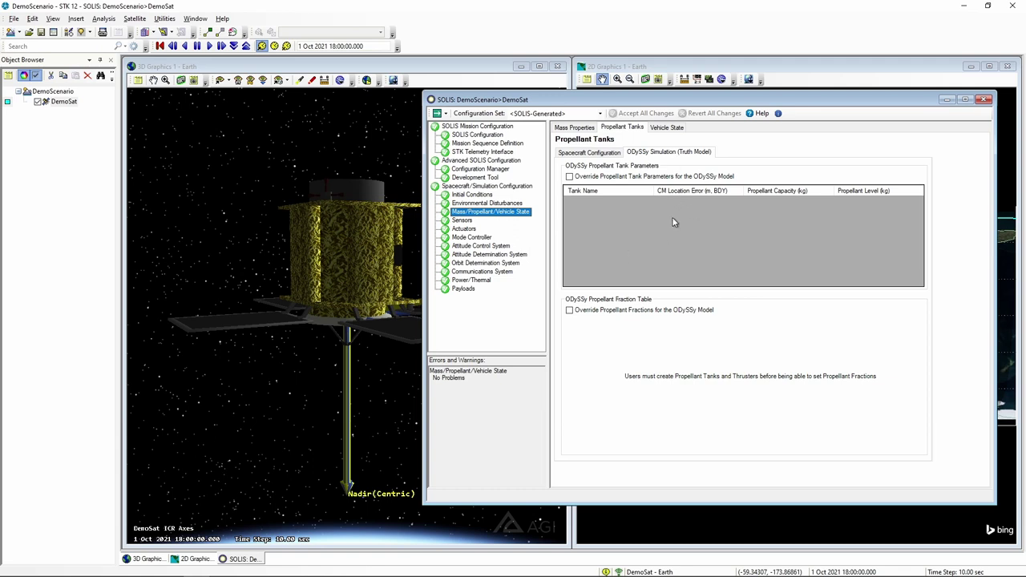
left_click(667, 127)
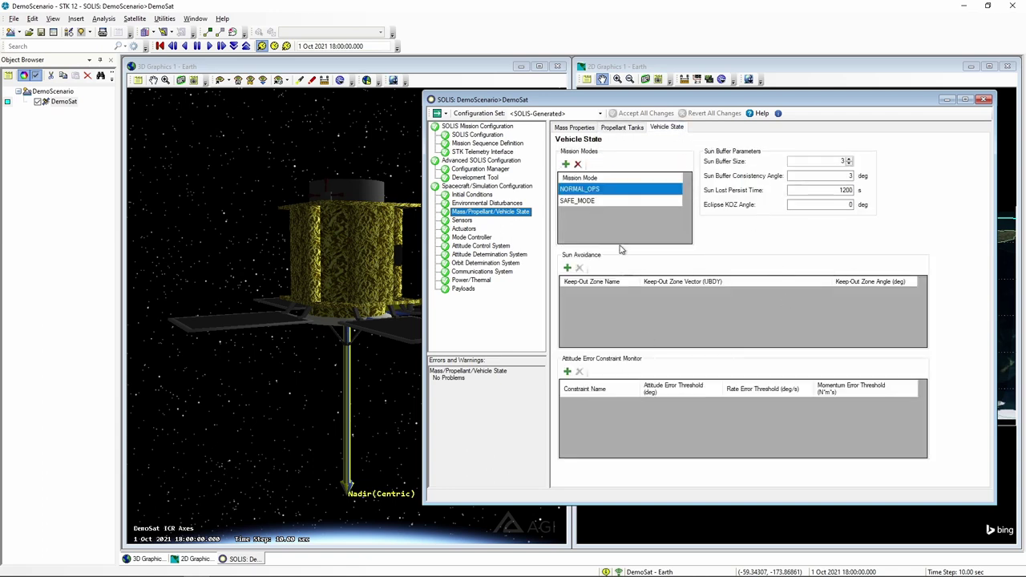
left_click(624, 129)
left_click(577, 128)
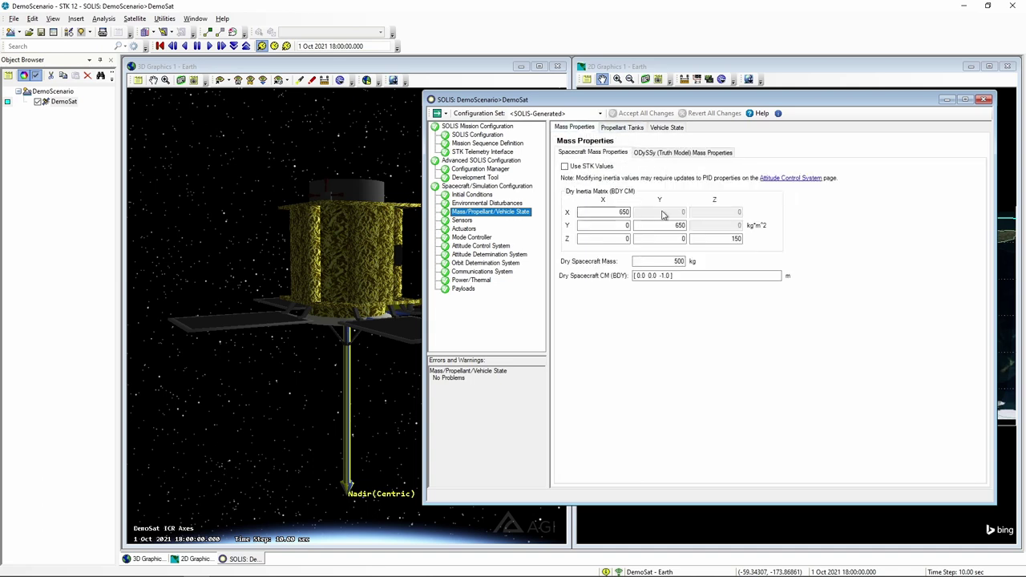
Step: Review the attitude control and attitude determination system settings, and open the Mode Controller configuration
left_click(477, 246)
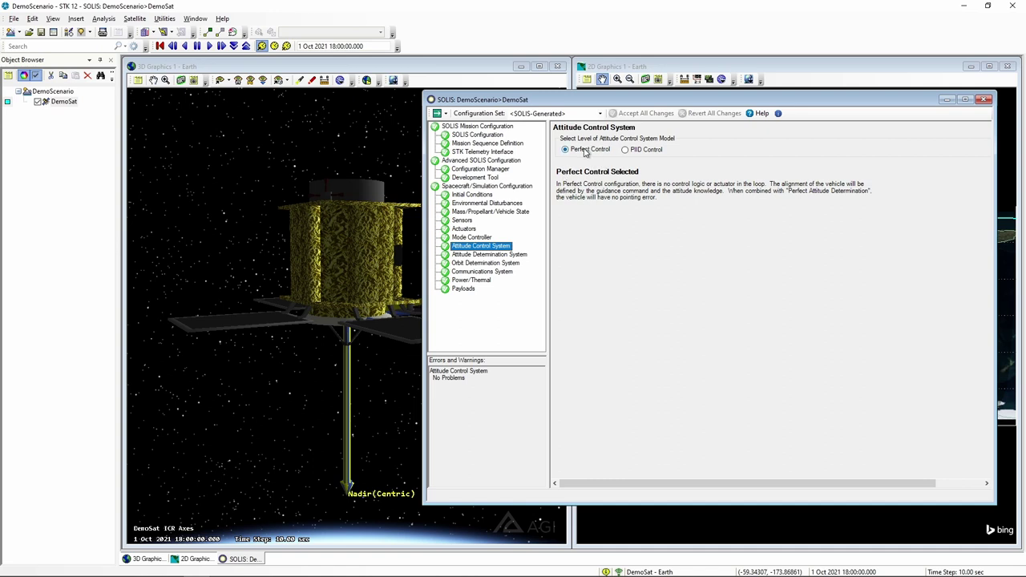
left_click(518, 255)
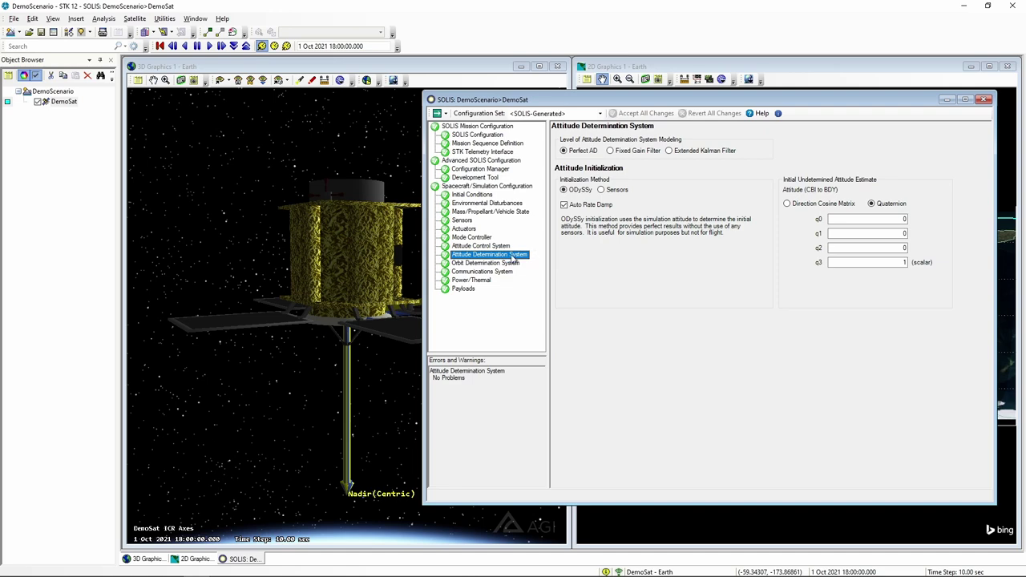
left_click(467, 239)
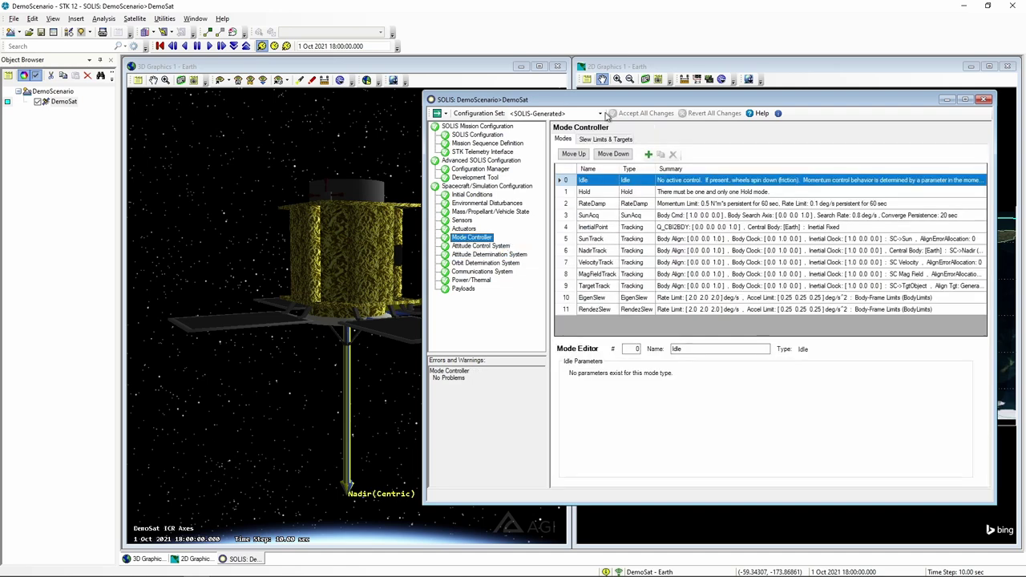
Step: Select the SunTrack mode and examine the satellite's body axes and solar panels relative to the Sun vector
left_click_drag(606, 101, 598, 73)
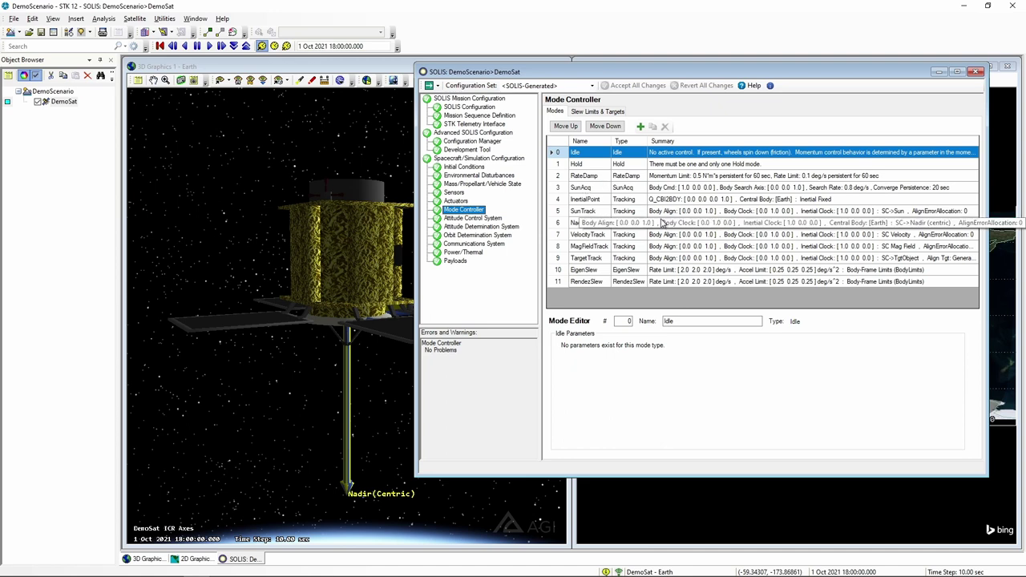
left_click(742, 213)
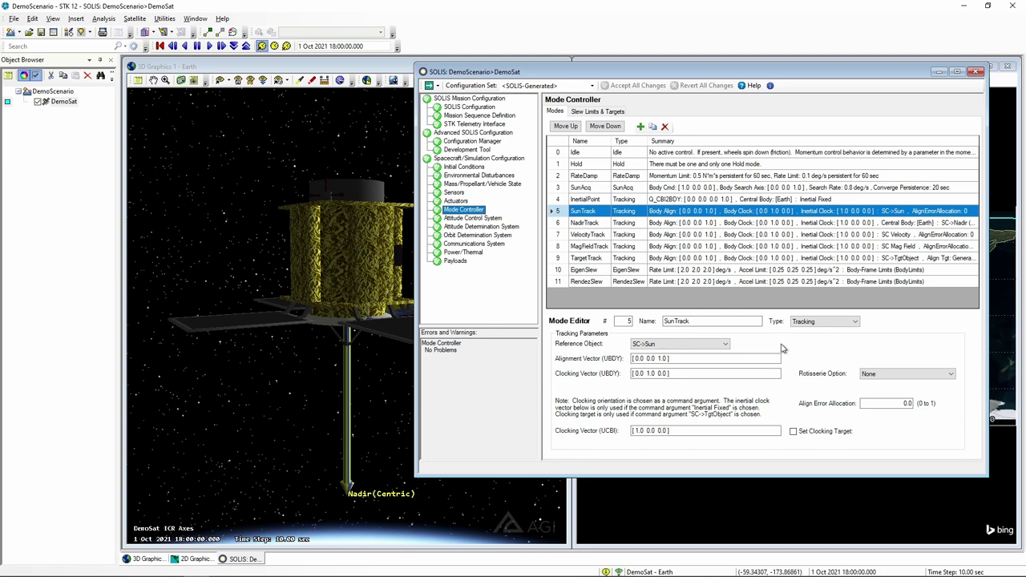
left_click_drag(625, 75, 636, 103)
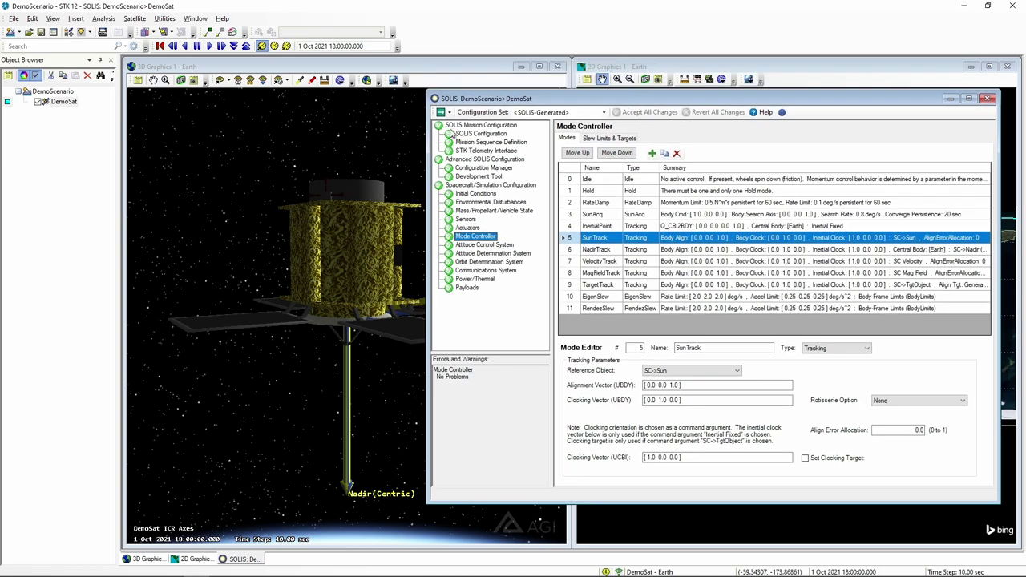
left_click(420, 81)
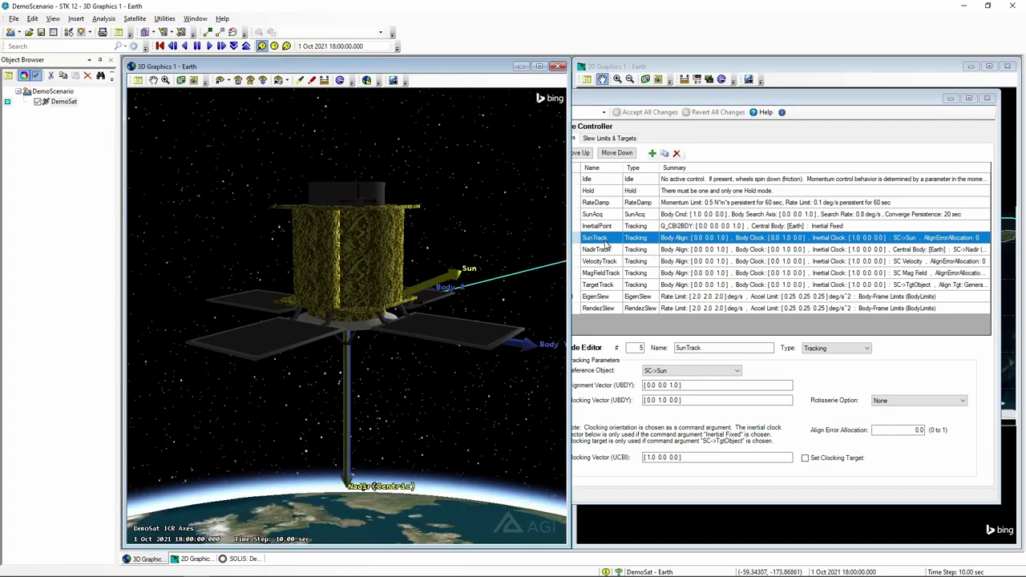
left_click_drag(464, 311, 396, 166)
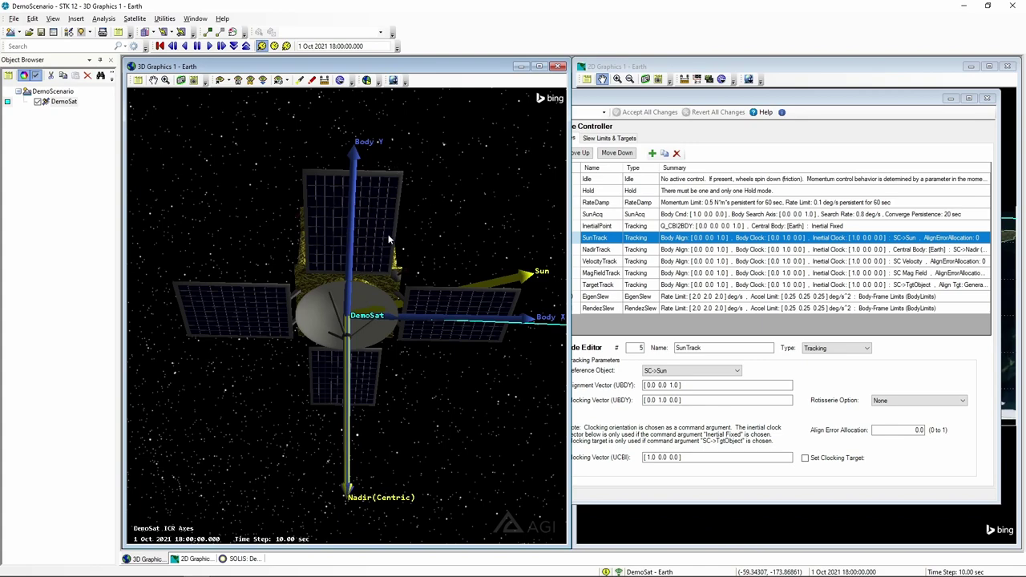
left_click_drag(363, 211, 409, 373)
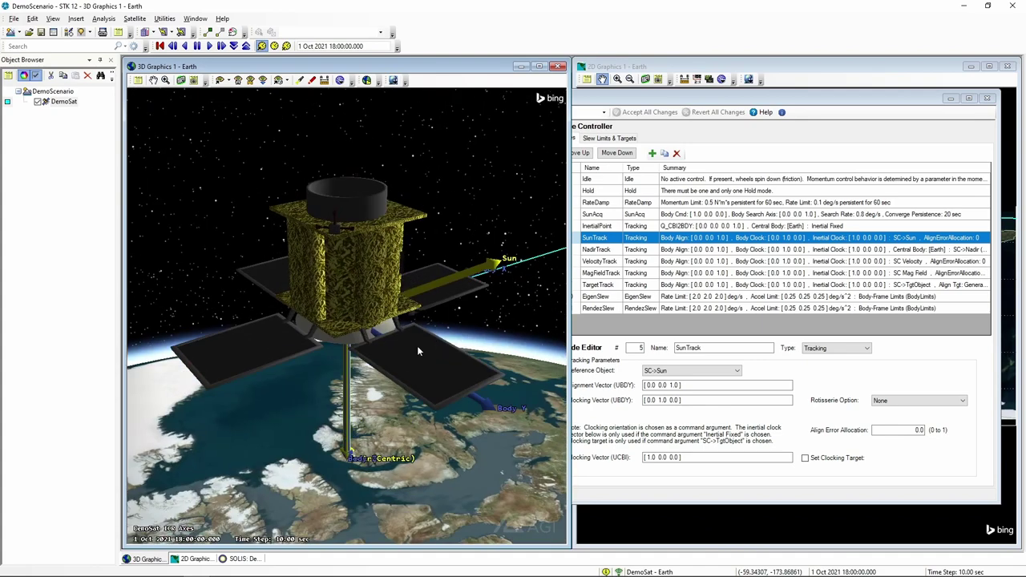
left_click_drag(398, 280, 279, 343)
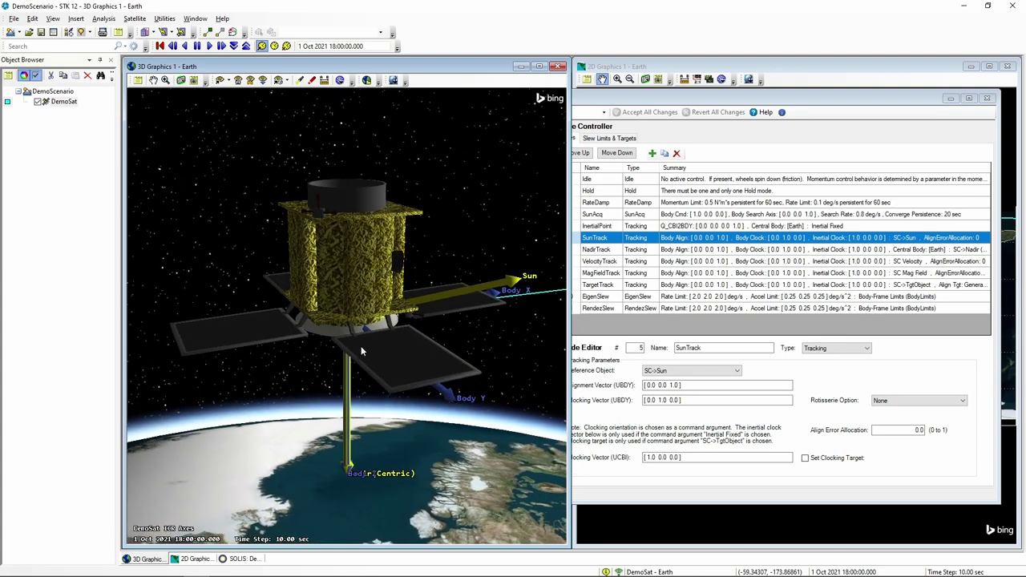
left_click_drag(382, 369, 388, 240)
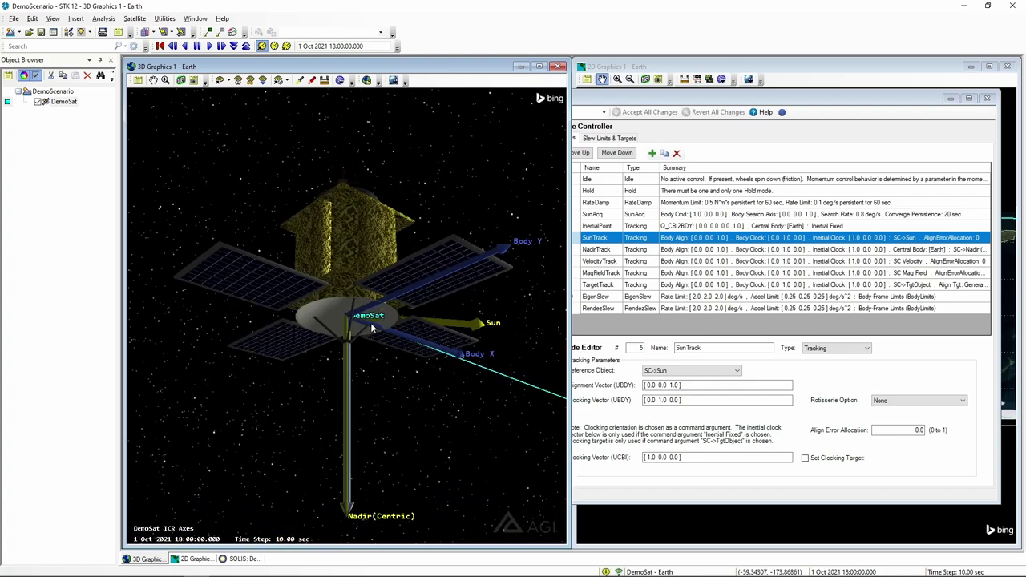
left_click_drag(366, 293, 339, 378)
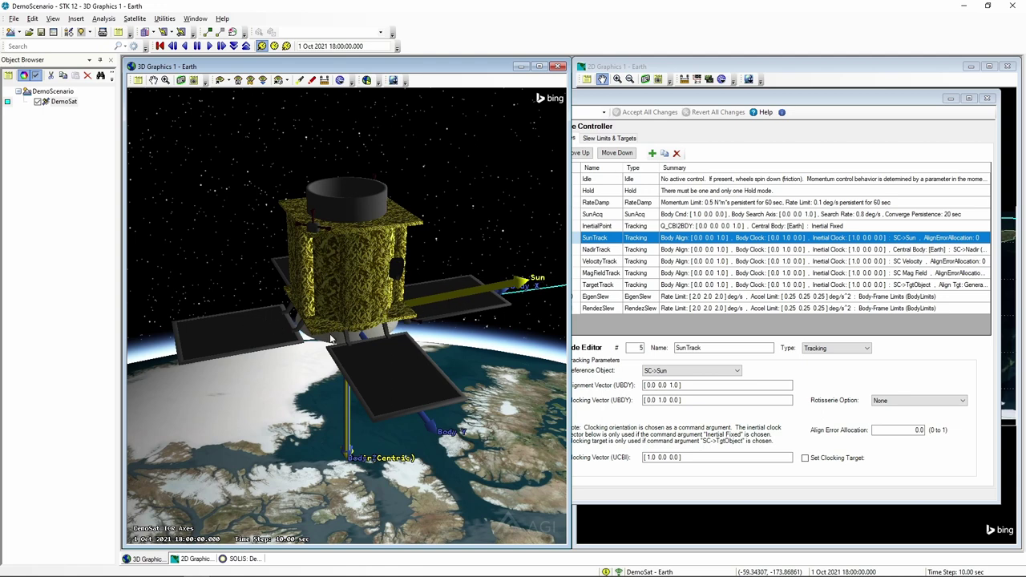
left_click_drag(387, 311, 346, 347)
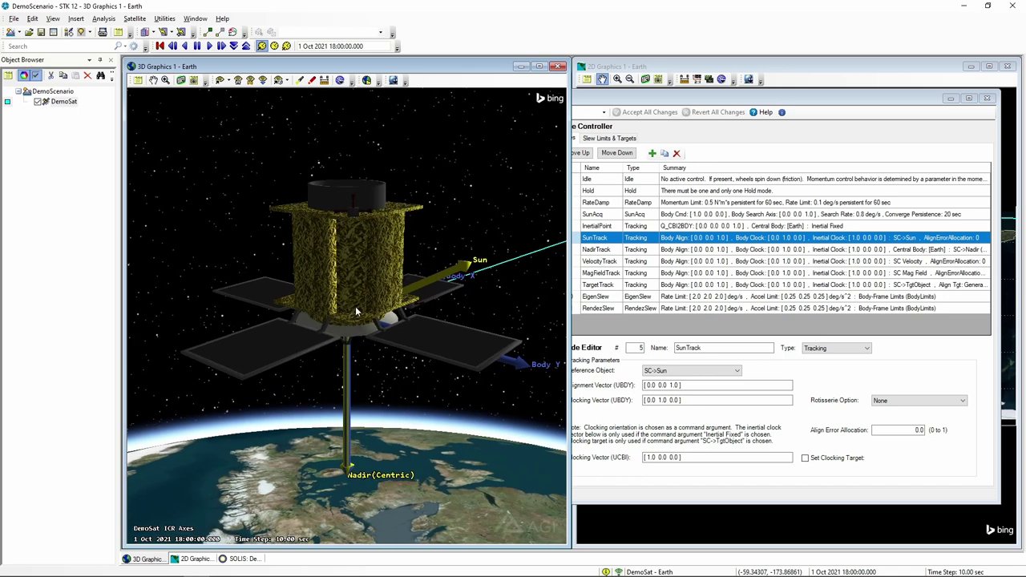
left_click_drag(356, 312, 338, 312)
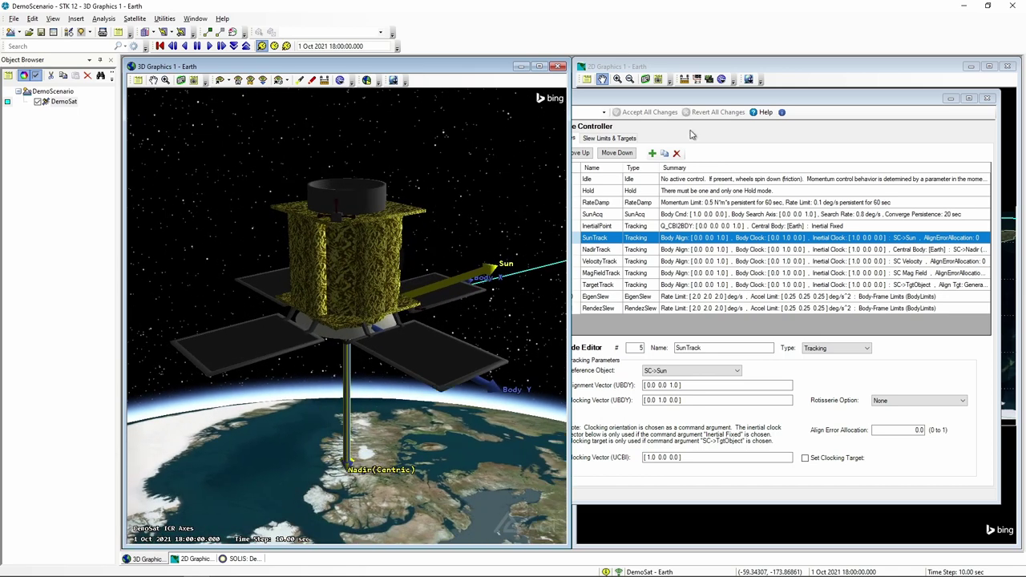
left_click_drag(710, 101, 715, 95)
left_click_drag(435, 308, 470, 307)
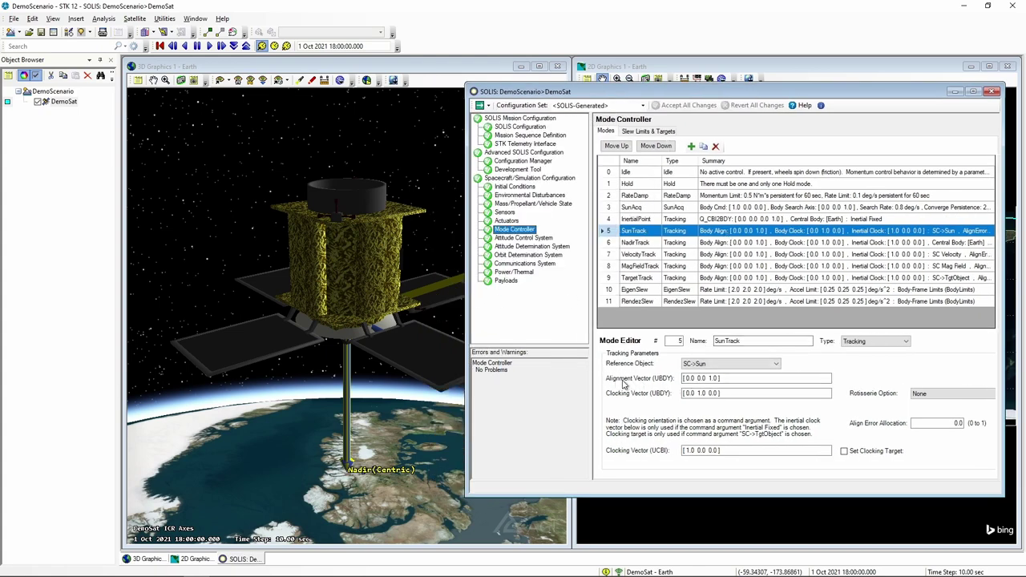
Step: Set the SunTrack mode's body alignment vector to [0.0 0.0 -1.0]
left_click(723, 382)
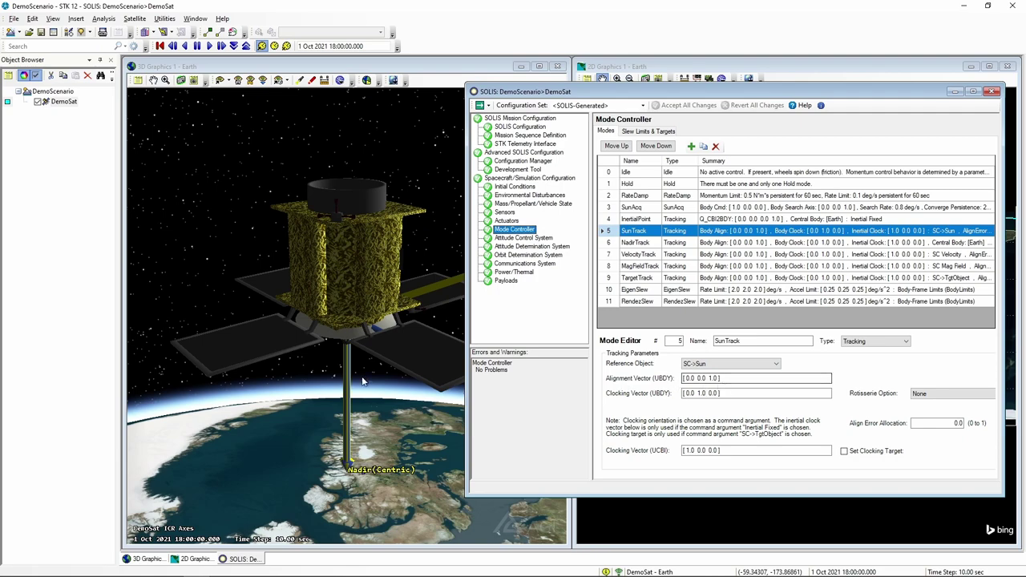
left_click(309, 290)
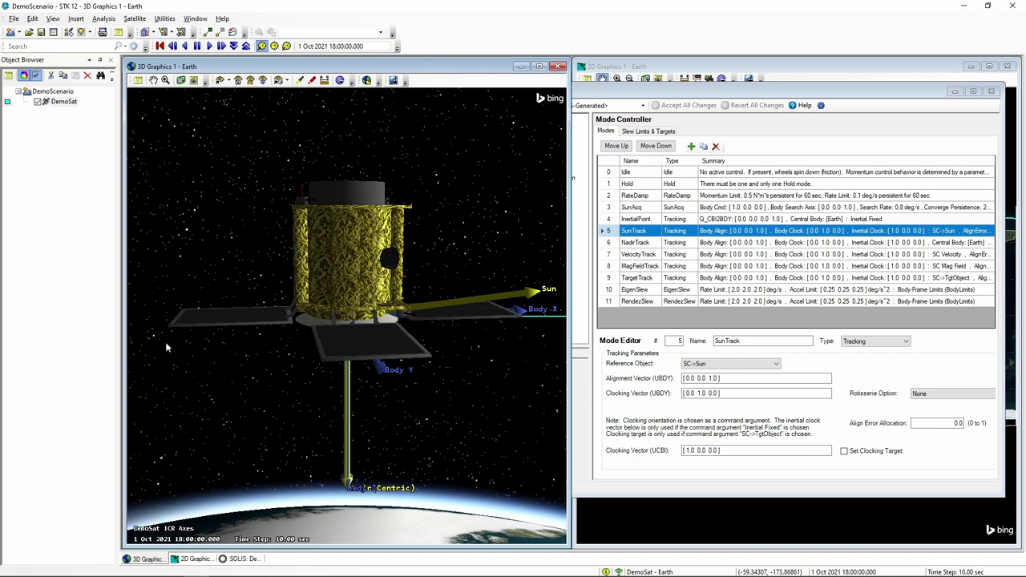
left_click_drag(356, 357, 461, 324)
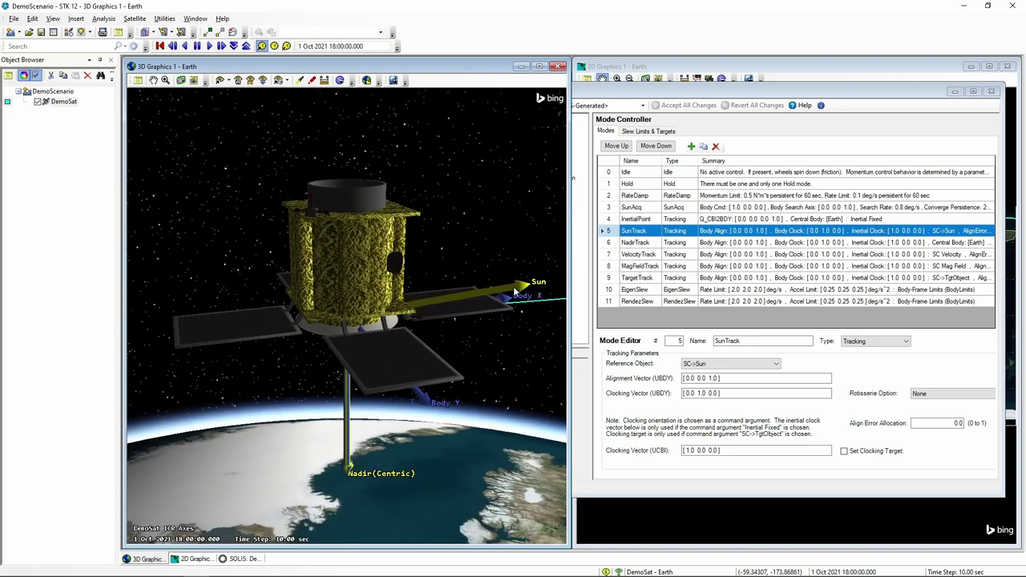
left_click(707, 390)
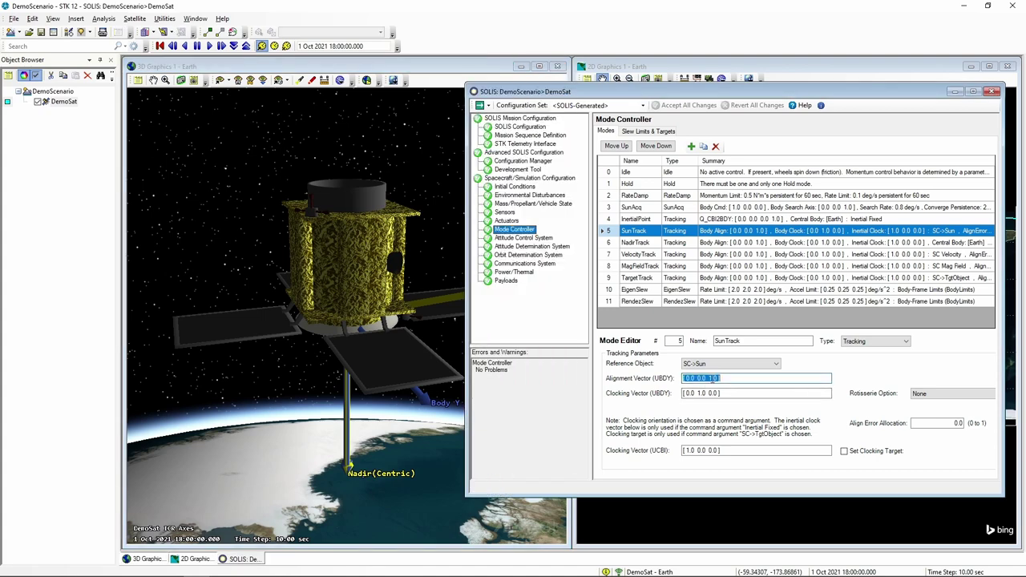
left_click(714, 378)
type("-")
Step: Check the solar panels' orientation against the Sun vector on the model and accept all changes to the SunTrack mode
left_click(453, 349)
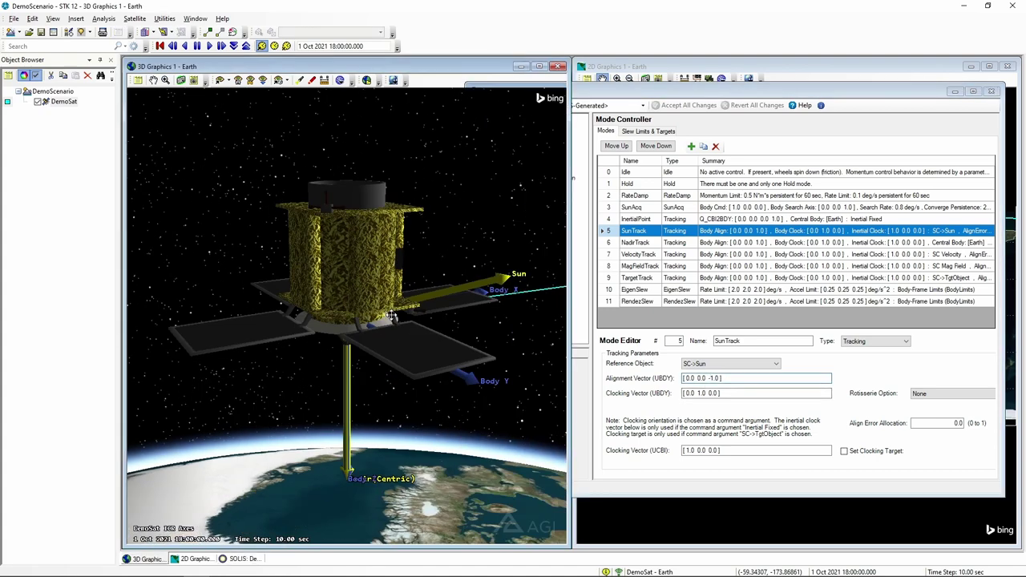
left_click_drag(532, 360, 347, 352)
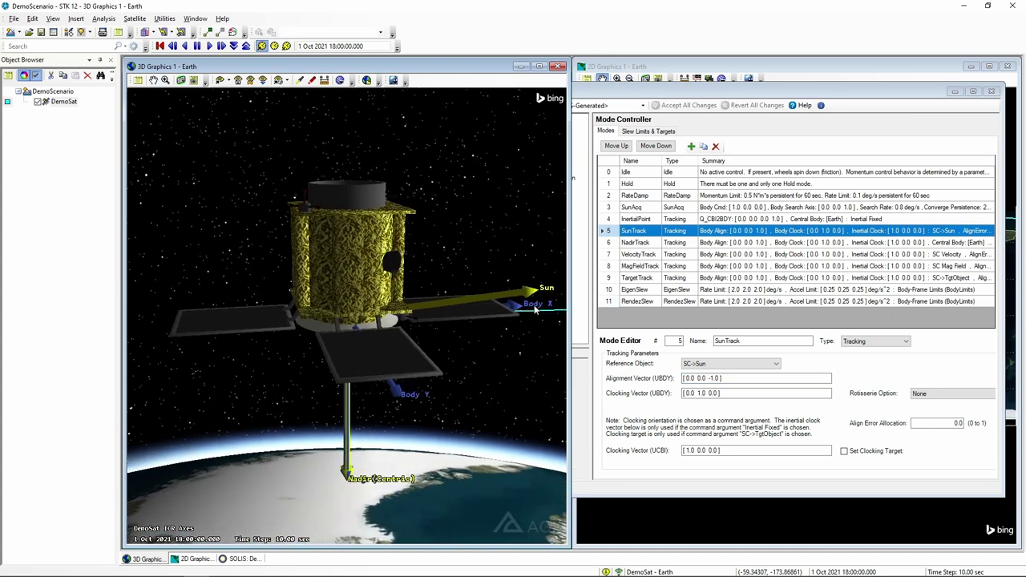
left_click_drag(366, 358, 430, 360)
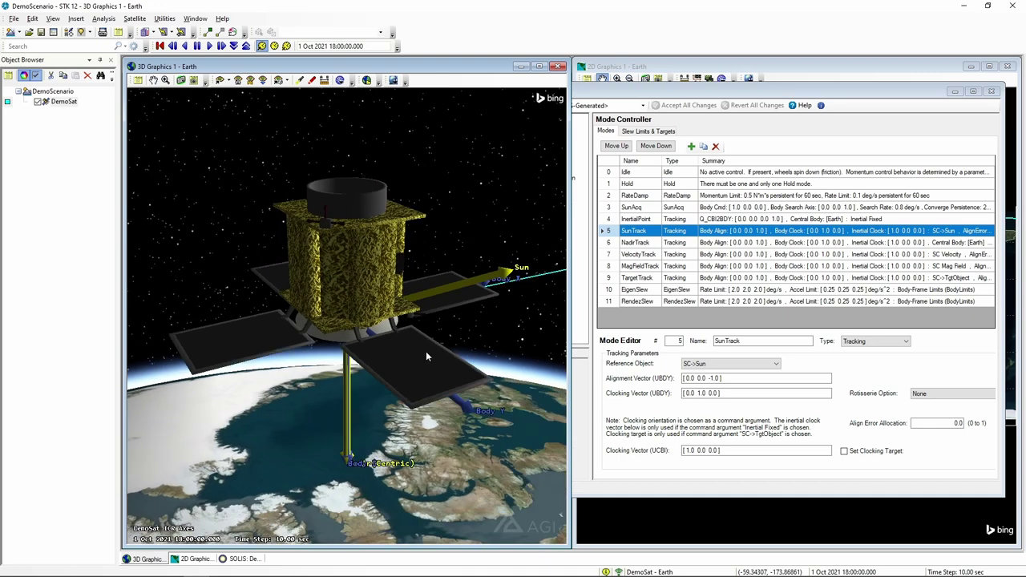
left_click(851, 368)
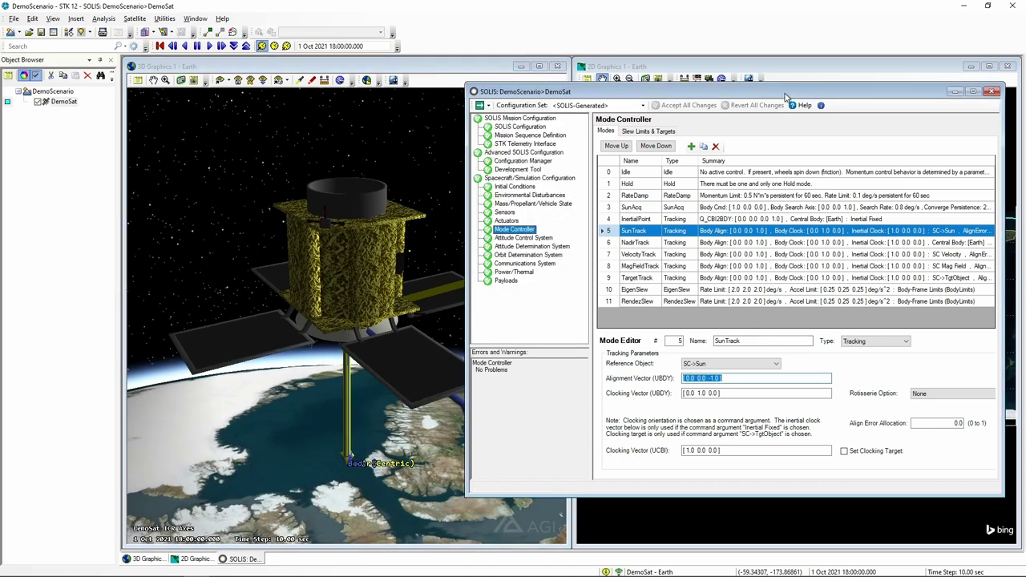
left_click_drag(784, 95, 777, 91)
key("Tab")
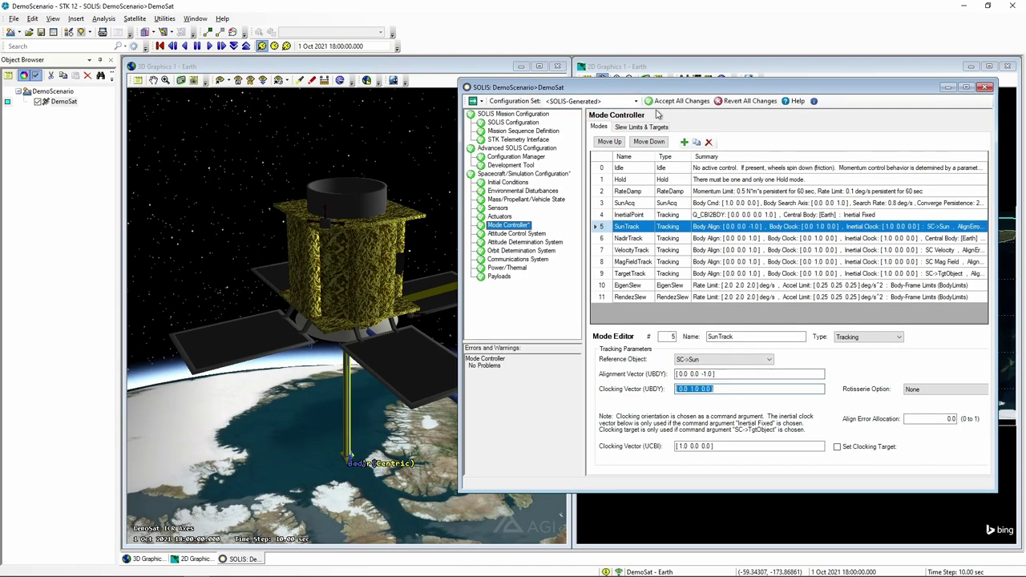
left_click(681, 101)
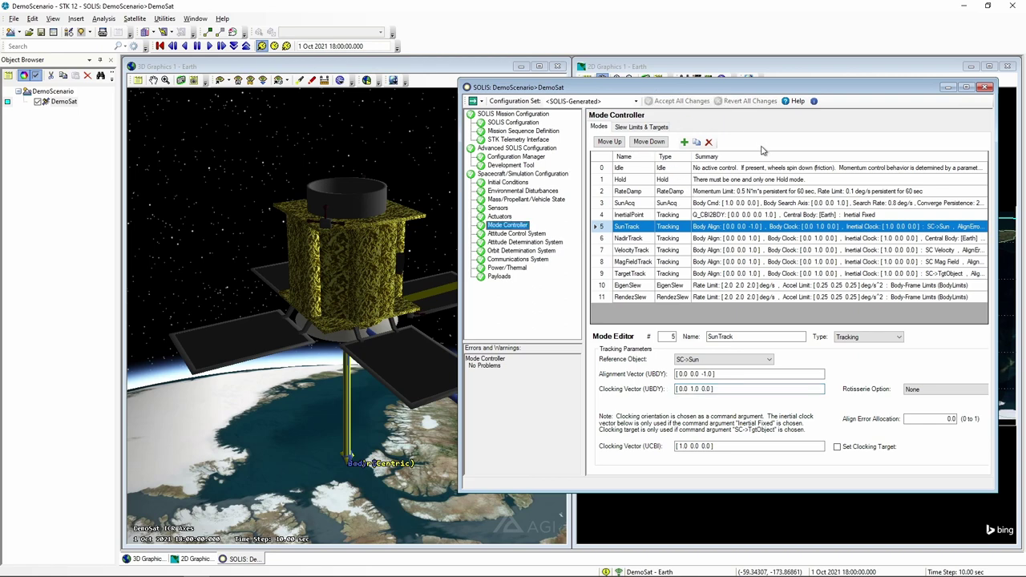
Step: Select the NadirTrack mode and compare its alignment vector with the body axes and nadir vector on the satellite model
left_click(716, 239)
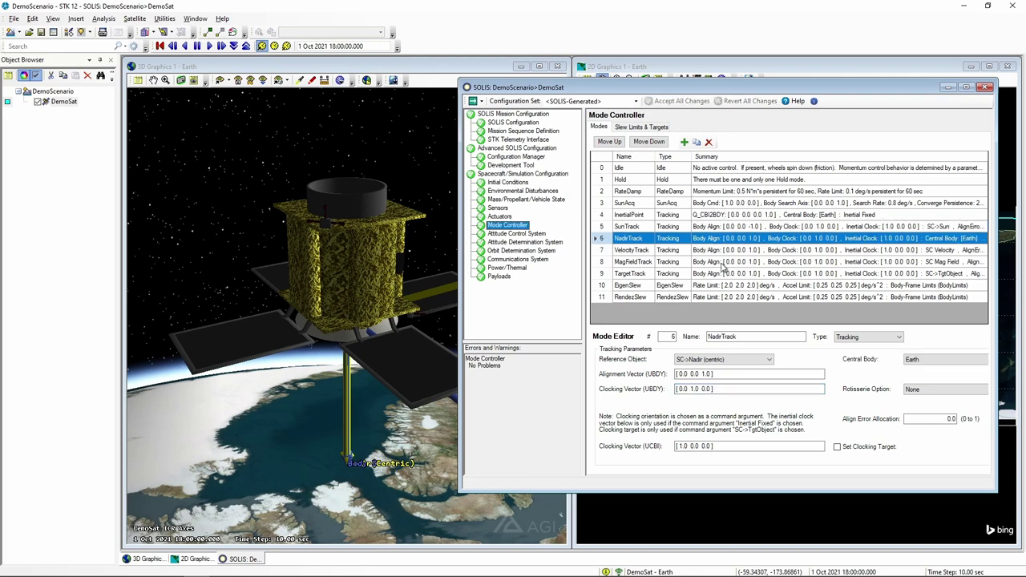
left_click_drag(676, 374, 718, 375)
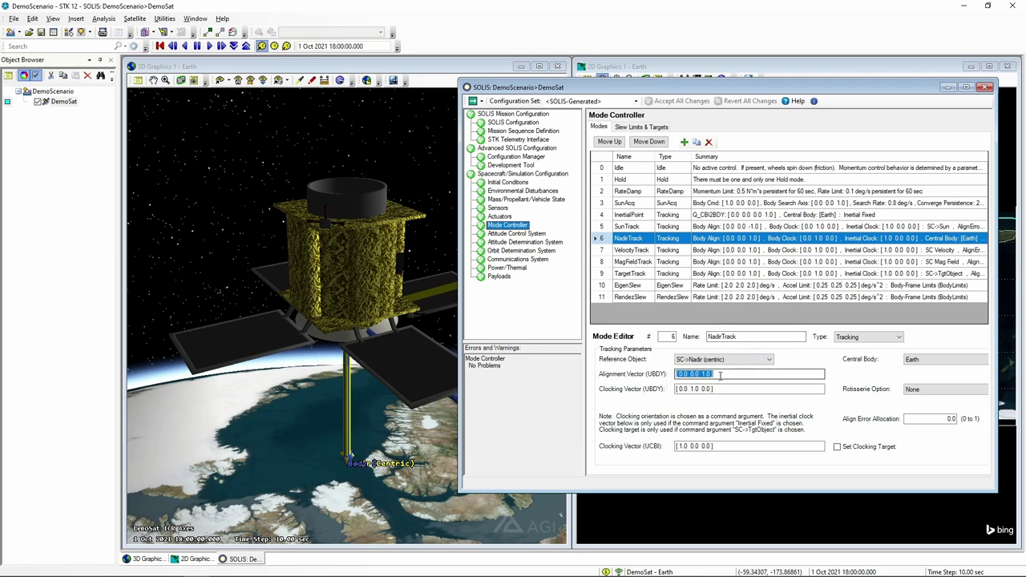
left_click(393, 292)
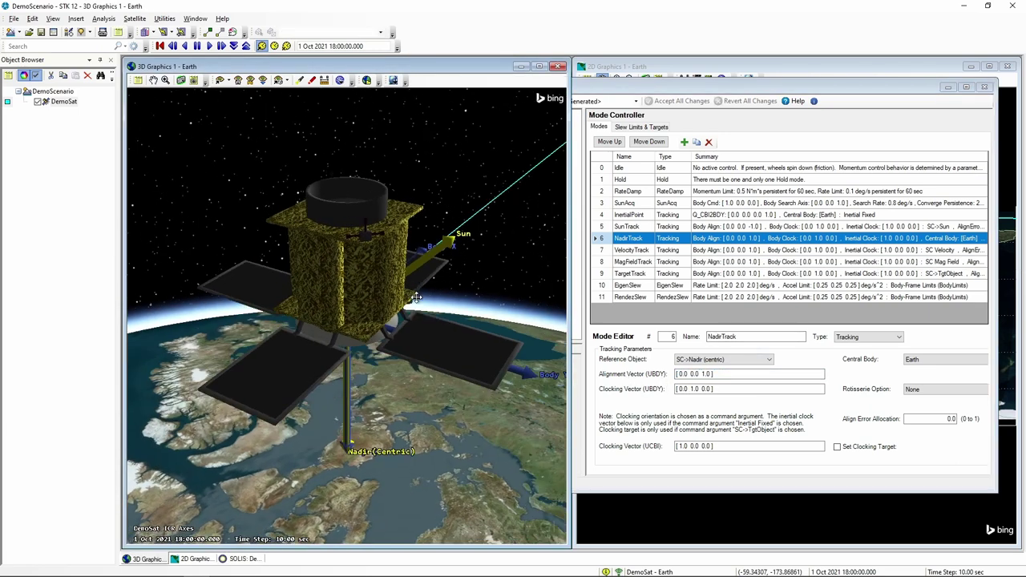
left_click_drag(359, 444, 335, 376)
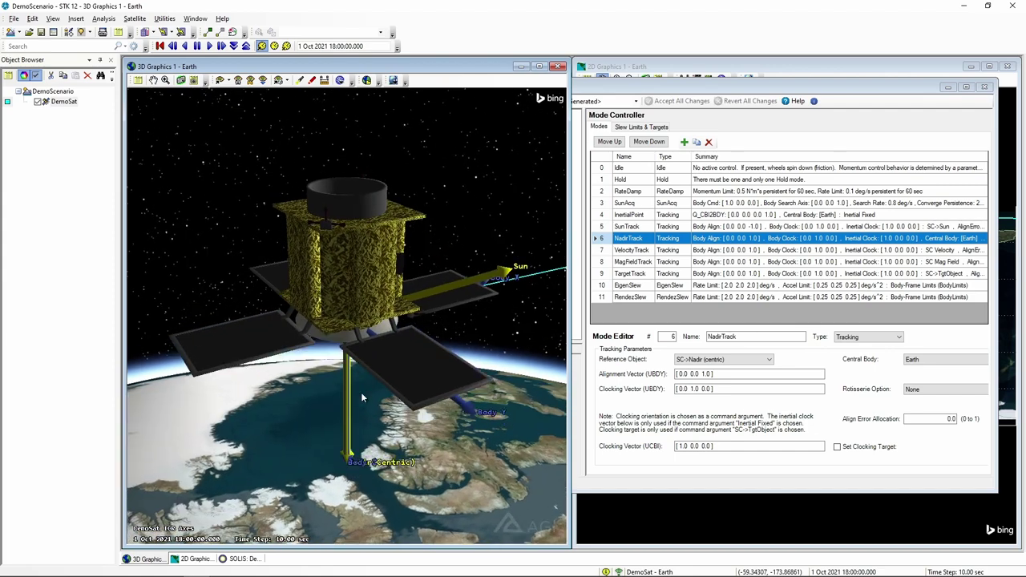
Step: Widen the SOLIS configuration window and review the NadirTrack mode's alignment and clocking vectors in the body frame
left_click(800, 430)
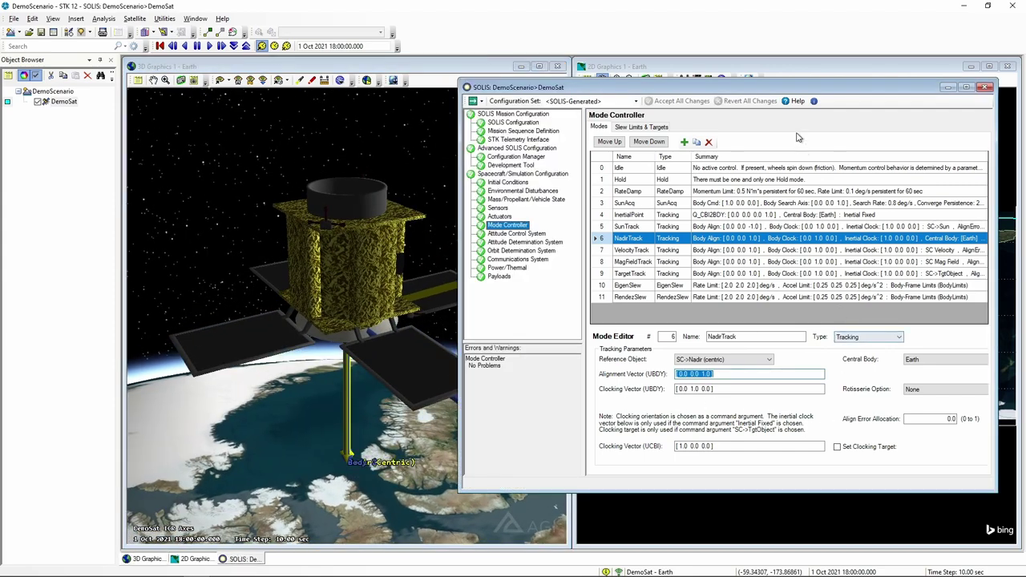
left_click_drag(796, 94, 750, 88)
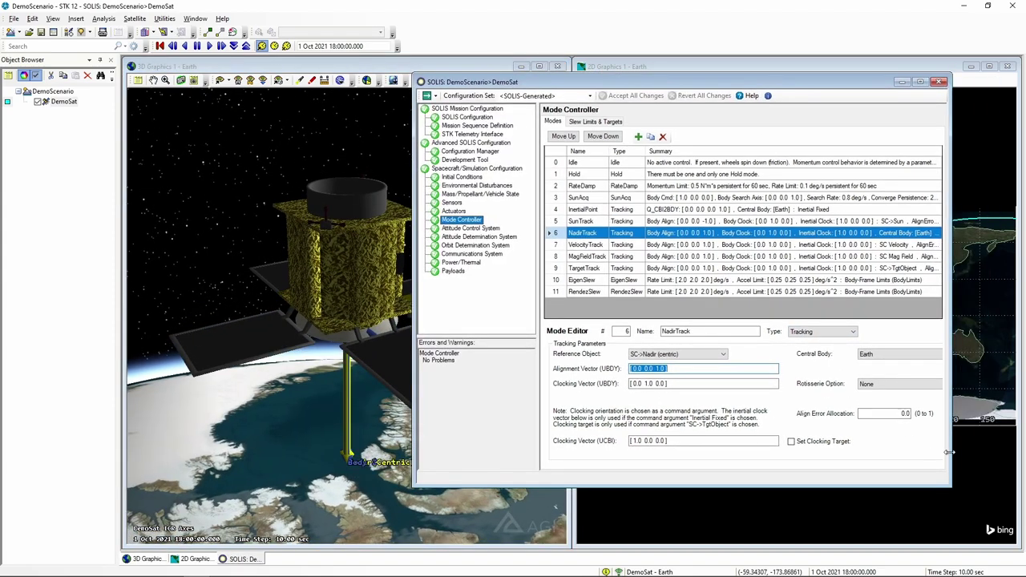
left_click_drag(978, 450, 994, 450)
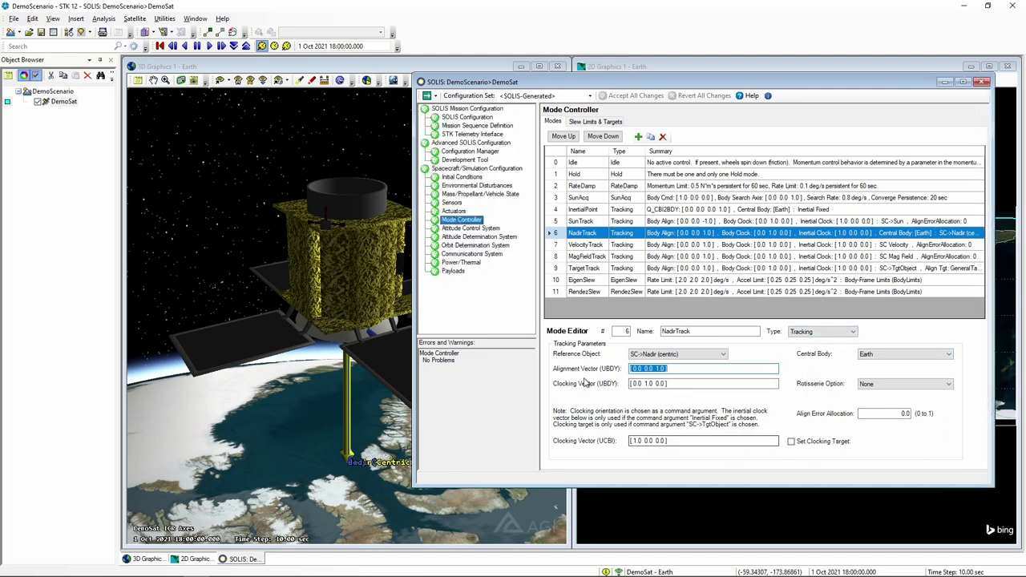
left_click(641, 384)
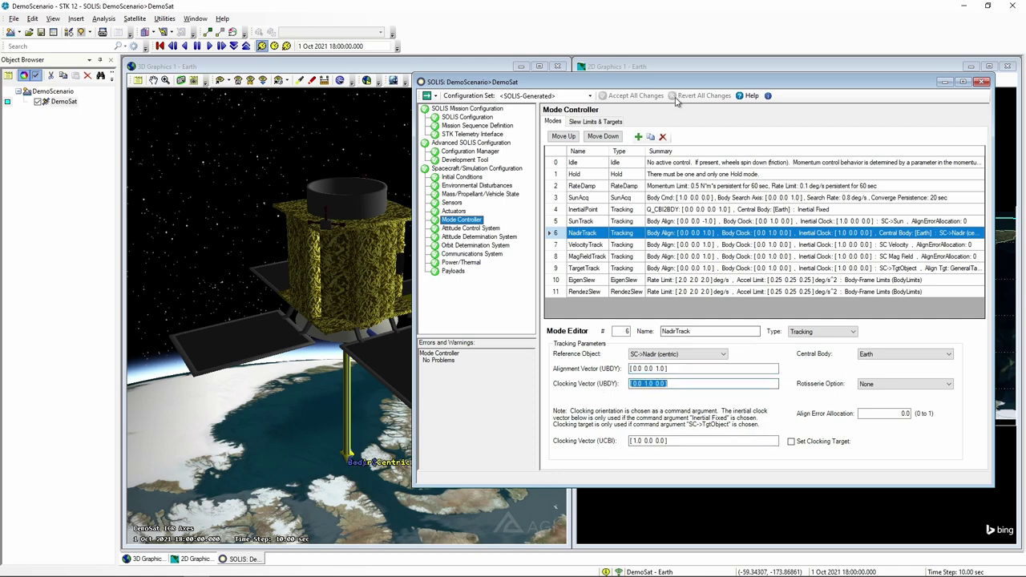
left_click_drag(683, 88, 700, 110)
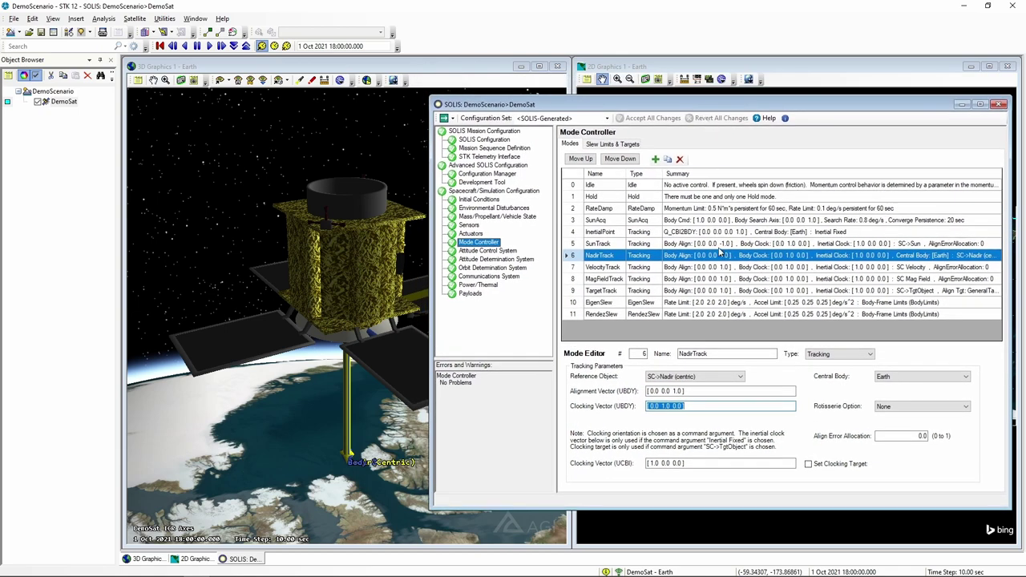
left_click_drag(622, 107, 626, 103)
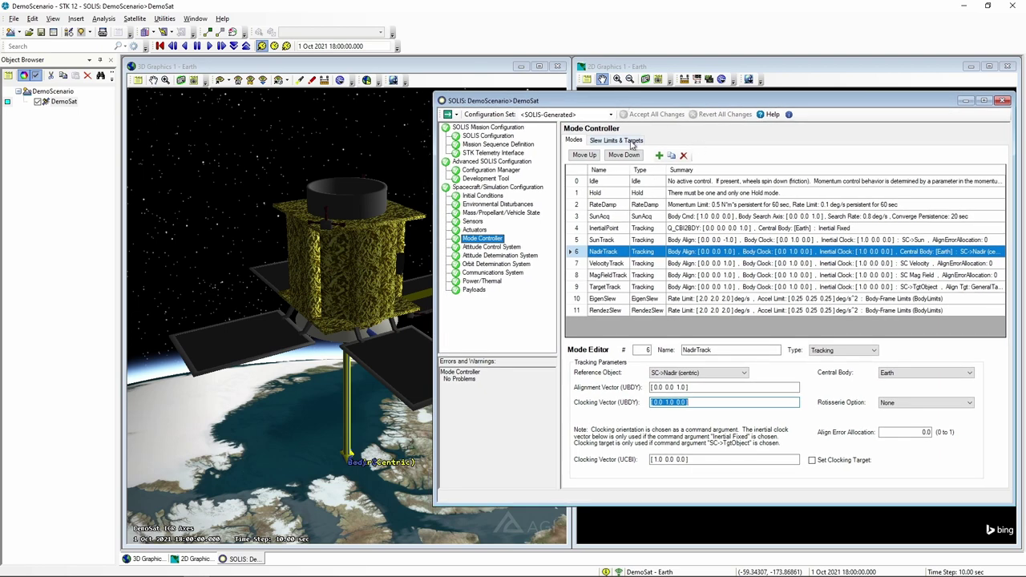
left_click_drag(643, 107, 635, 107)
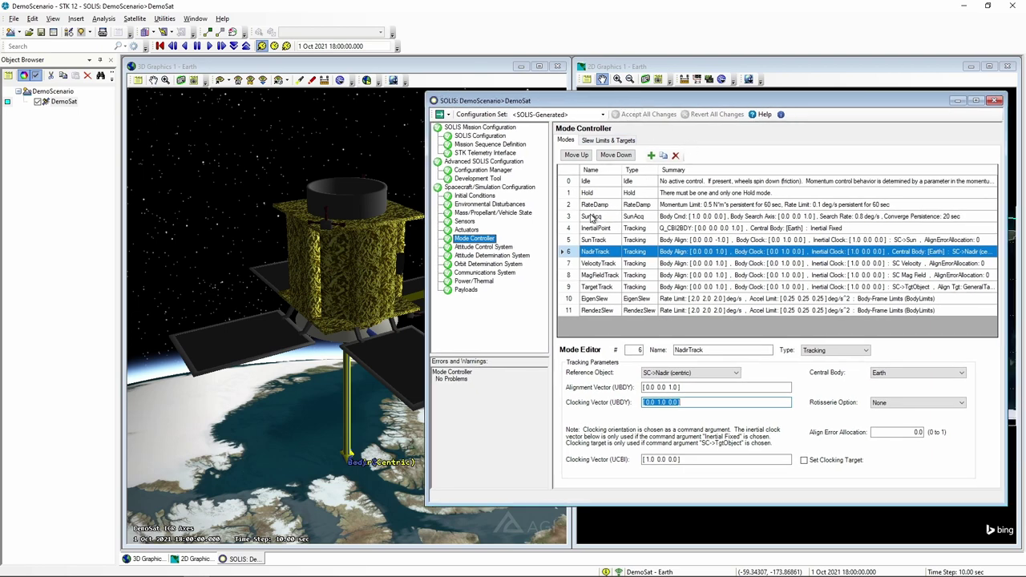
left_click(646, 118)
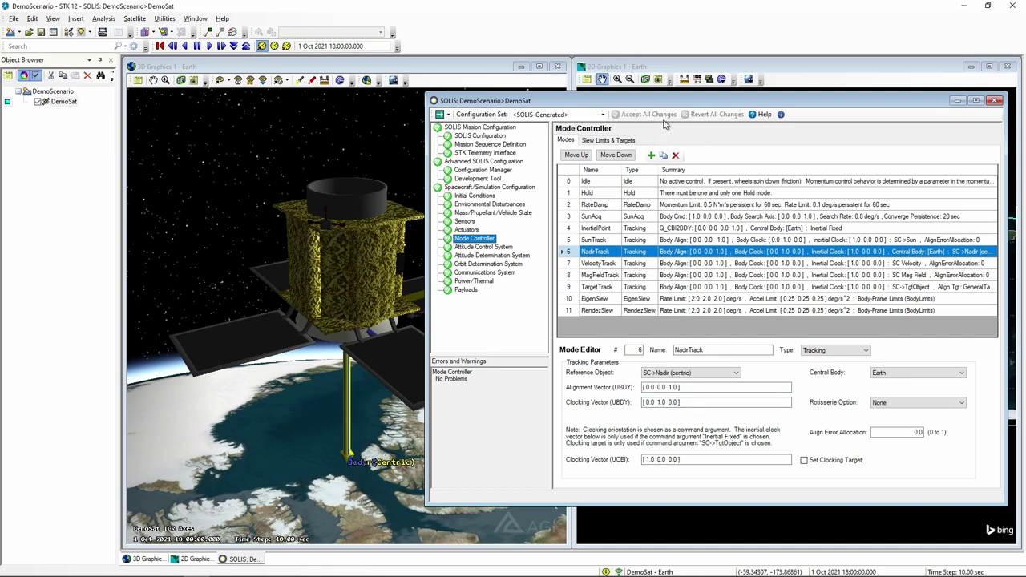
left_click_drag(659, 106, 637, 99)
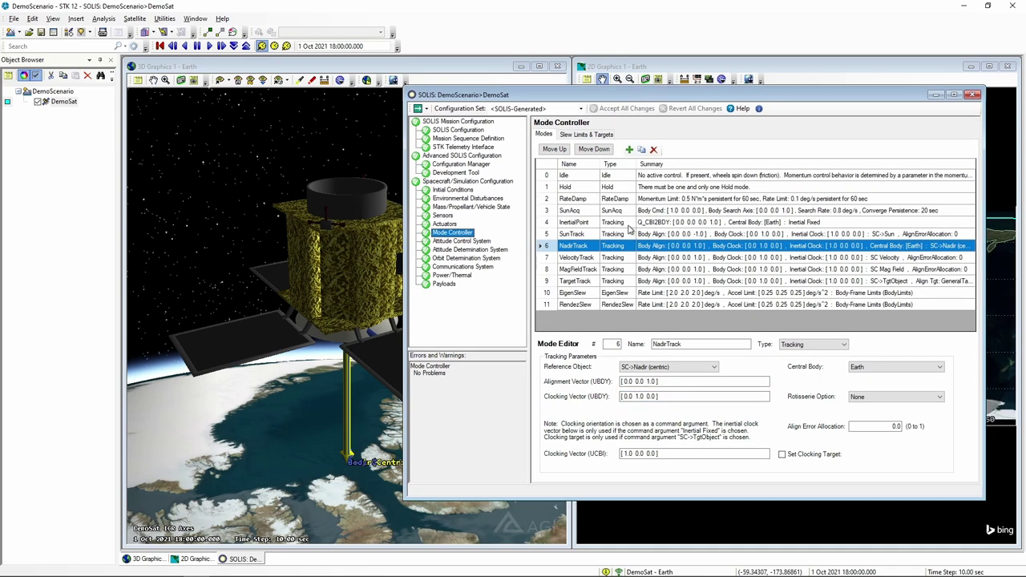
left_click_drag(547, 97, 559, 99)
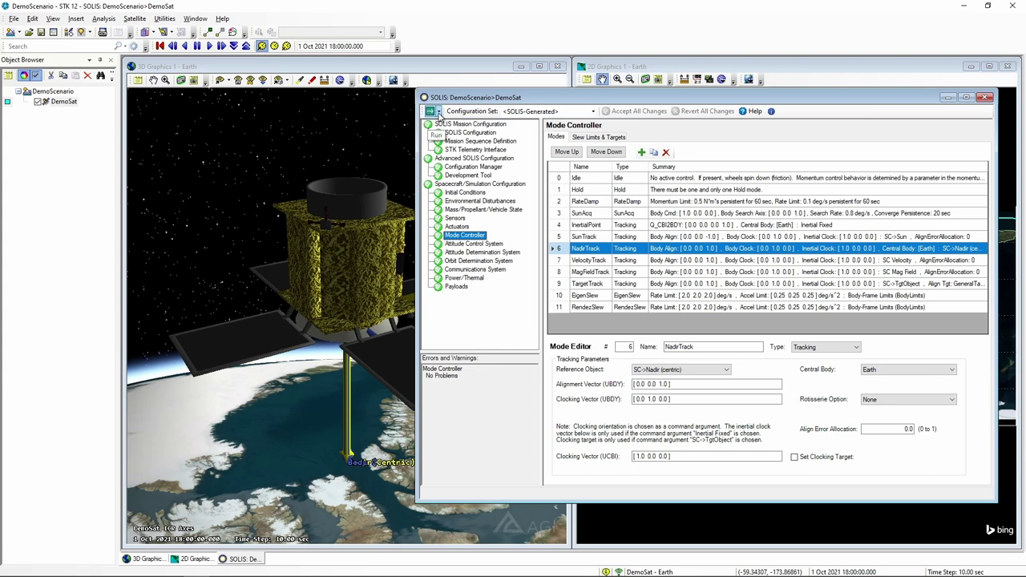
Step: Run the SOLIS simulation at a multiple of real time with a multiplier of 5
left_click(438, 112)
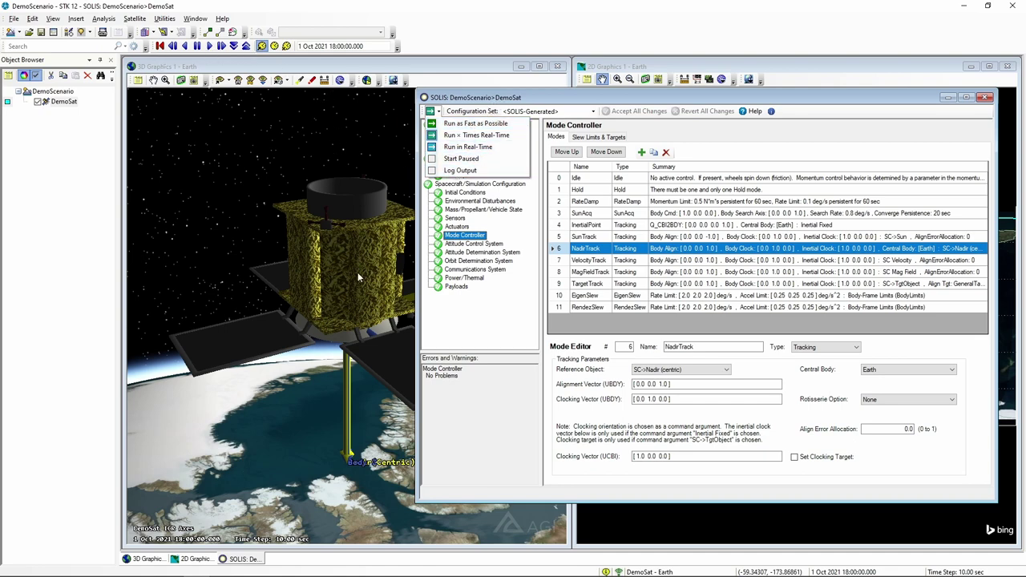
left_click(460, 138)
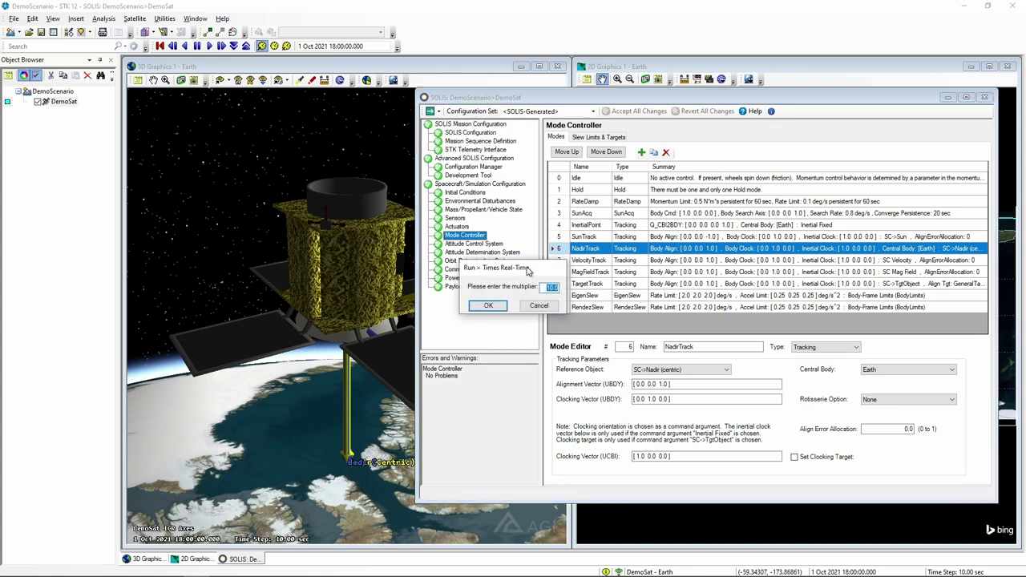
left_click_drag(527, 271, 571, 266)
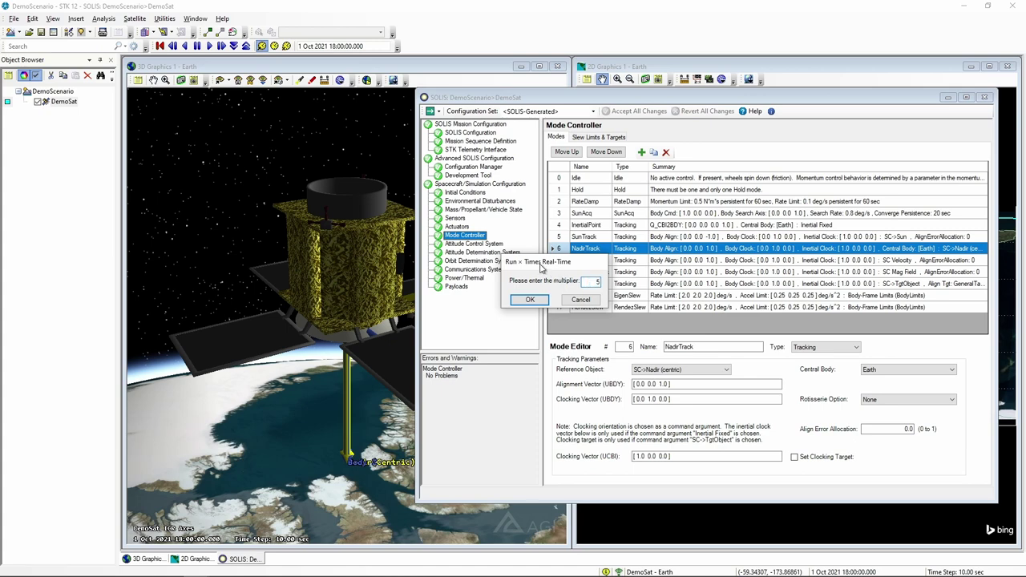
left_click_drag(541, 269, 570, 266)
left_click(561, 295)
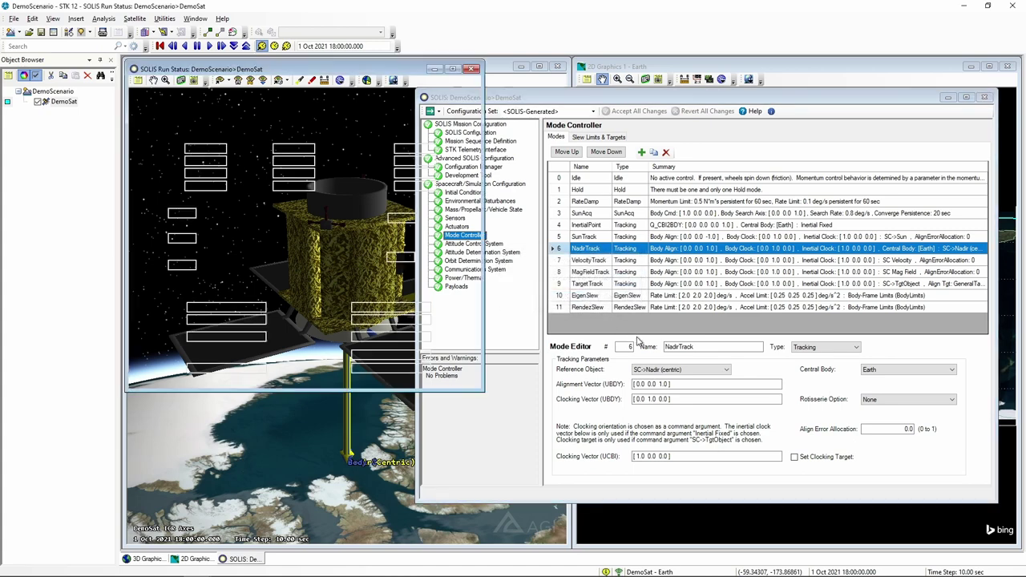
Step: Move the SOLIS Run Status window clear of the 3D view, minimize the configuration window and view the satellite from another angle
left_click_drag(373, 73, 833, 163)
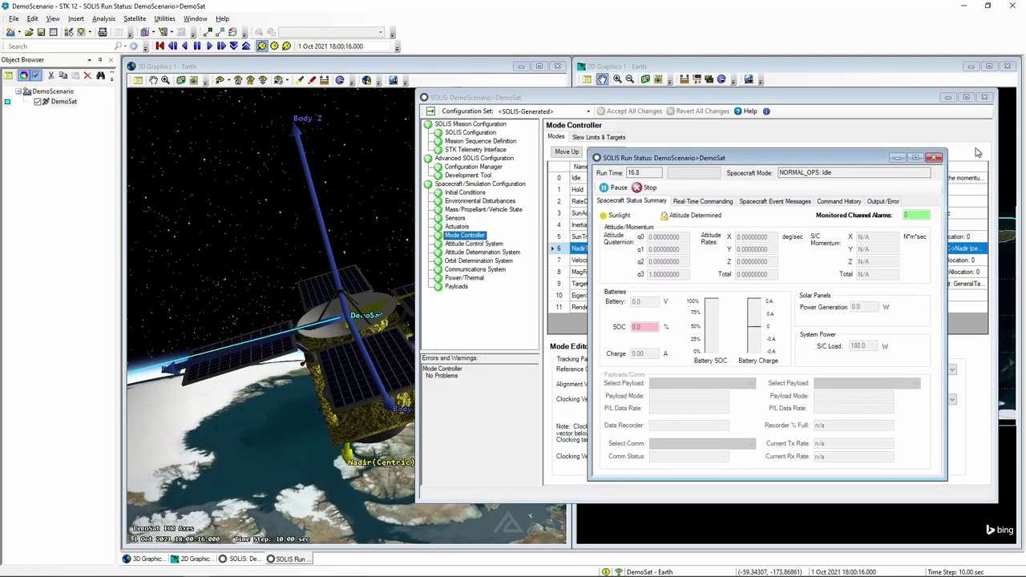
left_click(948, 97)
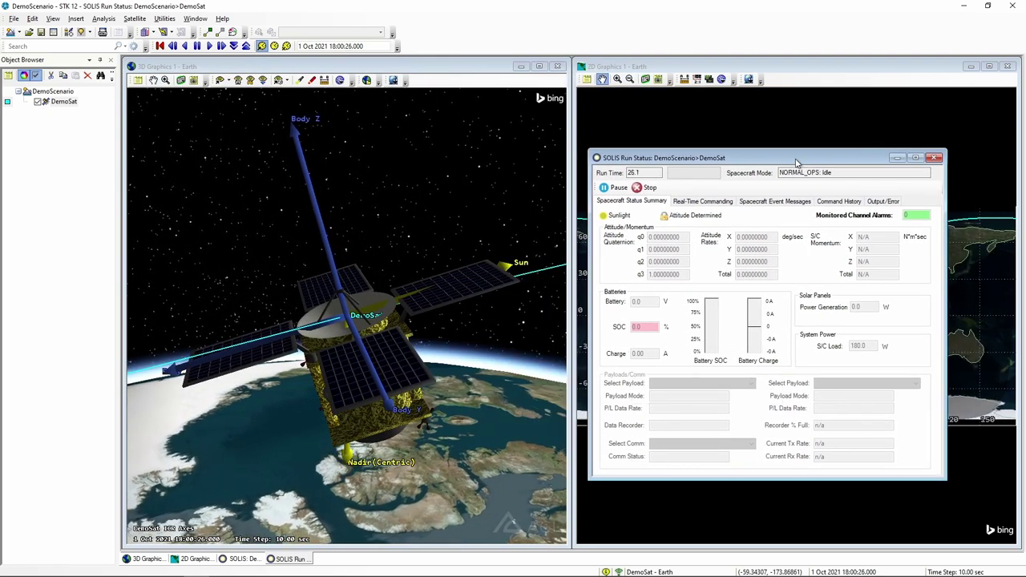
left_click_drag(796, 163, 819, 143)
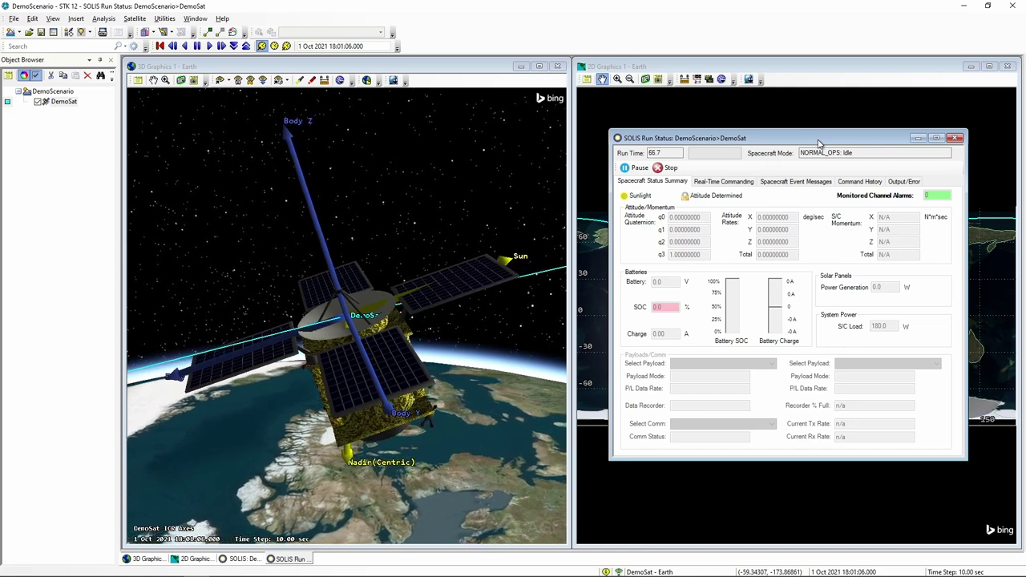
left_click_drag(819, 138, 830, 139)
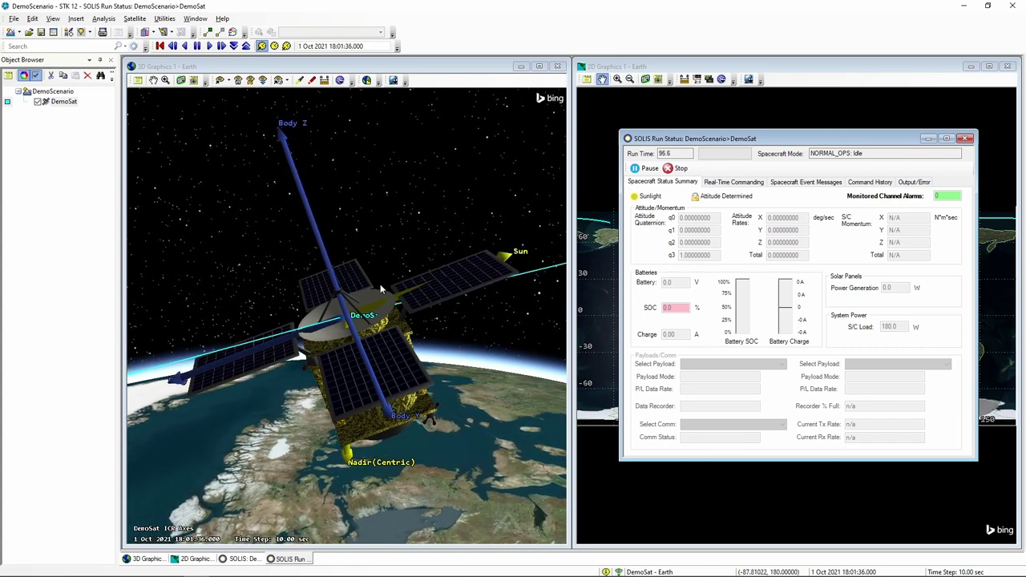
left_click_drag(375, 332, 369, 298)
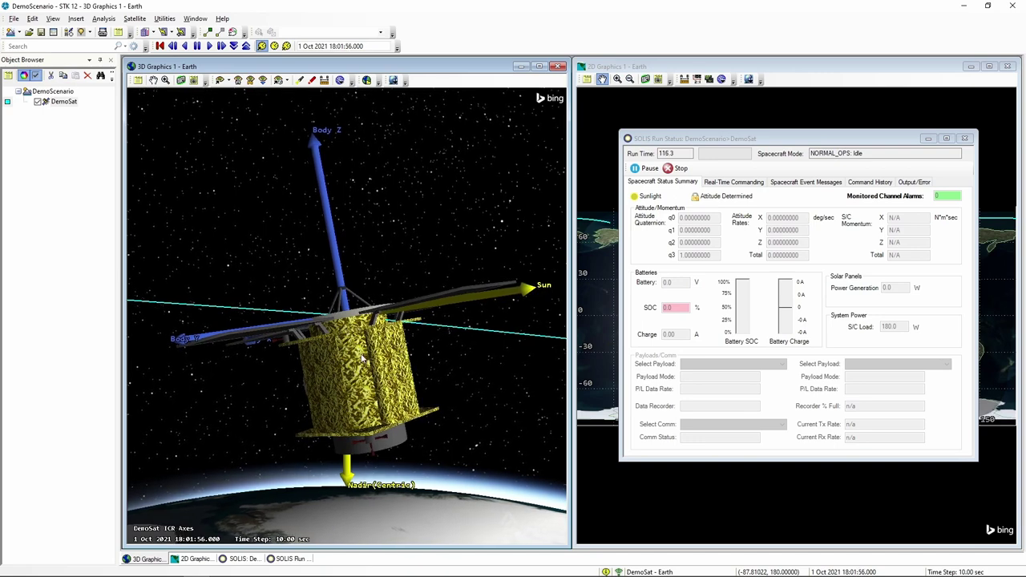
left_click_drag(362, 358, 337, 329)
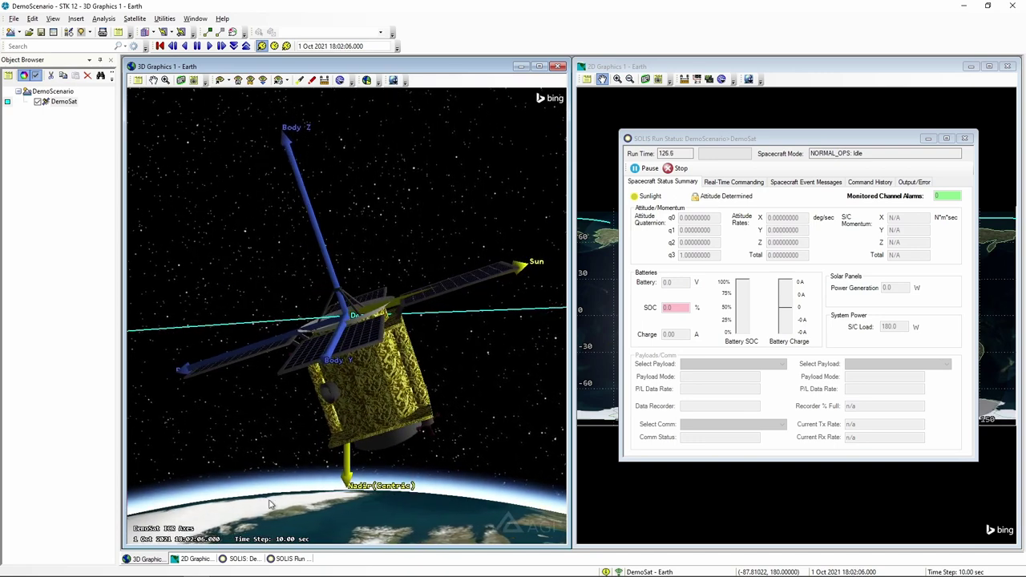
Step: Restore the SOLIS configuration window, review the Initial Conditions settings including the attitude control mode, and minimize the window again
left_click(240, 559)
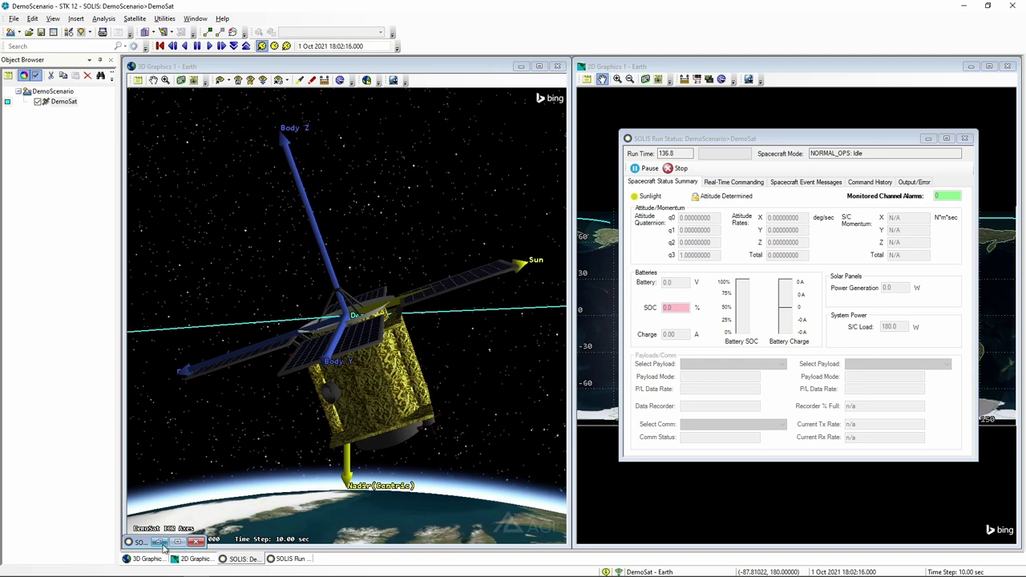
left_click(161, 543)
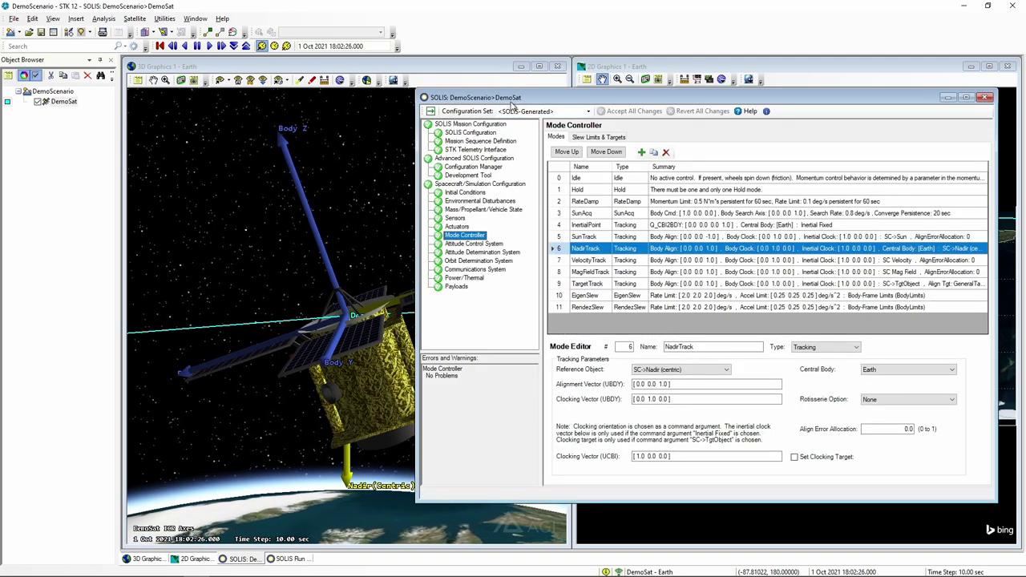
left_click_drag(513, 105, 509, 112)
left_click(477, 201)
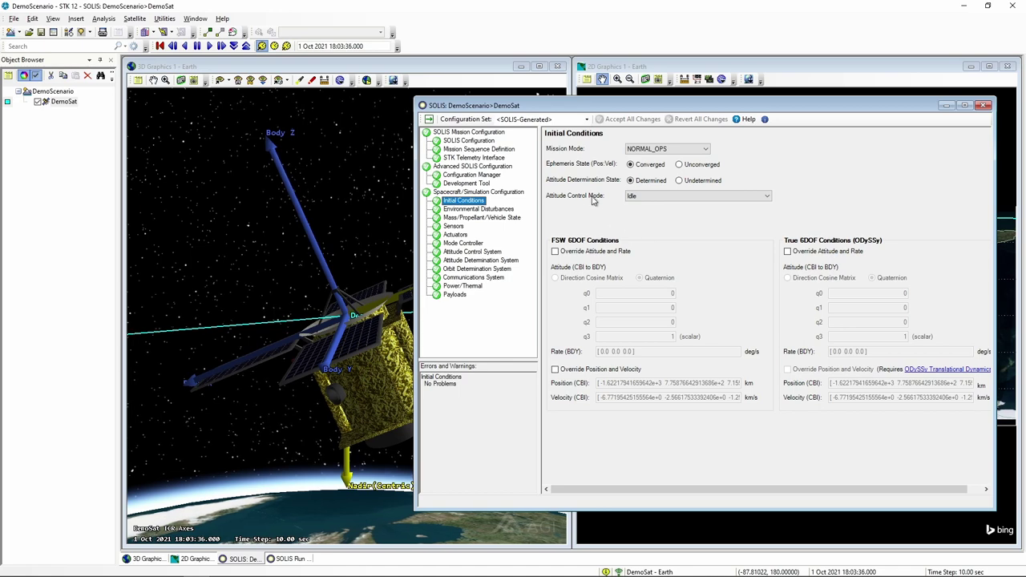
left_click_drag(688, 110, 675, 114)
left_click_drag(980, 331, 1005, 331)
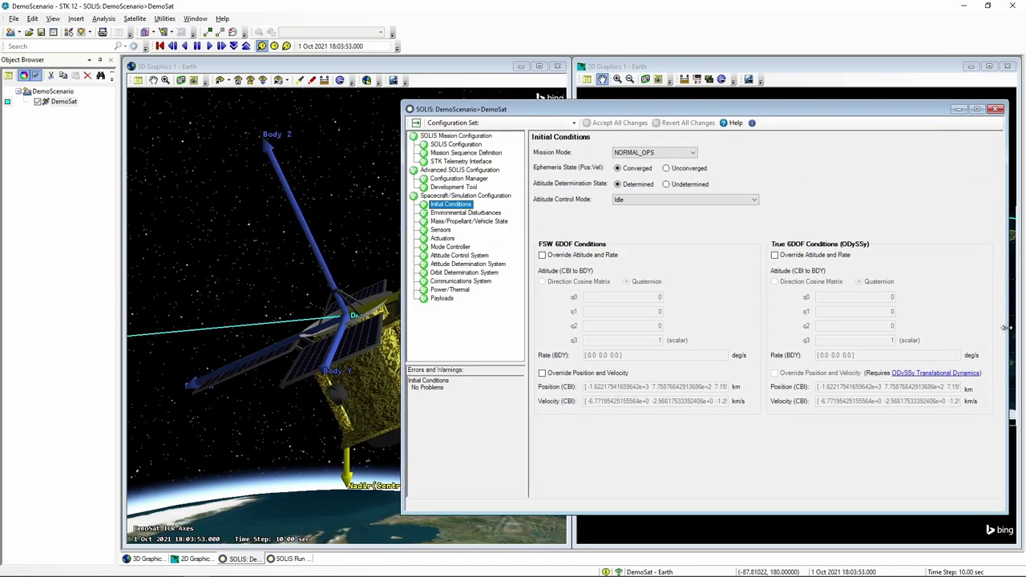
left_click_drag(798, 117, 798, 125)
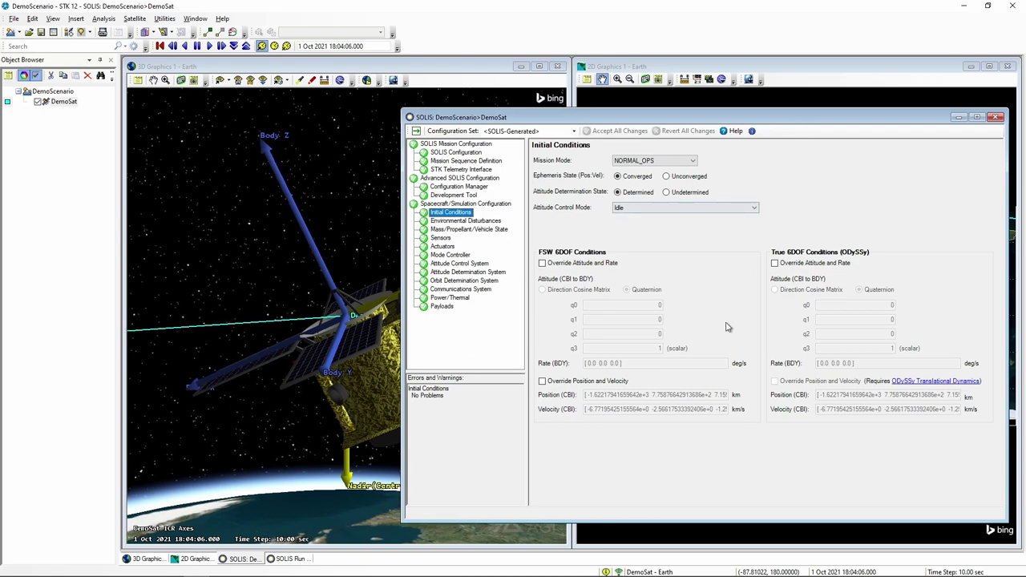
left_click(957, 118)
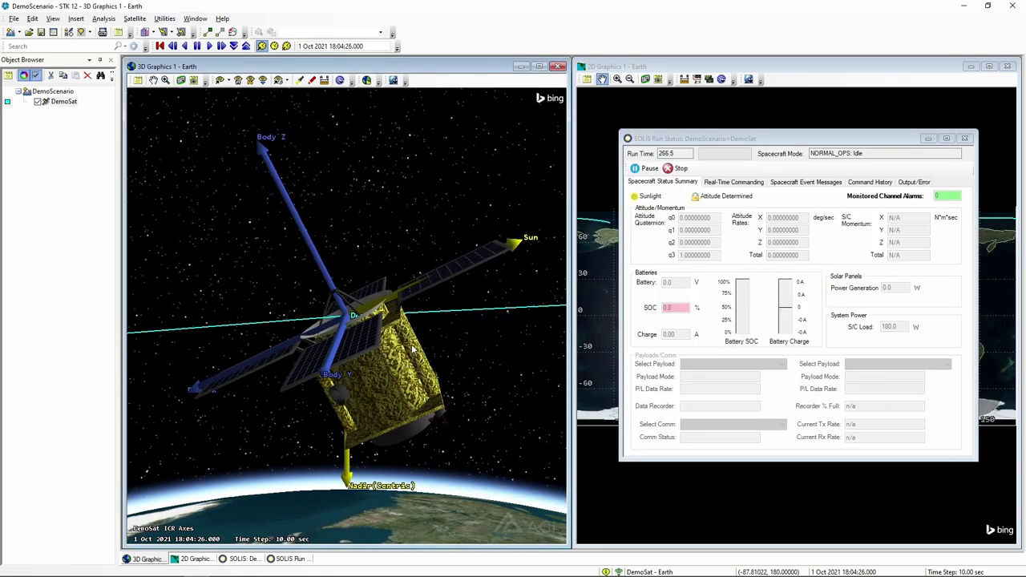
Step: Examine the satellite's attitude in the 3D view and check the Spacecraft Status Summary of the running simulation
left_click_drag(280, 294, 425, 344)
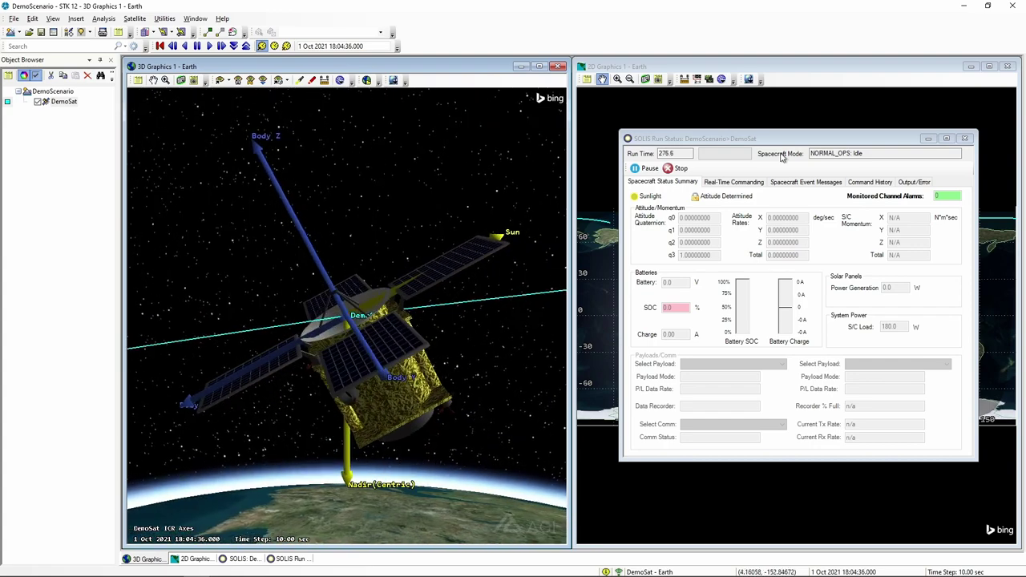
left_click_drag(787, 139, 783, 139)
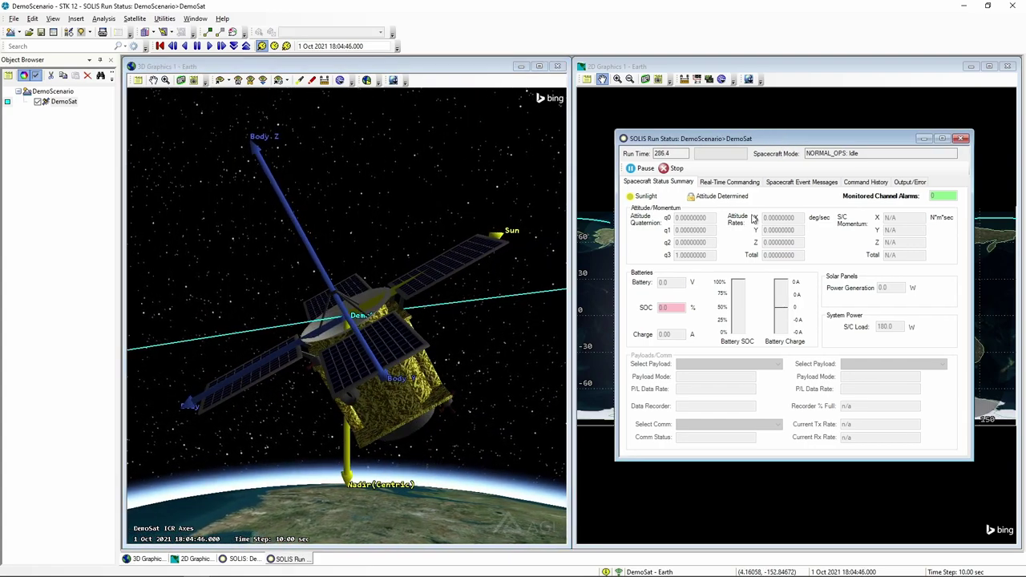
left_click_drag(715, 131, 707, 132)
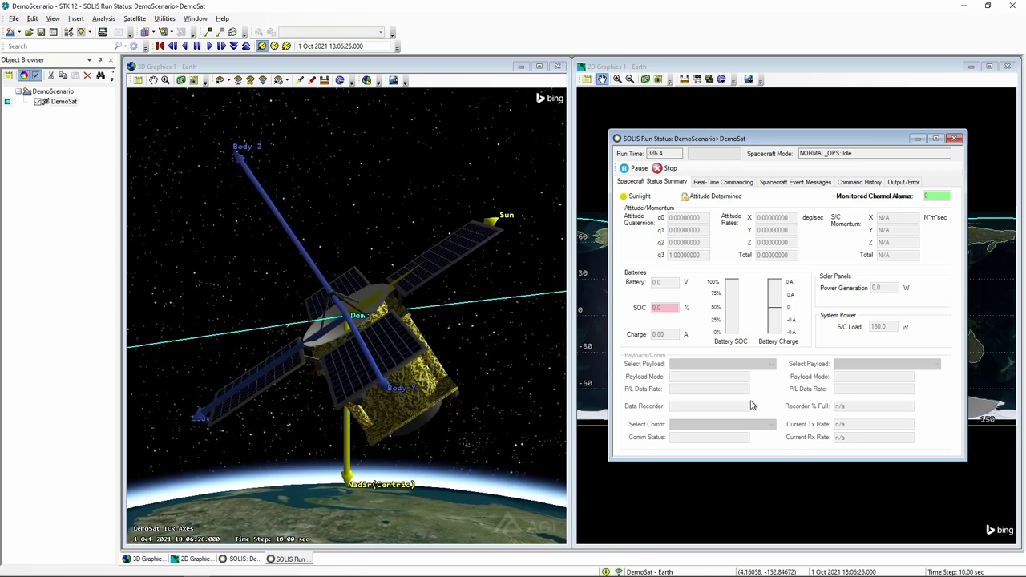
left_click_drag(782, 143, 777, 141)
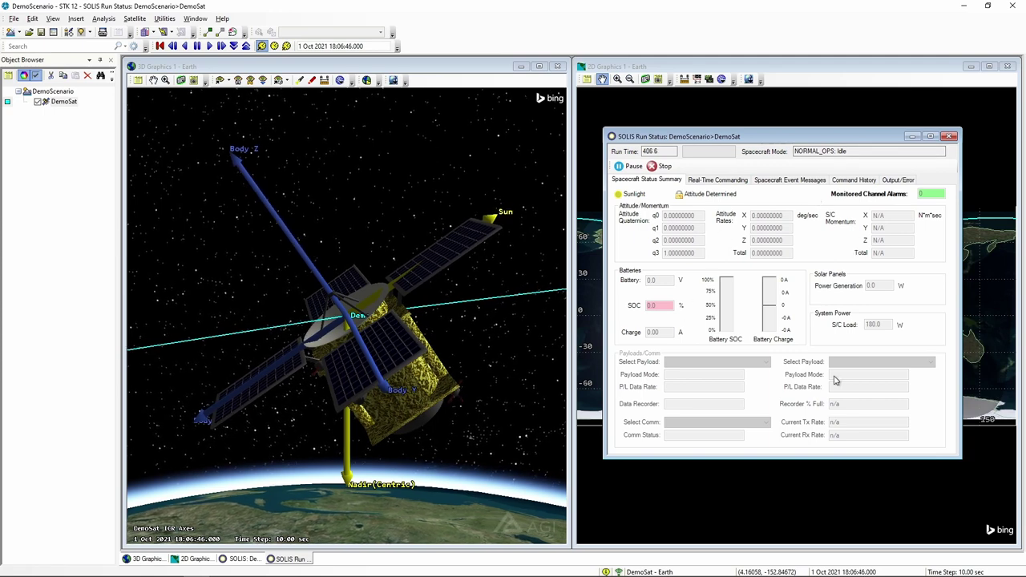
Step: Show the real-time commands in an enlarged Run Status window and select the SlewTo Tracking command under Mode Control
left_click(718, 181)
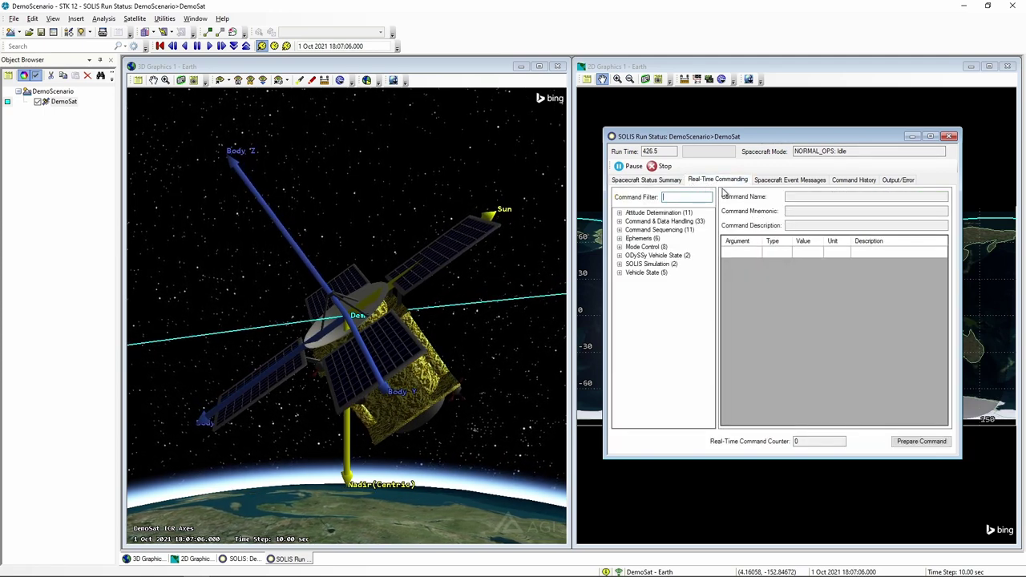
left_click_drag(709, 136, 695, 126)
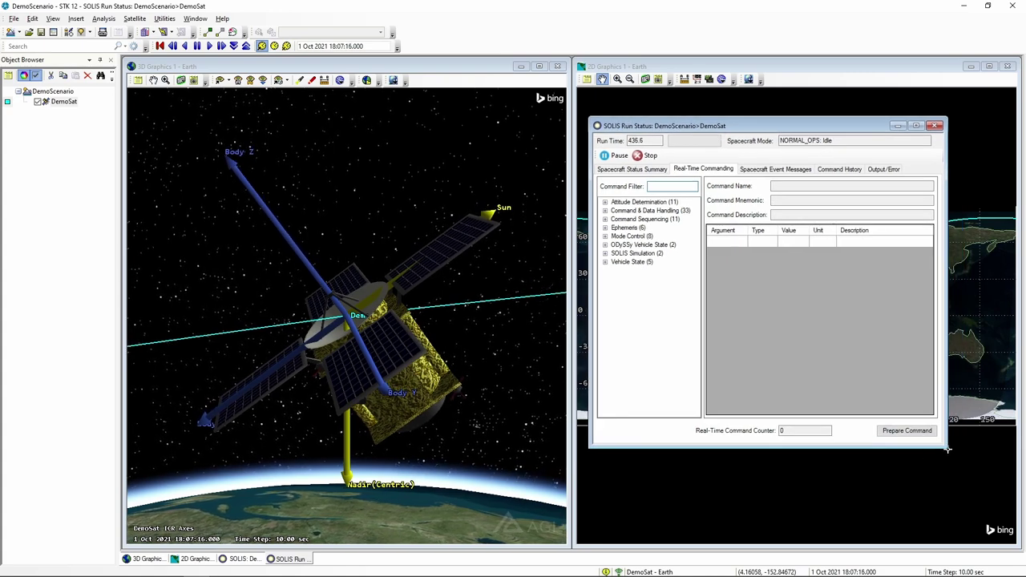
left_click_drag(947, 447, 981, 481)
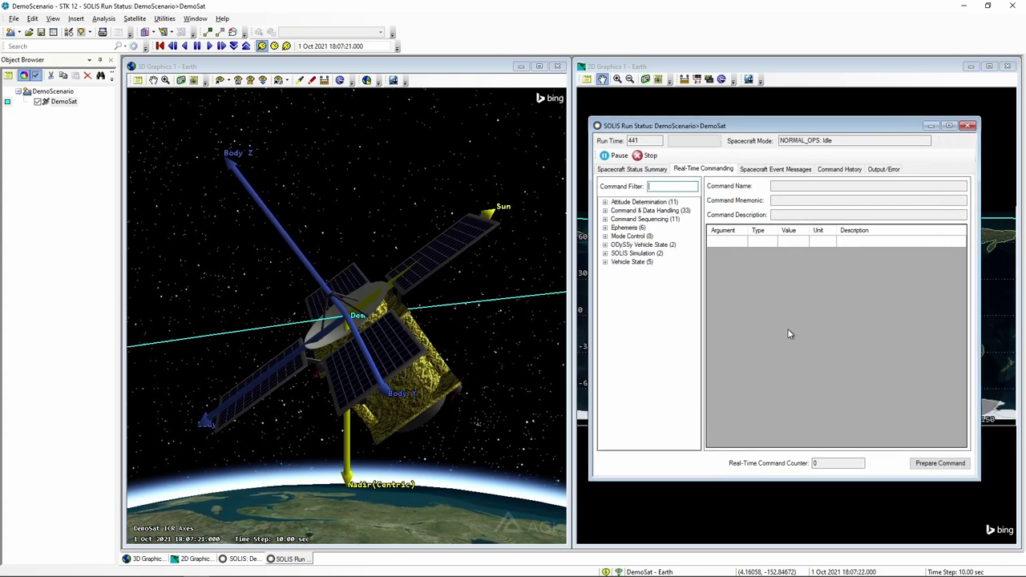
left_click(629, 237)
double_click(629, 238)
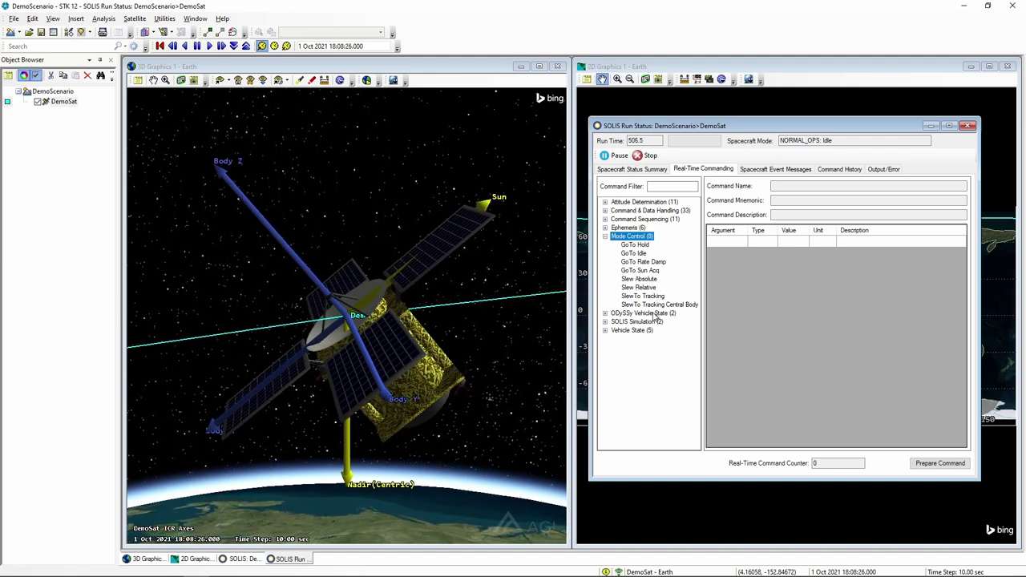
left_click(643, 297)
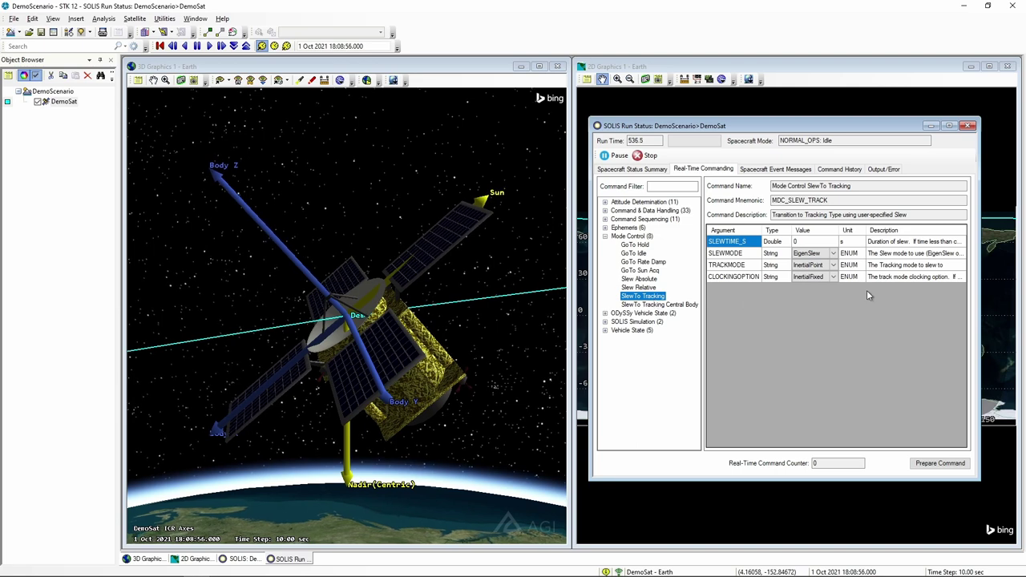
Step: Set the SlewTo Tracking command's TRACKMODE to NadirTrack, then prepare and execute the command
left_click(736, 265)
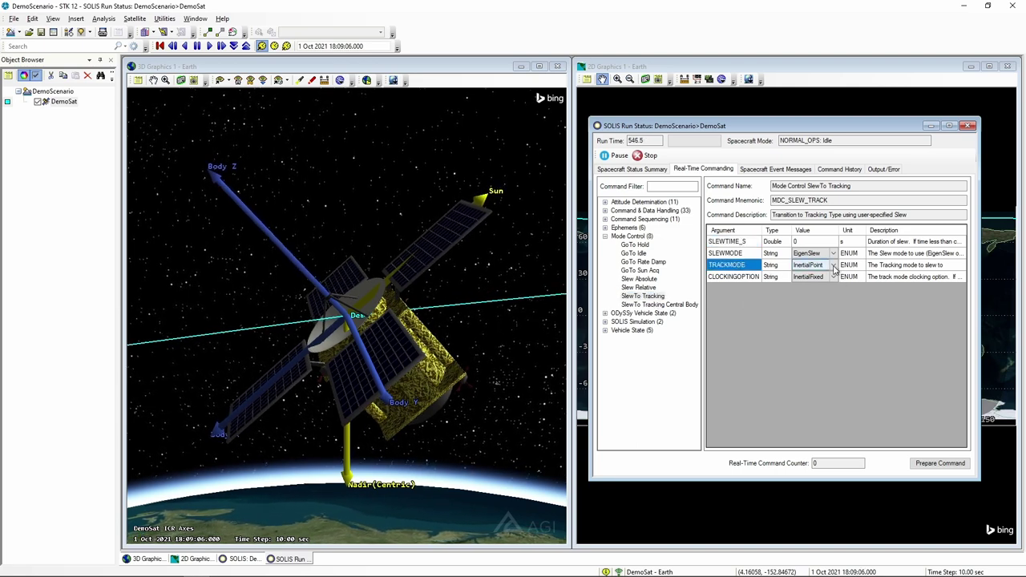
left_click(832, 267)
left_click(833, 266)
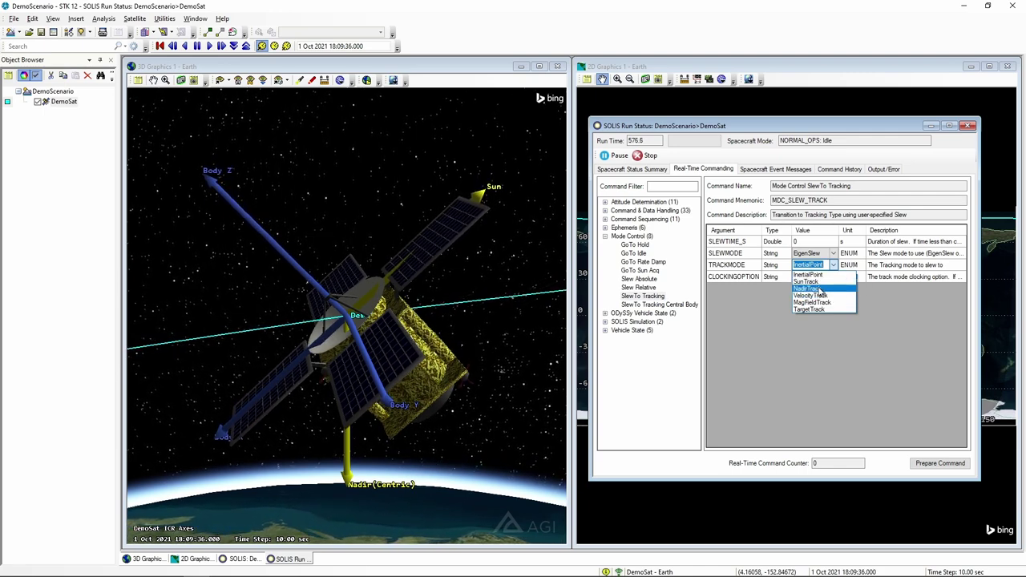
left_click(811, 288)
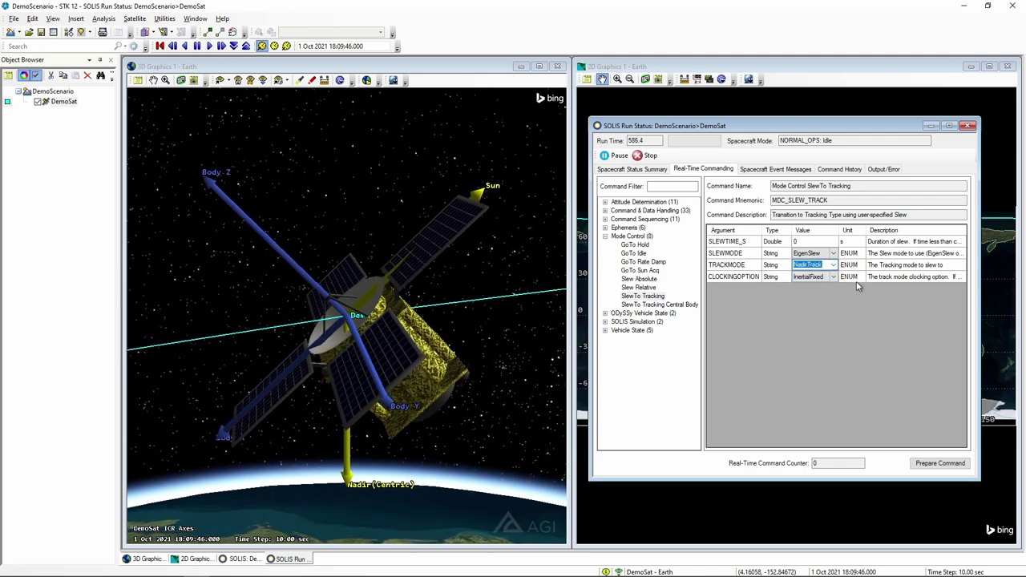
left_click(897, 278)
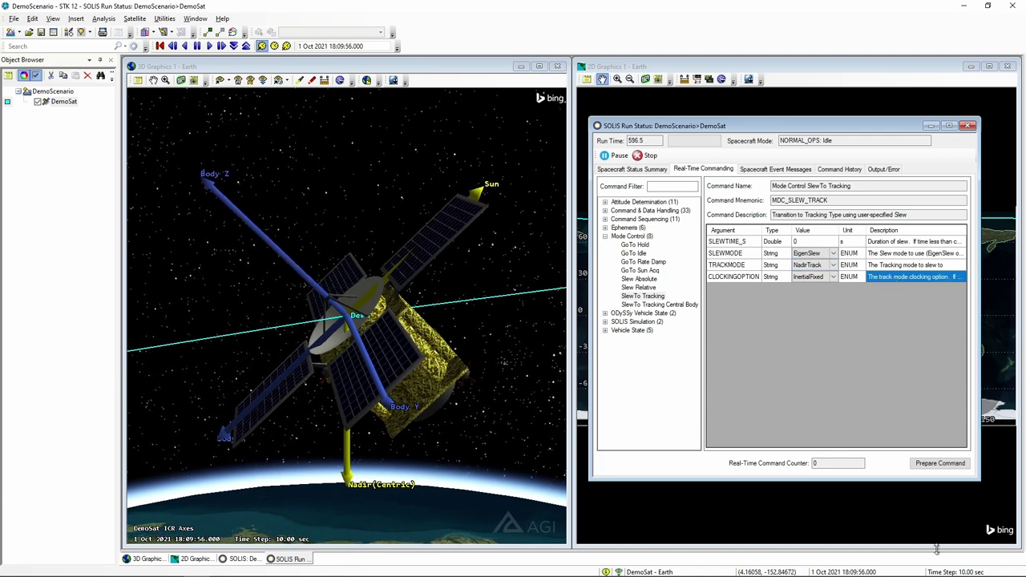
left_click(940, 465)
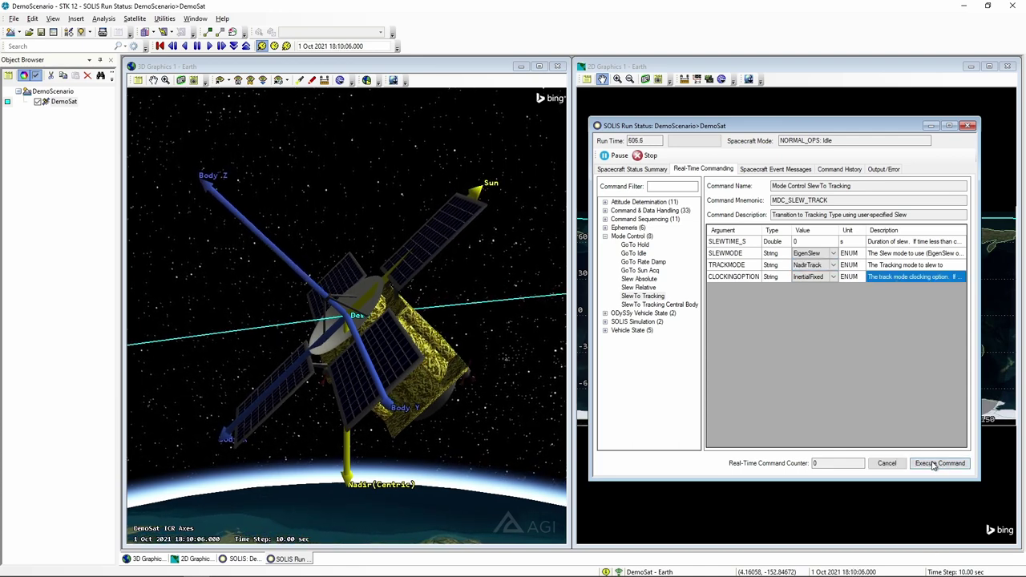
left_click(934, 465)
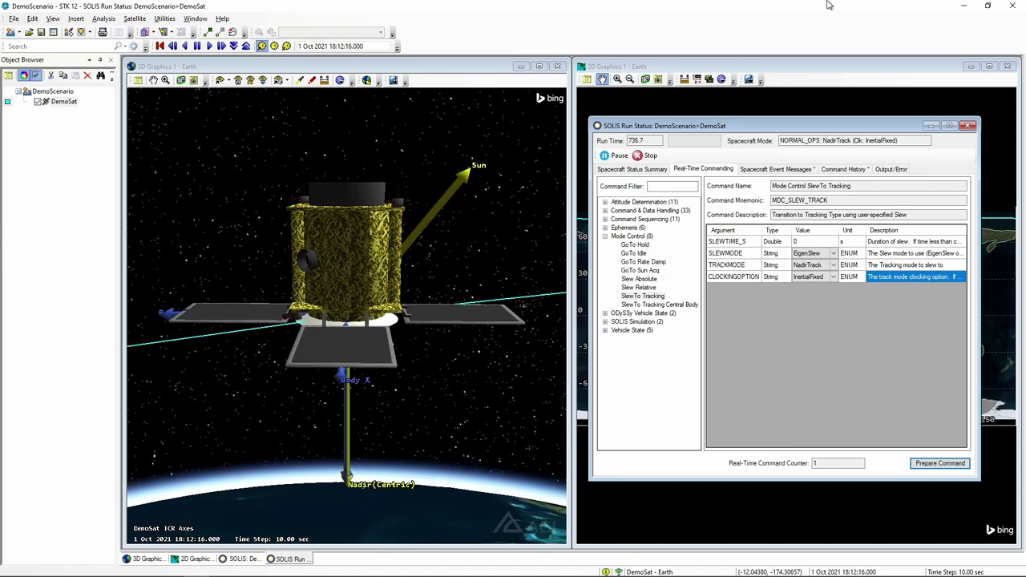
Step: View the satellite's new attitude from another angle and read the EigenSlew entry in the Spacecraft Event Messages
left_click_drag(810, 129, 819, 126)
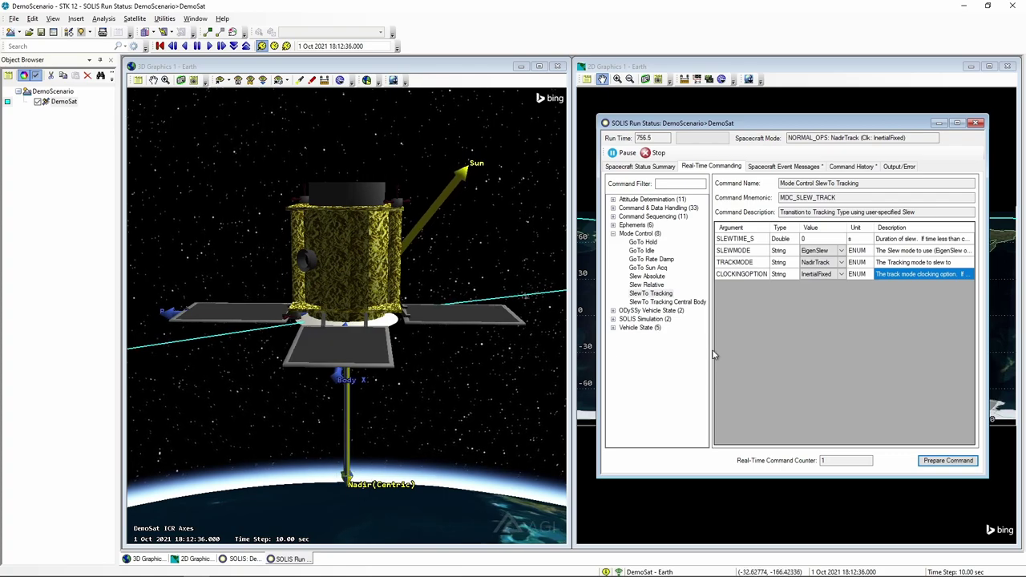
mouse_move(457, 379)
left_mouse_down()
mouse_move(355, 449)
mouse_move(443, 371)
left_mouse_up()
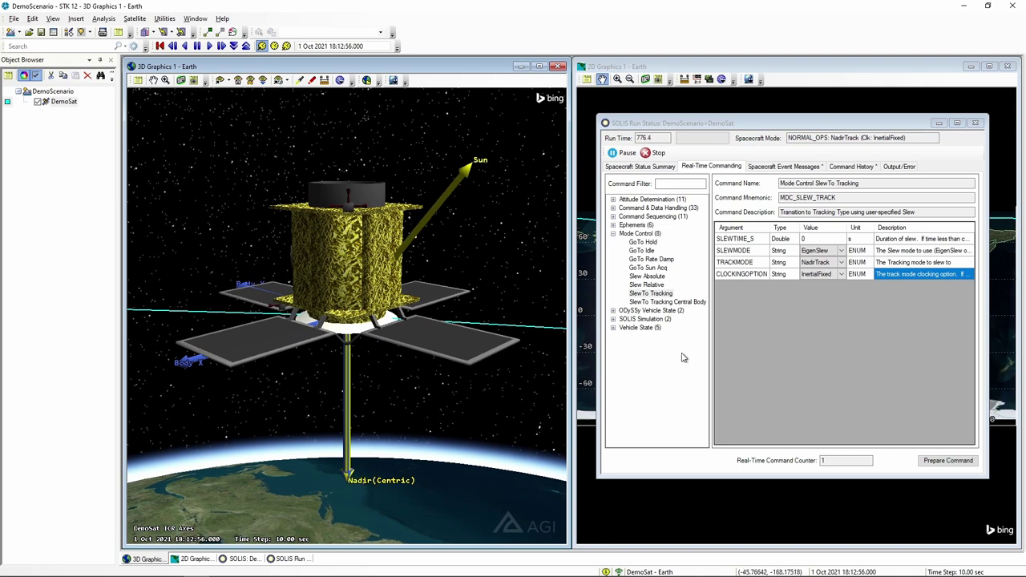
left_click(733, 240)
left_click(773, 169)
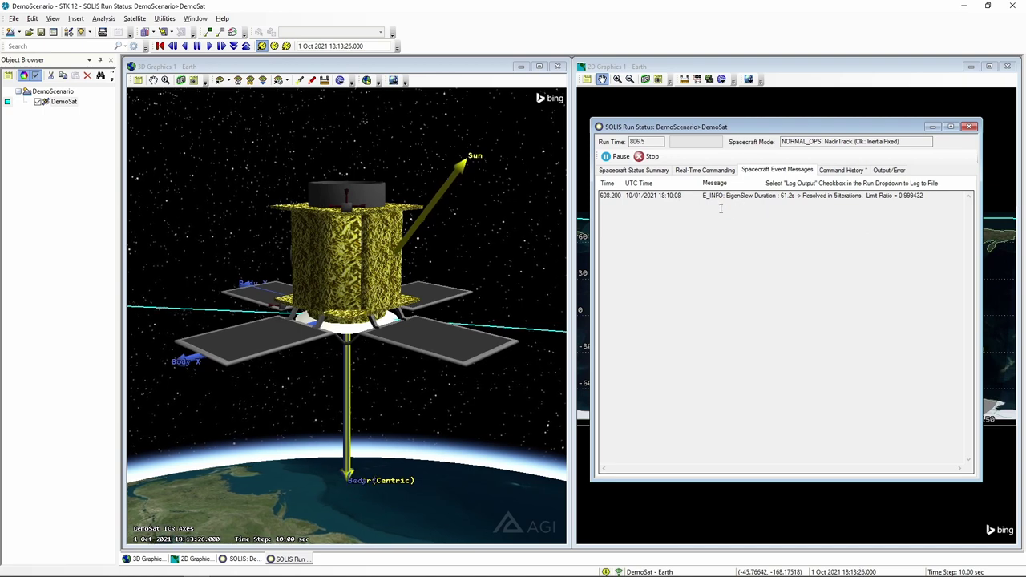
left_click_drag(703, 197, 877, 203)
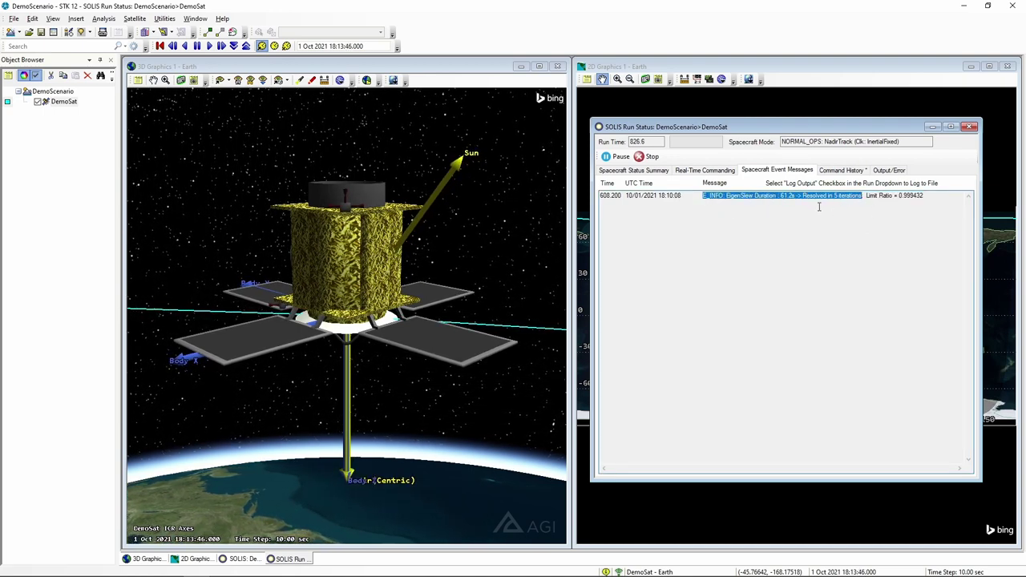
left_click_drag(927, 195, 699, 197)
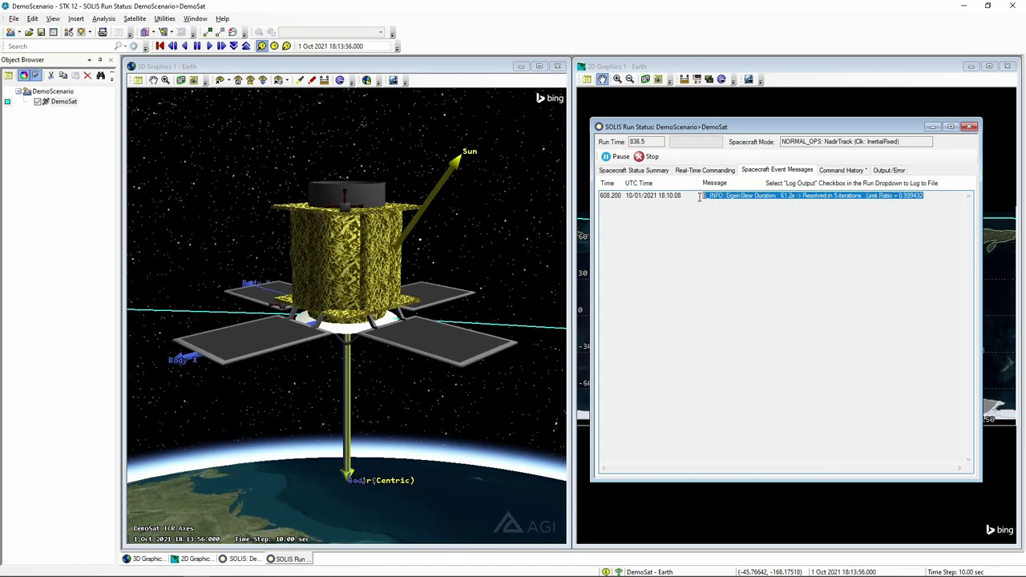
Step: Review the full MDC_SLEW_TRACK entry for the nadir slew in the Command History
left_click(847, 170)
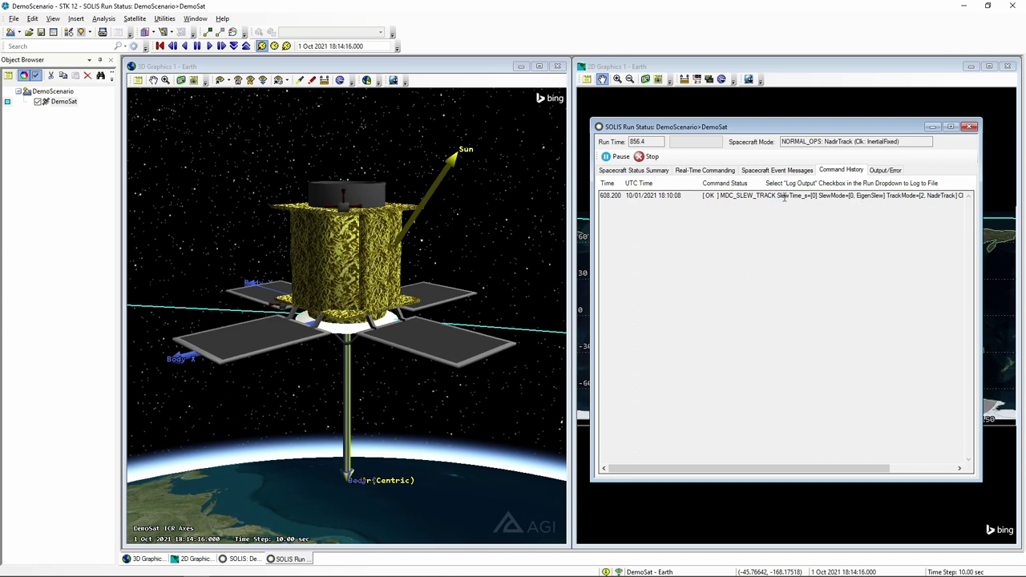
left_click_drag(785, 470, 823, 472)
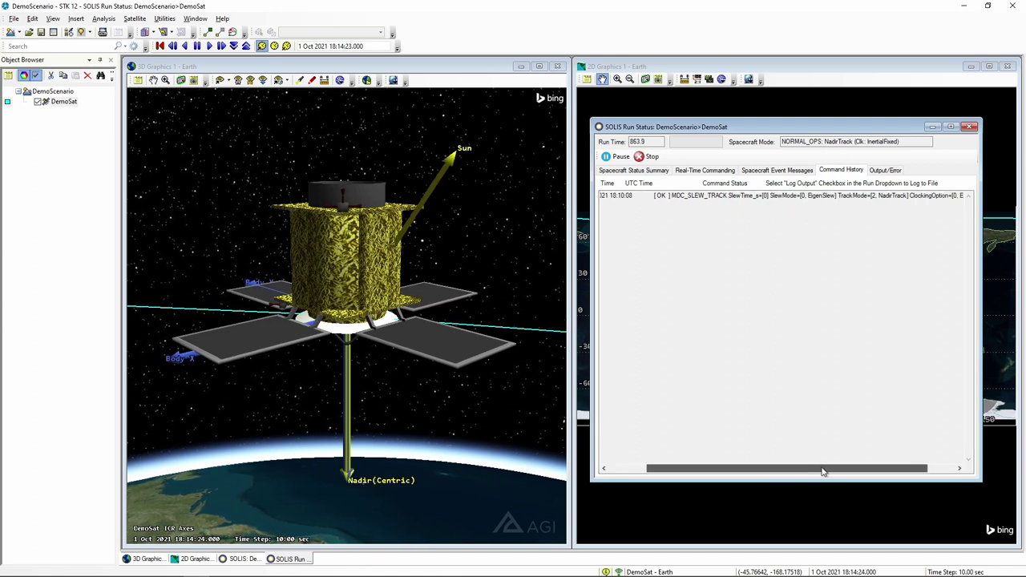
double_click(660, 195)
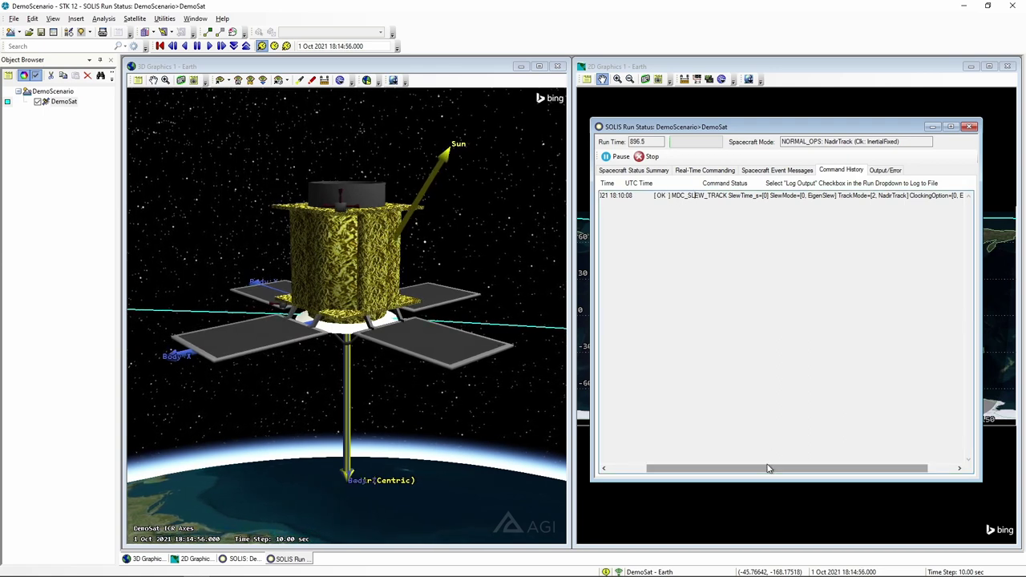
left_click_drag(745, 470, 705, 471)
Step: Change the SlewTo Tracking command's TRACKMODE to SunTrack, then prepare and execute the command
left_click(704, 170)
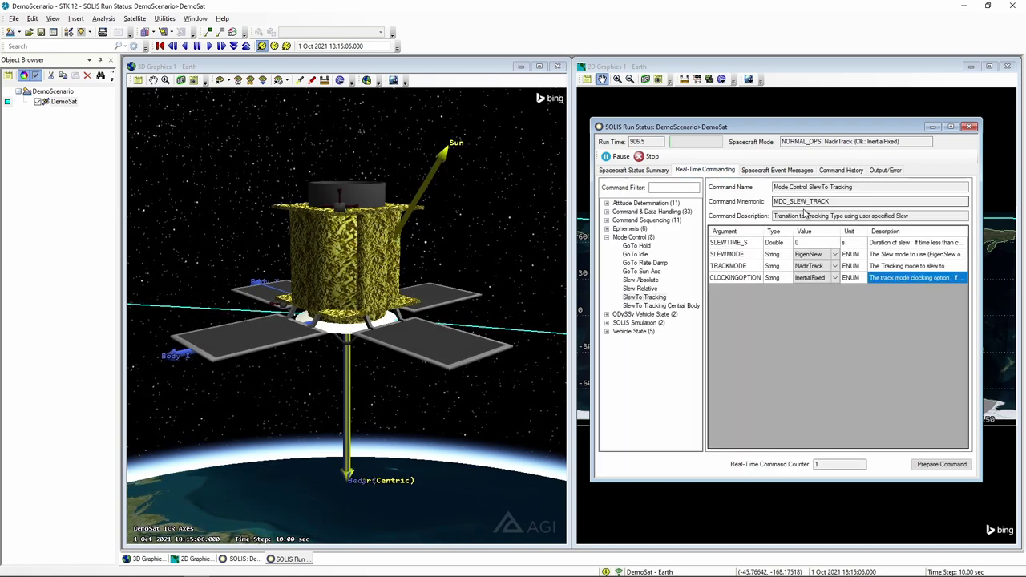
left_click(835, 267)
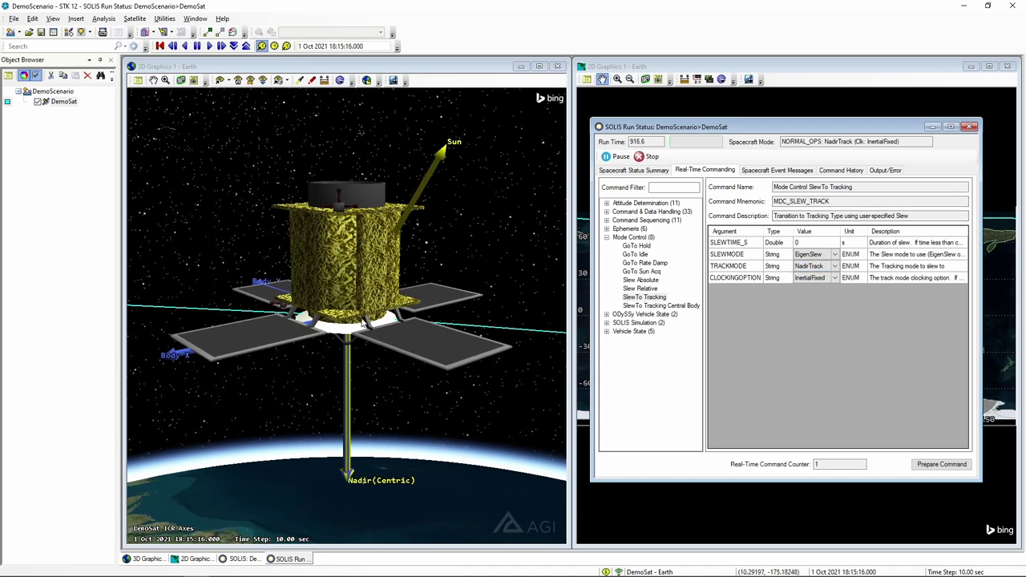
left_click(835, 267)
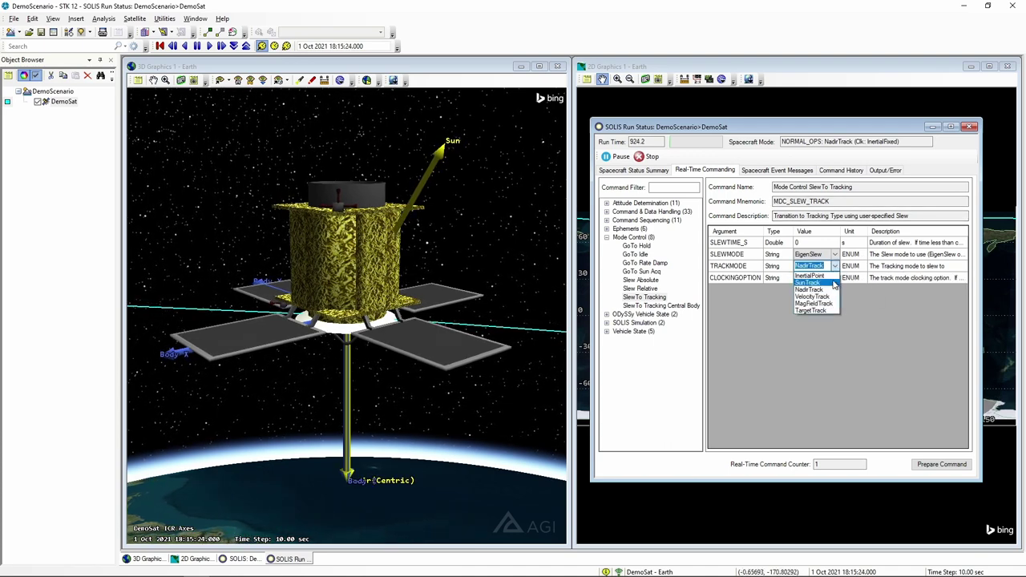
left_click(826, 286)
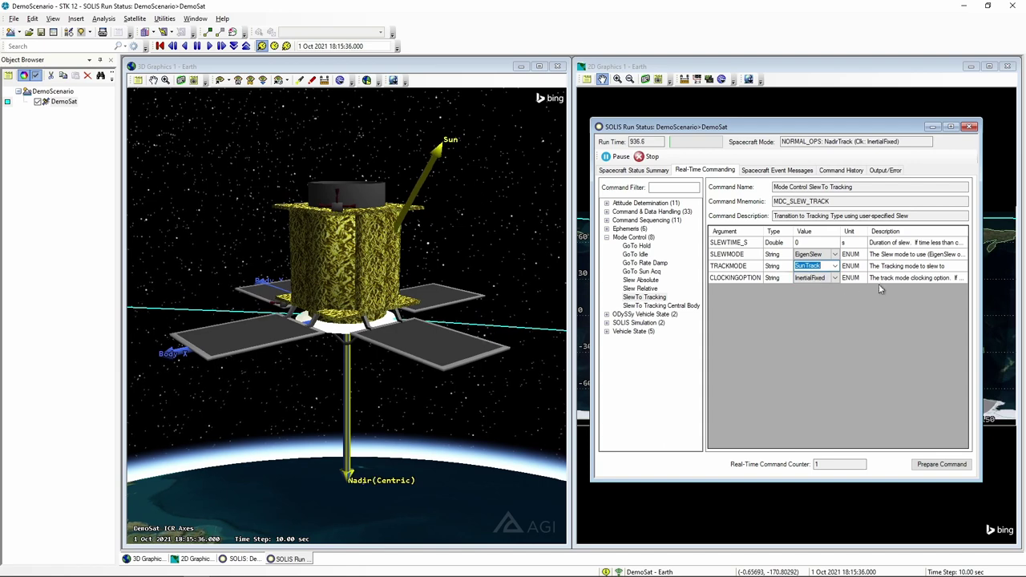
left_click(925, 468)
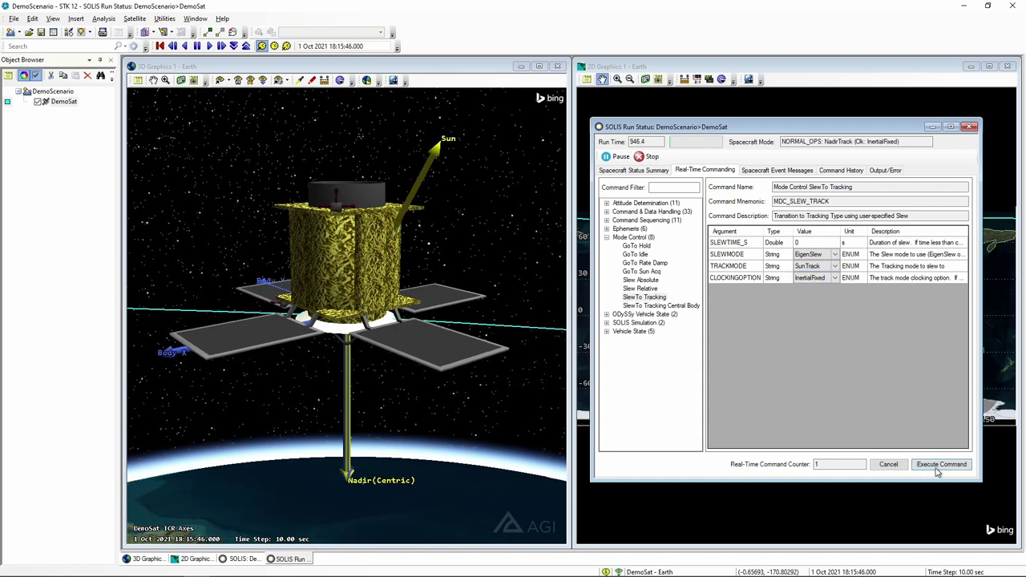
left_click(939, 466)
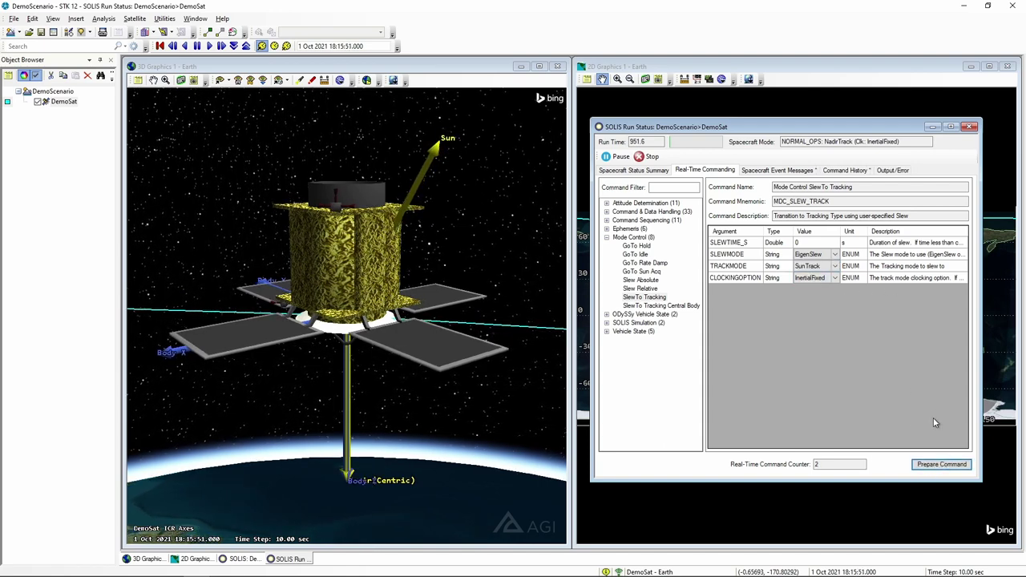
Step: Check the SunTrack command's entry and its arguments in the Command History
left_click(840, 171)
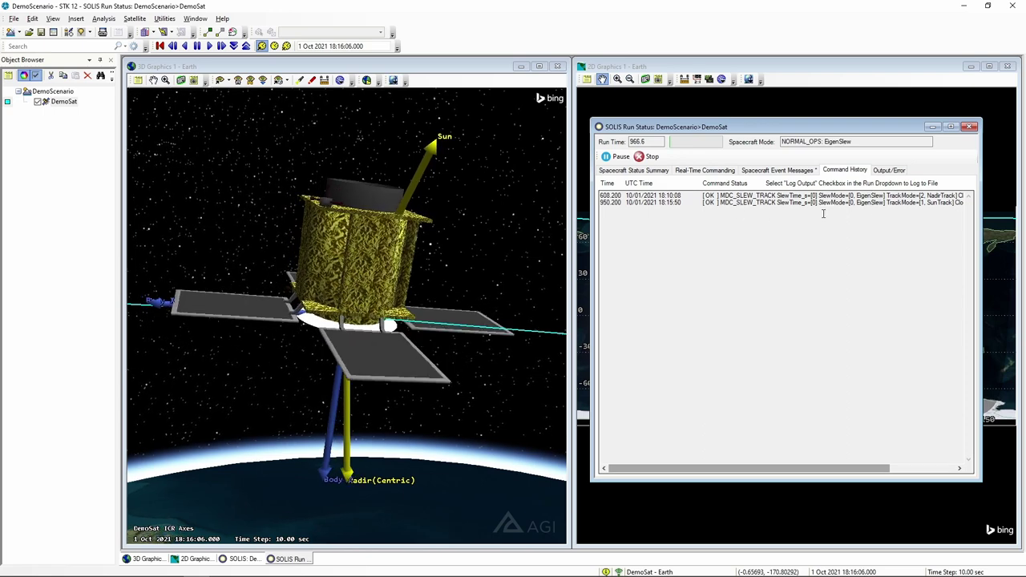
left_click_drag(813, 469, 822, 471)
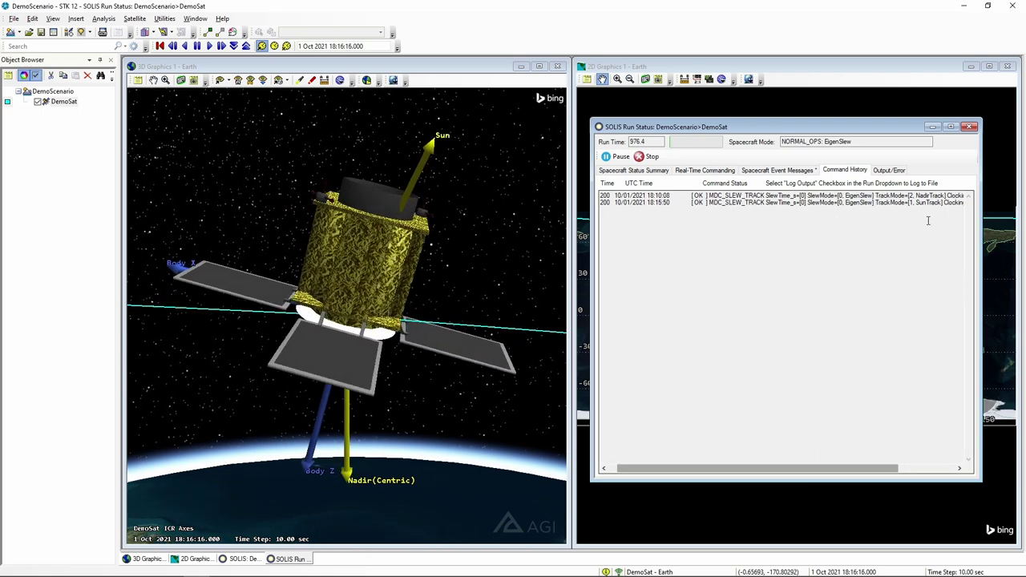
left_click_drag(962, 202, 694, 202)
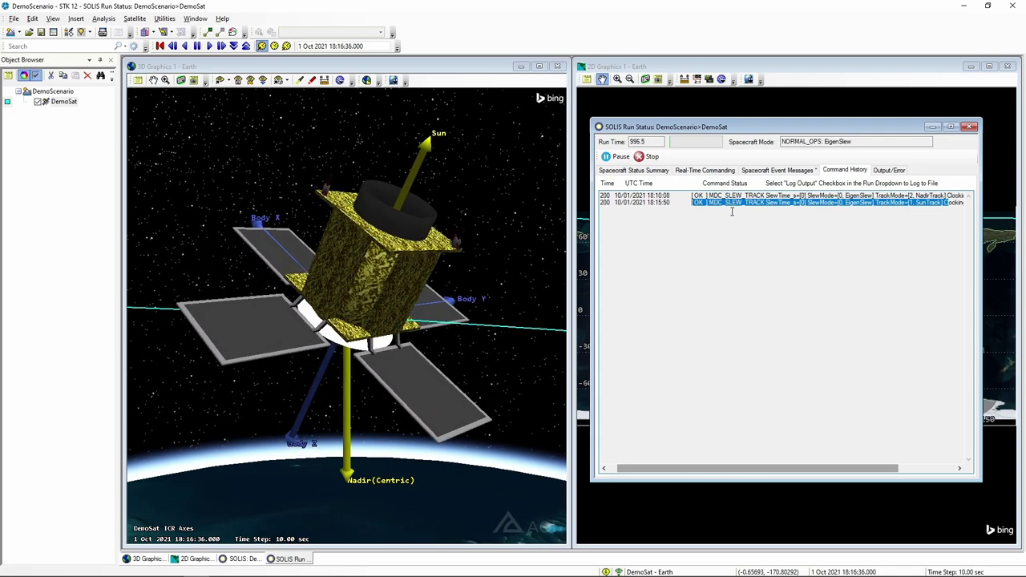
left_click_drag(759, 469, 750, 469)
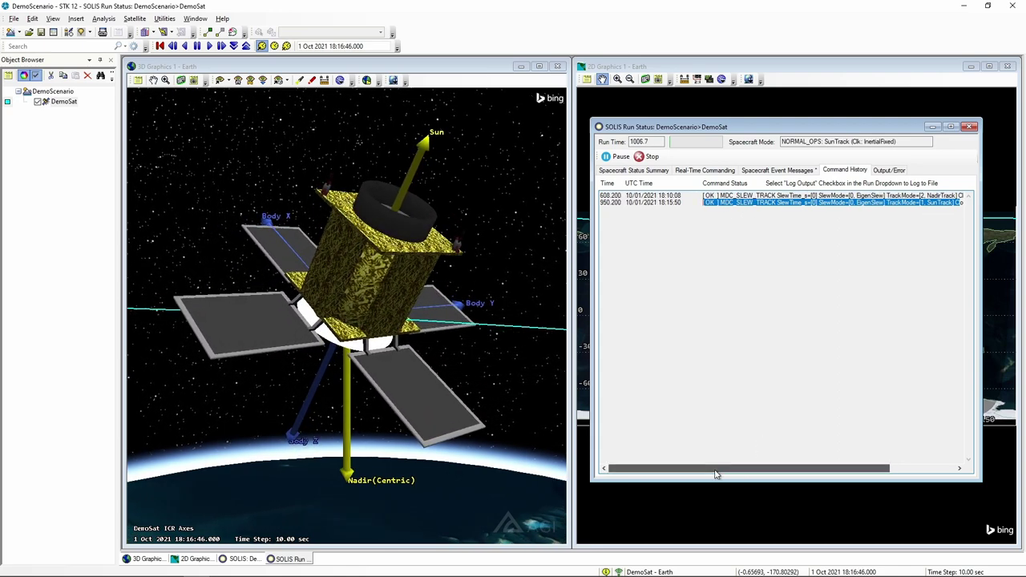
left_click(751, 210)
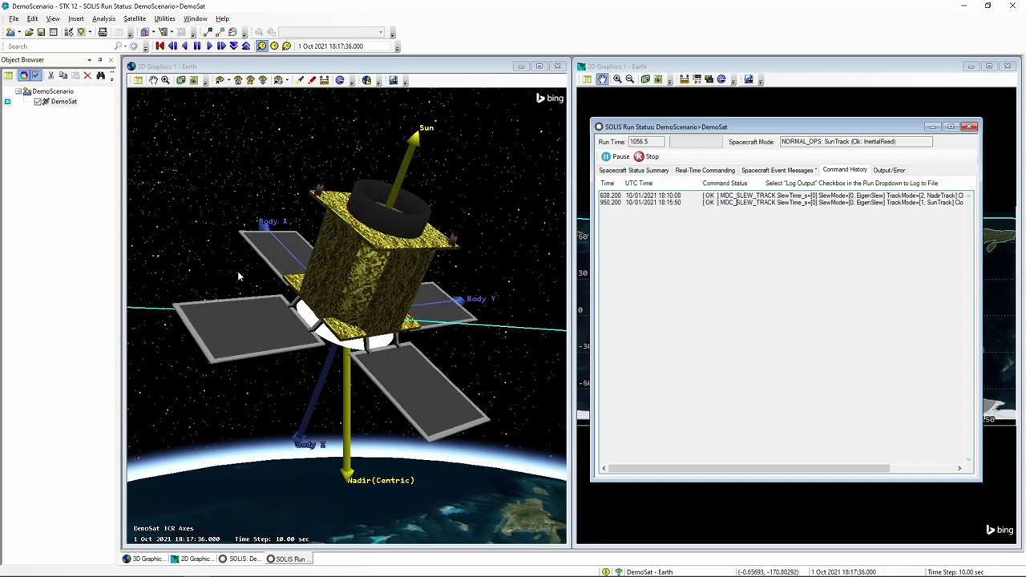
Step: Examine the sun-tracking satellite from other angles and check its attitude data in the Spacecraft Status Summary
left_click_drag(437, 279, 391, 287)
left_click_drag(682, 125, 673, 125)
left_click(746, 170)
left_click(624, 170)
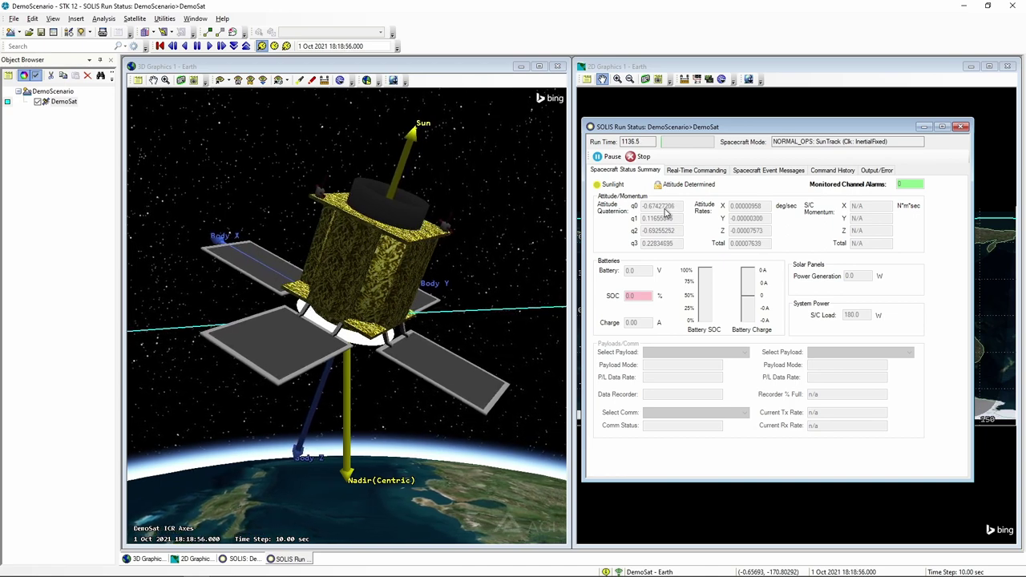
left_click_drag(720, 128, 730, 133)
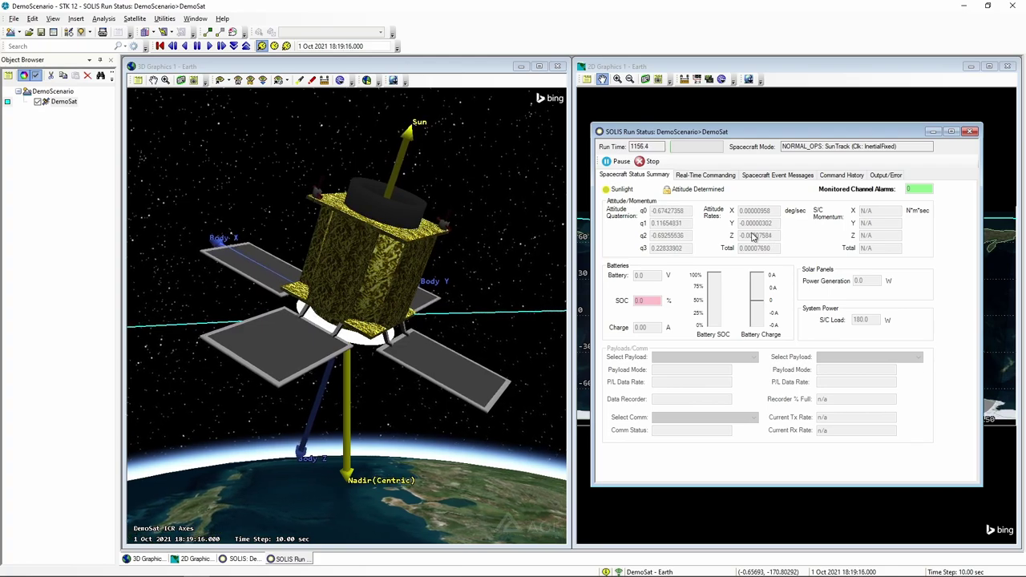
left_click(448, 287)
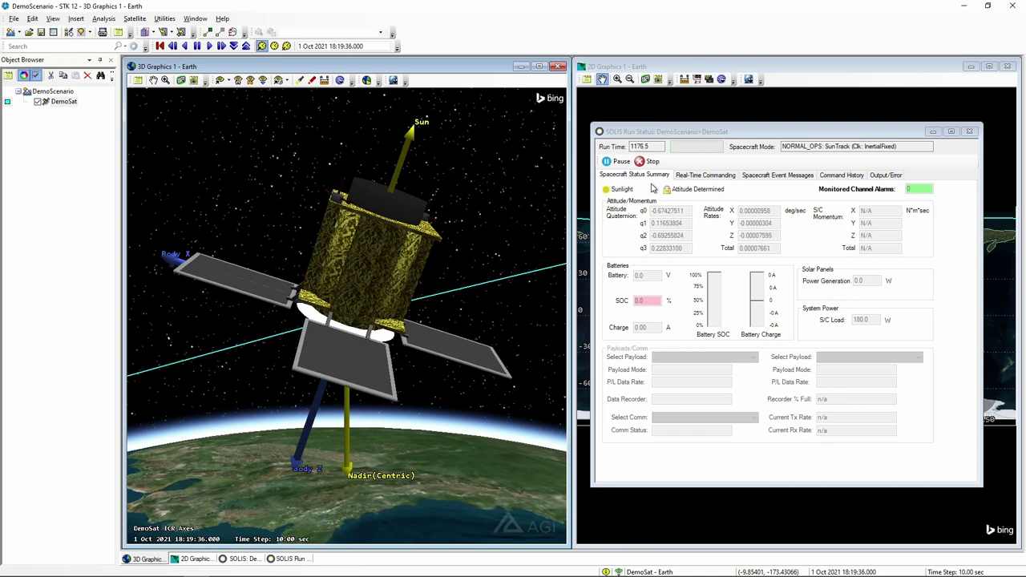
left_click_drag(725, 131, 728, 141)
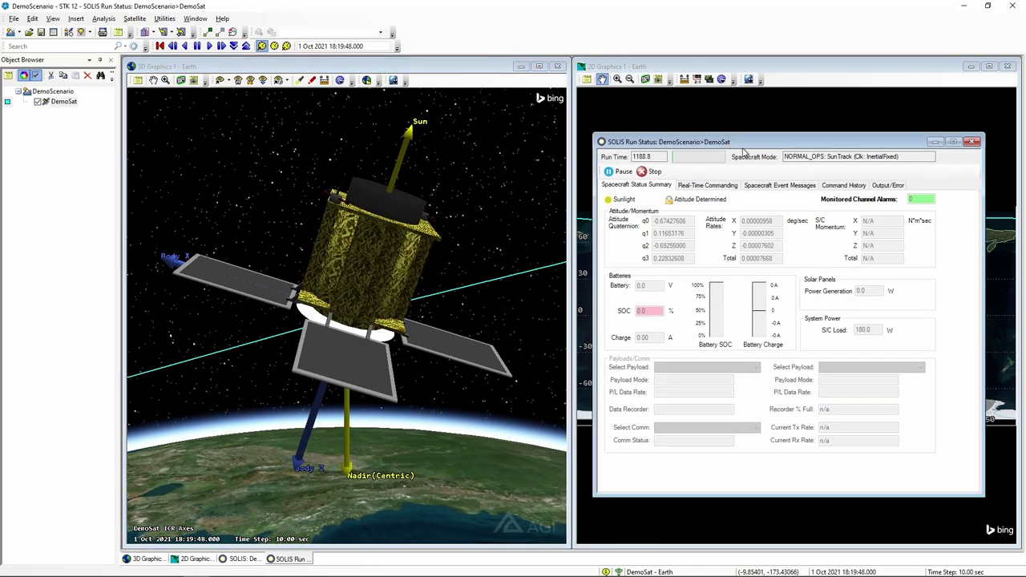
Step: Restore the SOLIS configuration window, show its STK Telemetry Interface settings, dismiss the running-simulation notice and move the window off Run Status
left_click(240, 559)
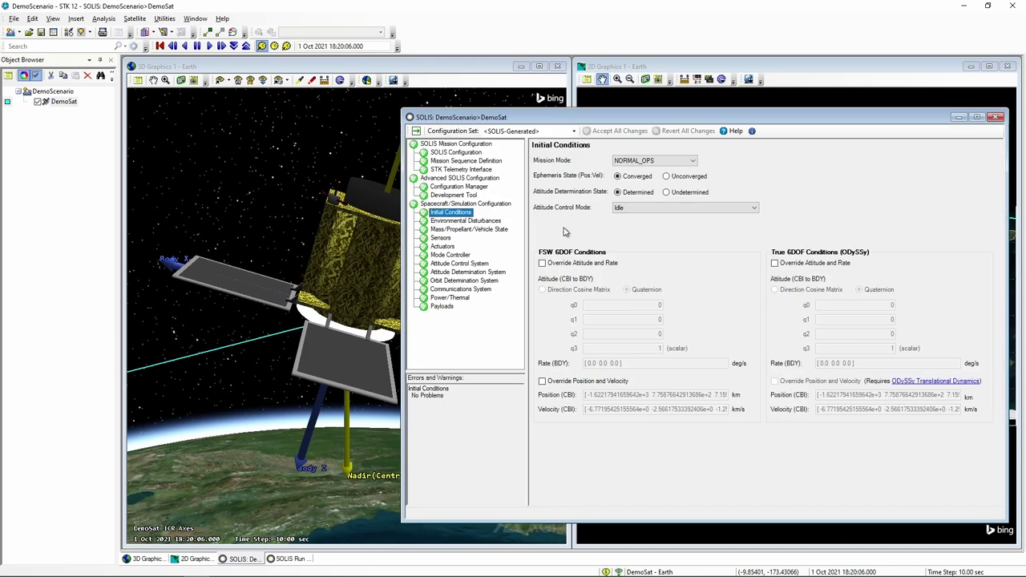
left_click(465, 174)
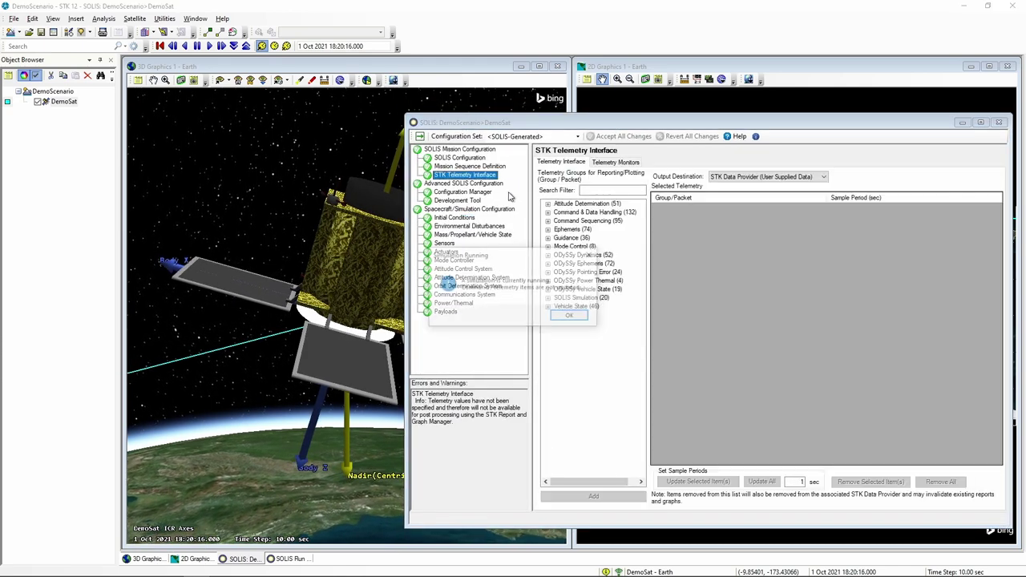
left_click(569, 315)
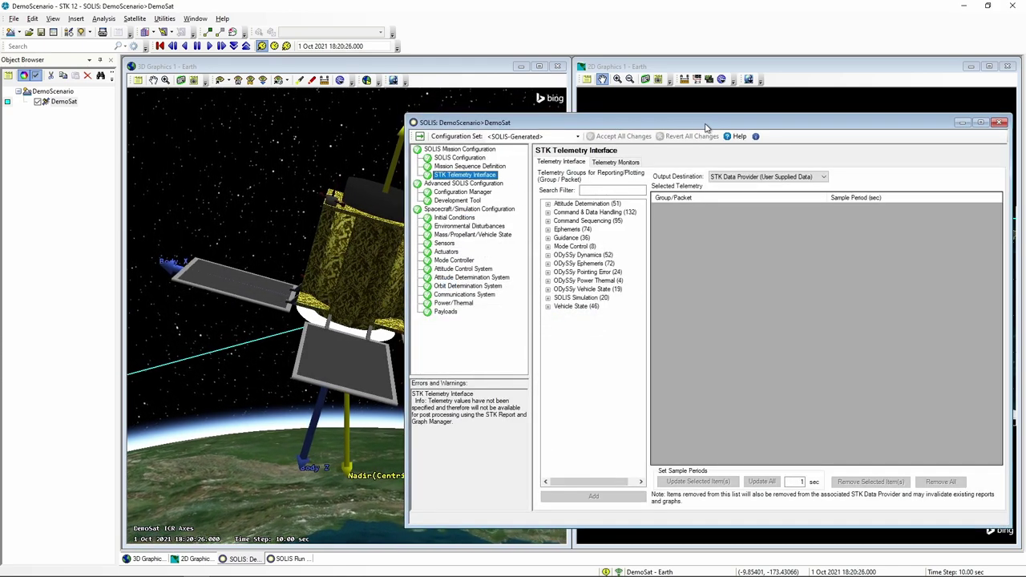
left_click_drag(705, 128, 503, 115)
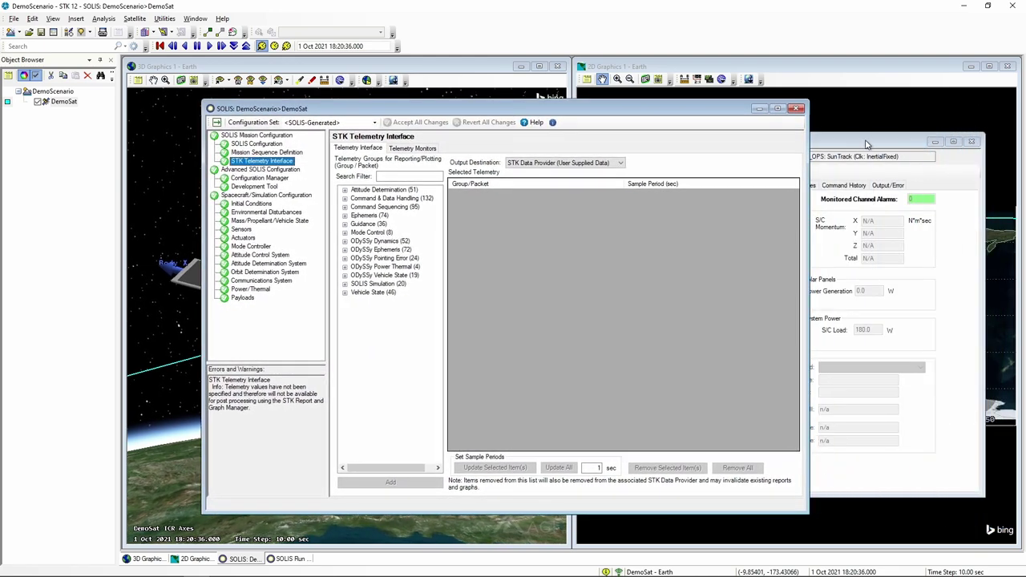
Step: Stop the running simulation, minimize the Run Status window and return to the STK Telemetry Interface settings
left_click_drag(866, 144, 875, 153)
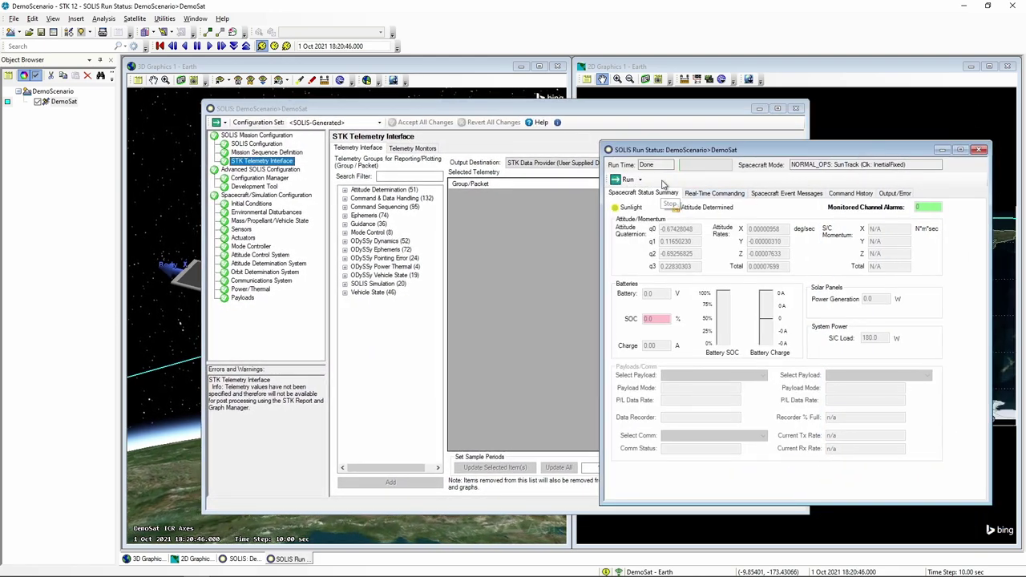
left_click(572, 134)
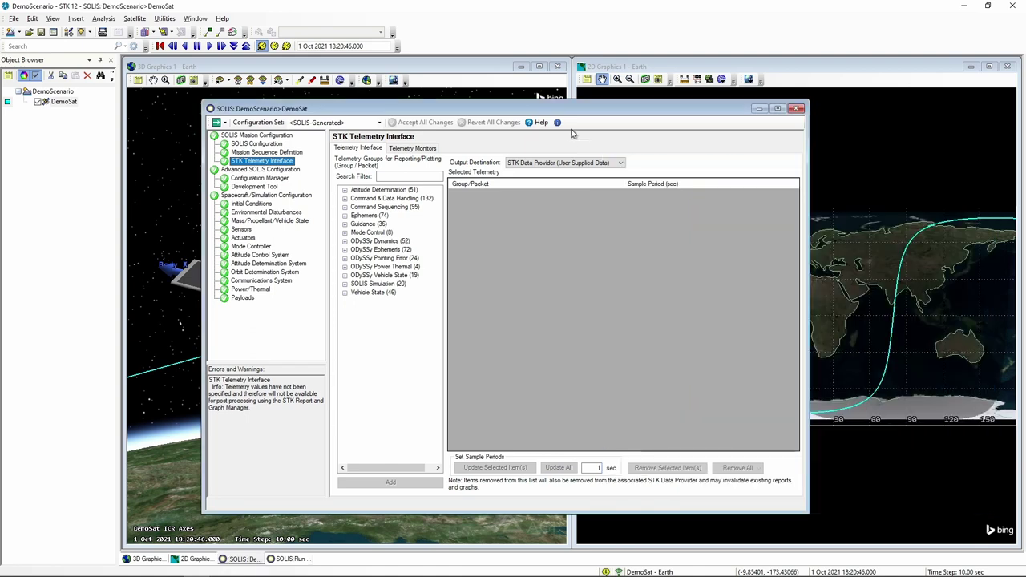
Step: Reset the scenario animation to its start time and arrange the SOLIS window clear of the satellite in the 3D view
left_click_drag(570, 117, 747, 124)
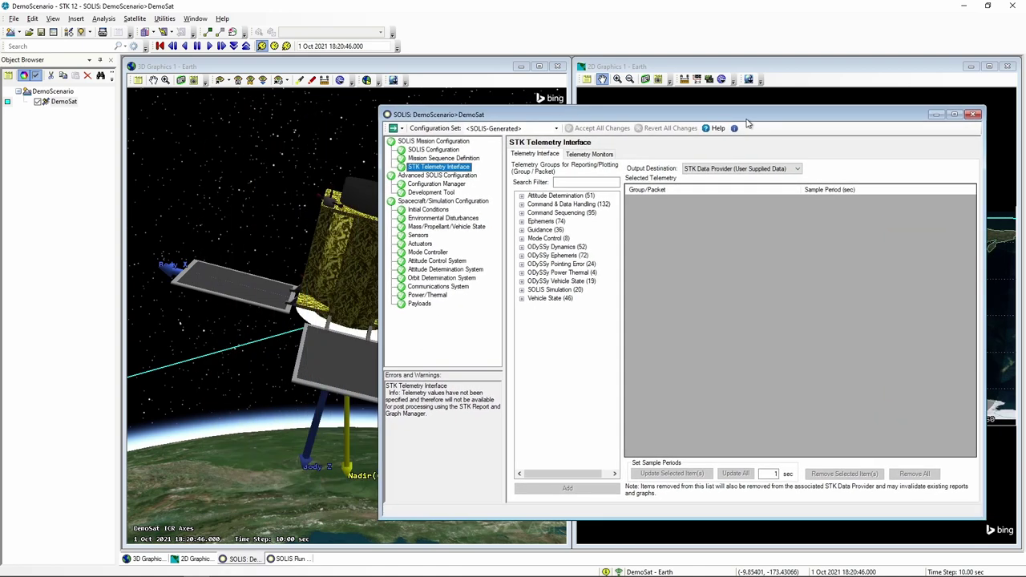
left_click(159, 46)
left_click_drag(618, 119, 613, 115)
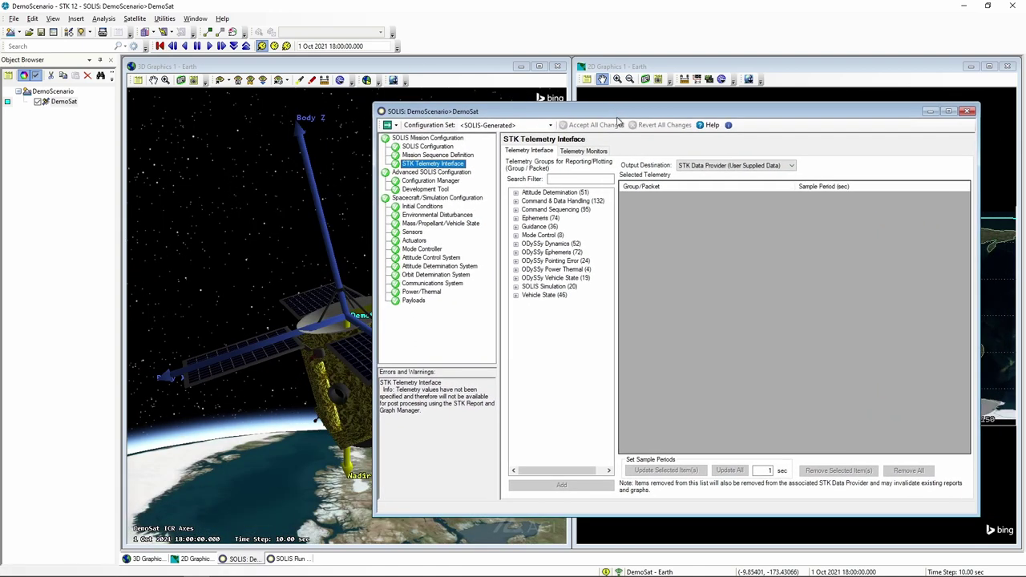
left_click_drag(617, 244, 622, 245)
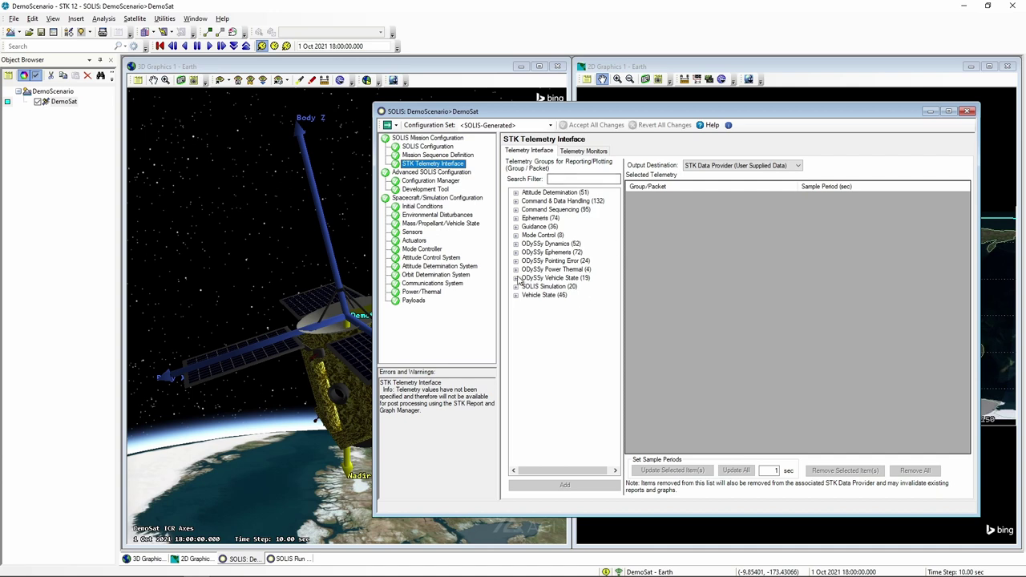
mouse_move(567, 113)
left_mouse_down()
mouse_move(587, 118)
mouse_move(566, 115)
left_mouse_up()
Step: Add the AD Summary packet from Attitude Determination and the Time packet from Command & Data Handling to the selected telemetry
left_click(516, 194)
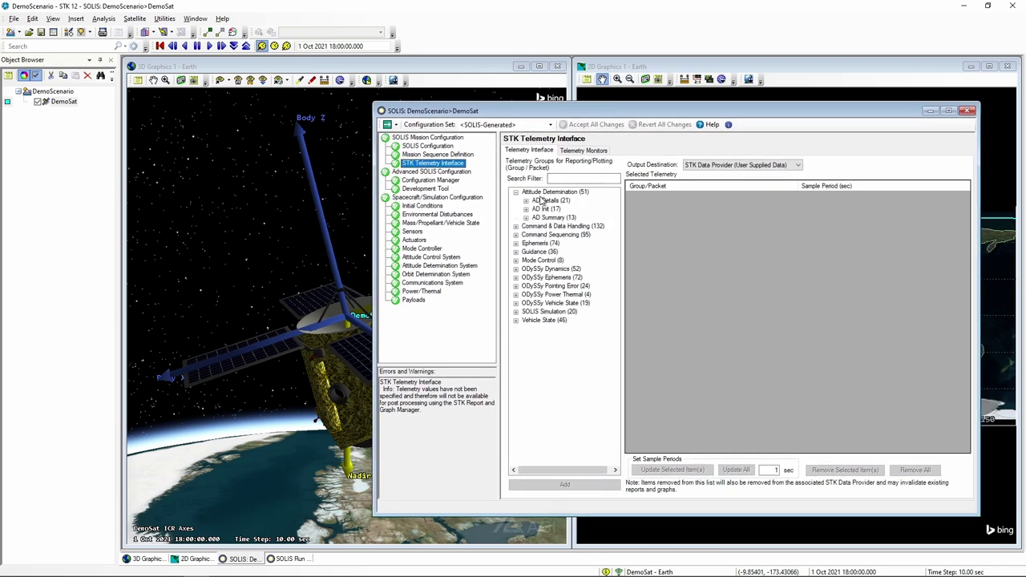
left_click(550, 218)
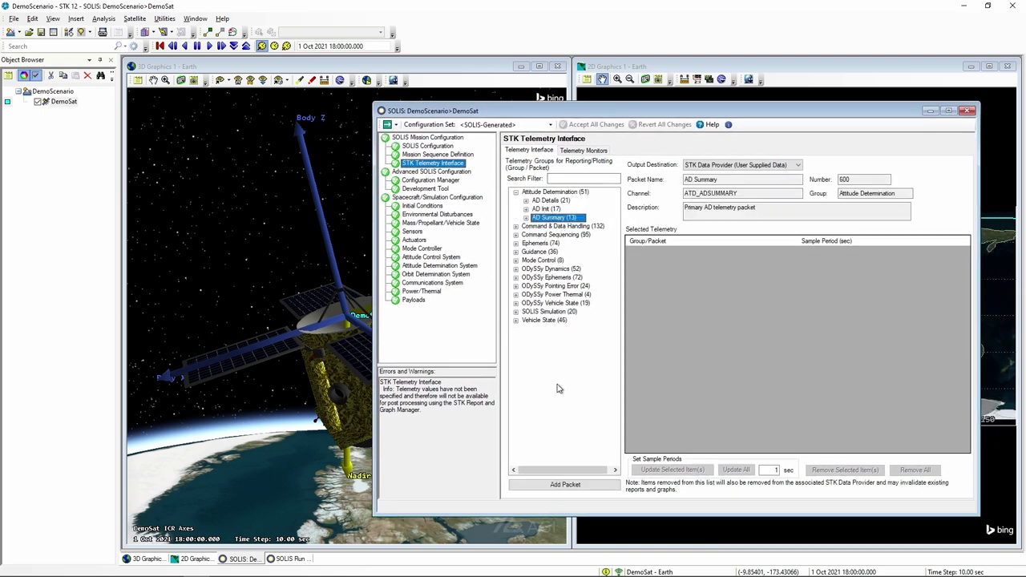
left_click(565, 484)
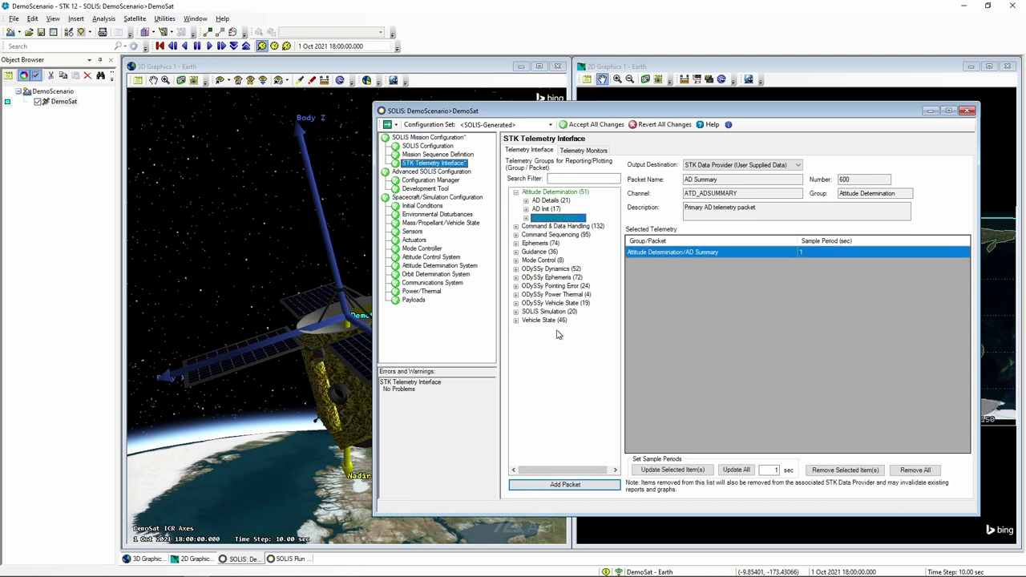
left_click(515, 193)
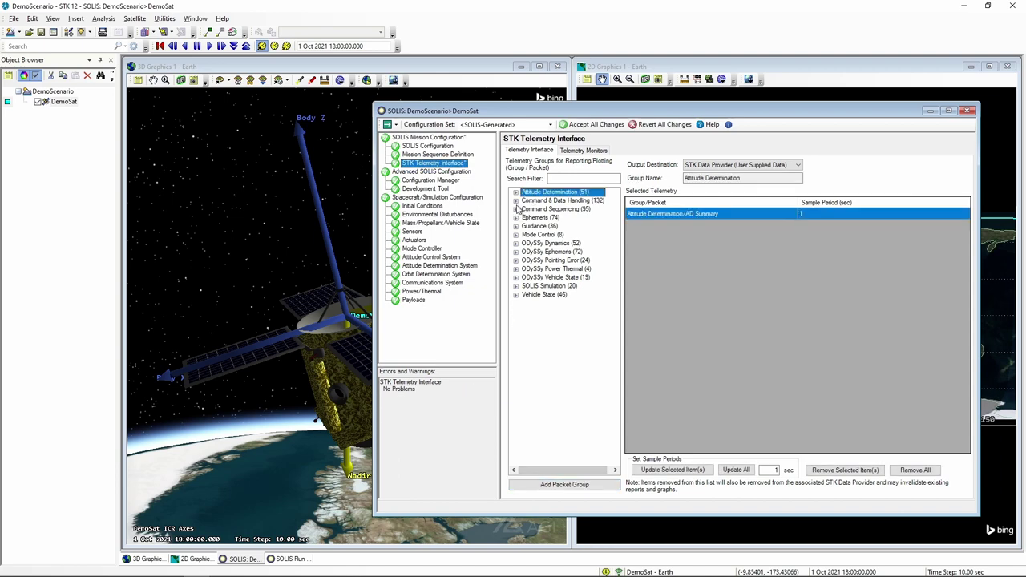
left_click(516, 201)
left_click(542, 319)
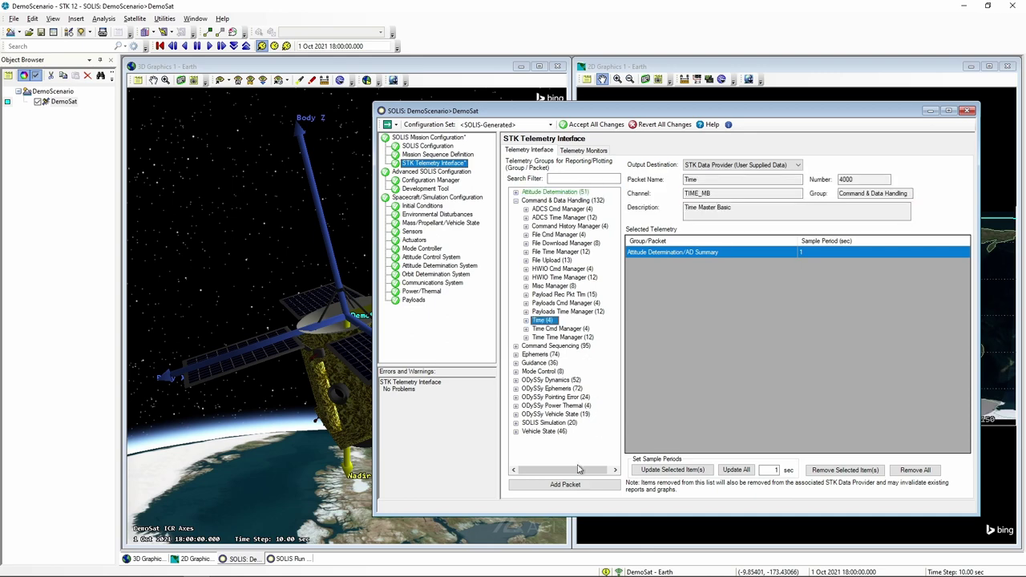
left_click(565, 484)
left_click(516, 200)
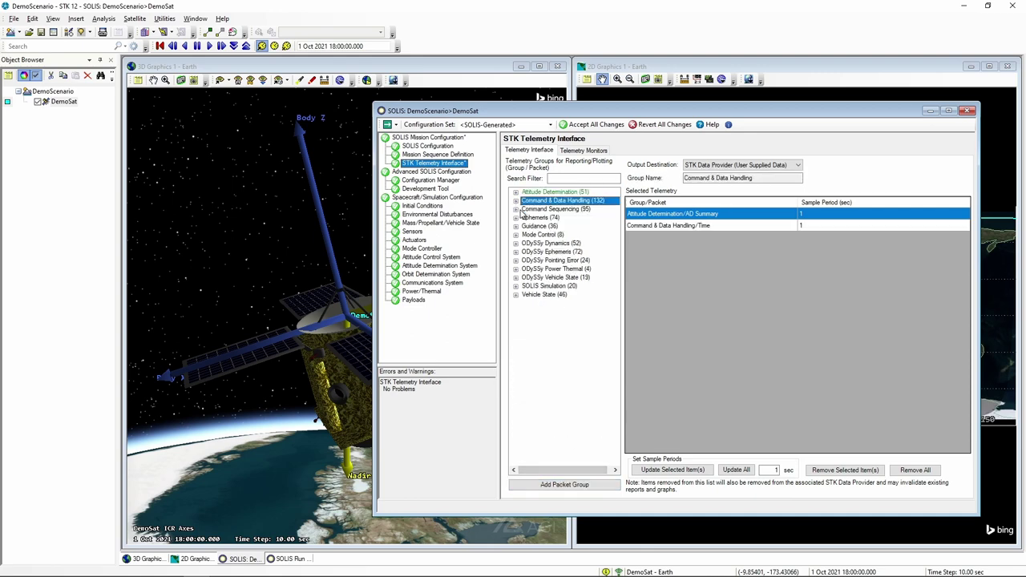
Step: Look through the Command Sequencing packets, and add the whole Ephemeris group to the selected telemetry
left_click(523, 210)
left_click(516, 209)
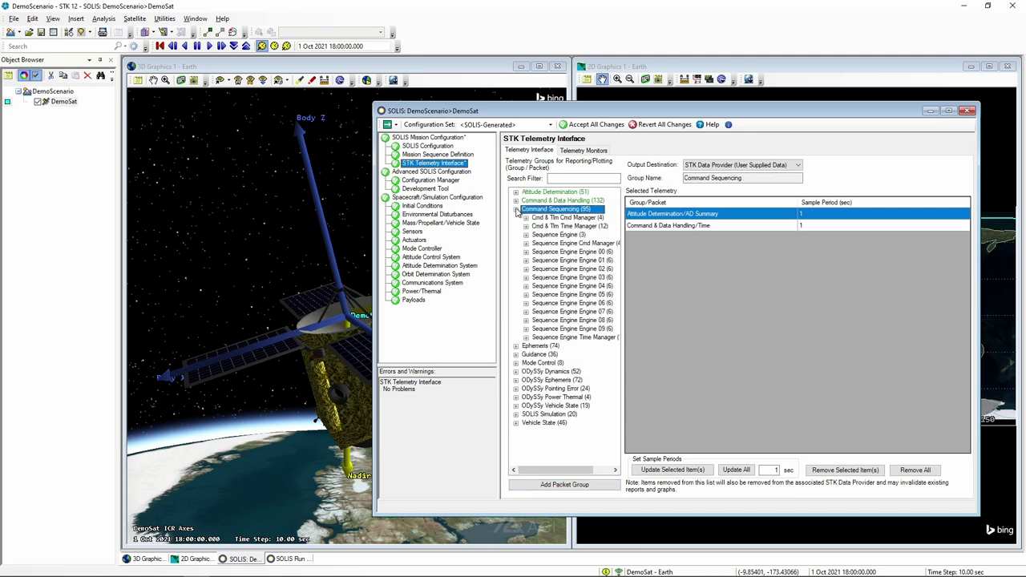
left_click(516, 209)
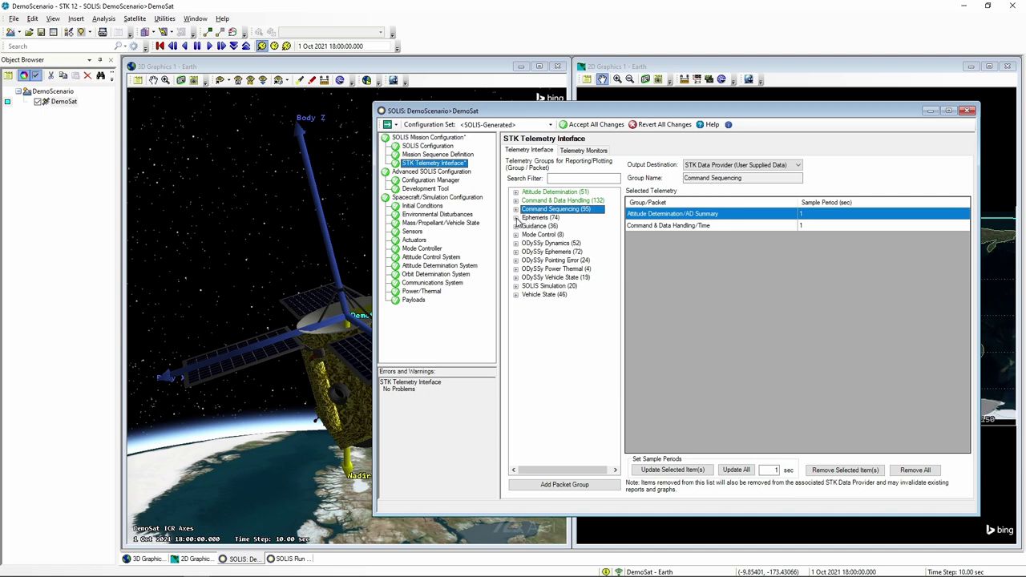
left_click(516, 217)
left_click(541, 218)
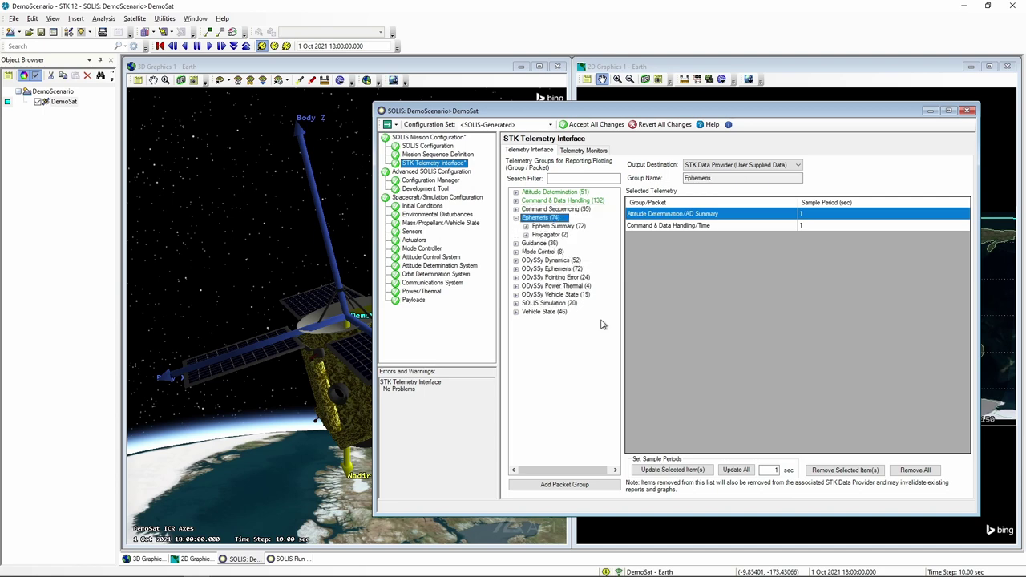
left_click(564, 484)
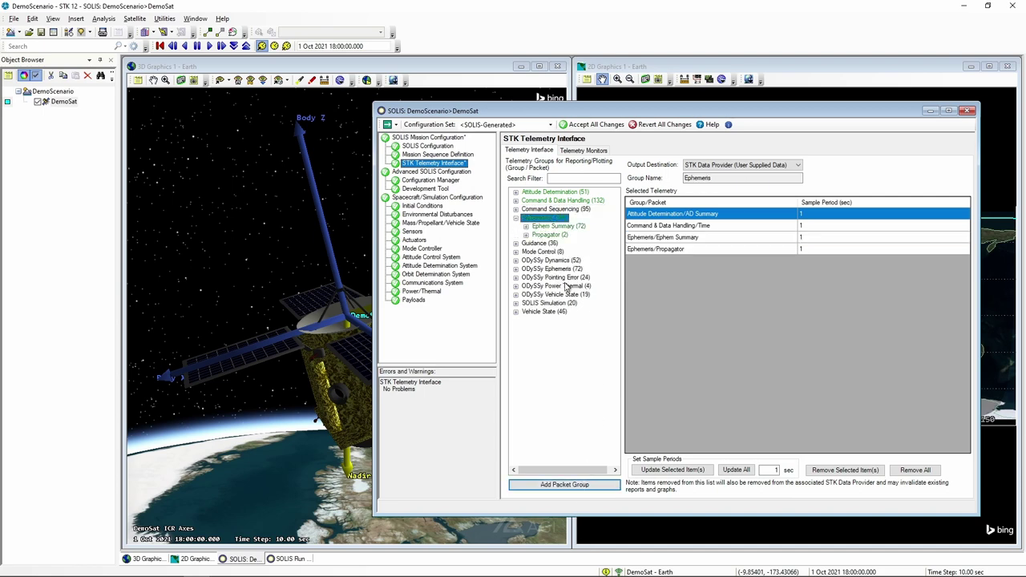
left_click(516, 217)
Step: Add the Guidance packet of the Guidance group and the whole Mode Control group to the selected telemetry
left_click(516, 226)
left_click(546, 244)
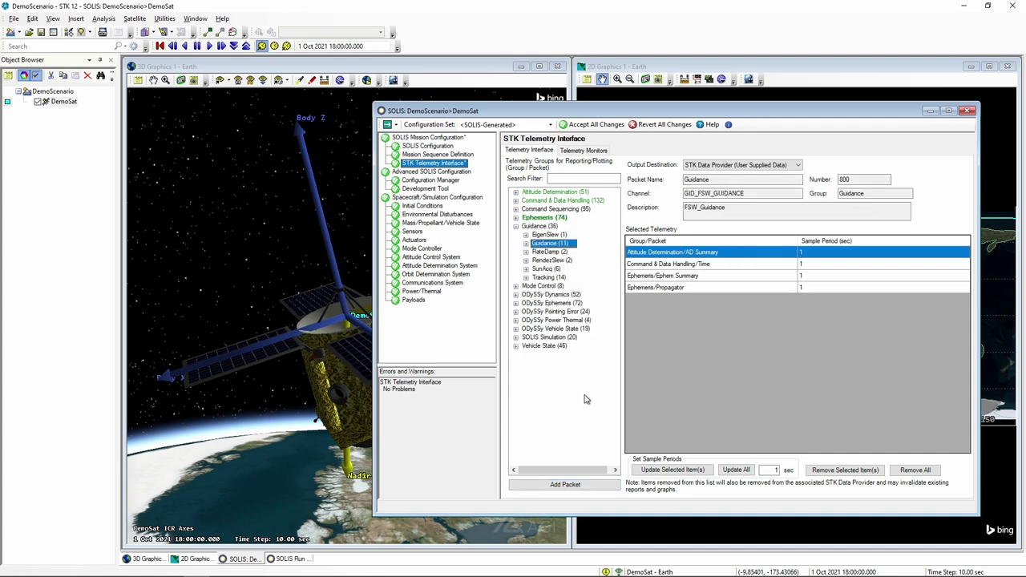
left_click(565, 484)
left_click(516, 226)
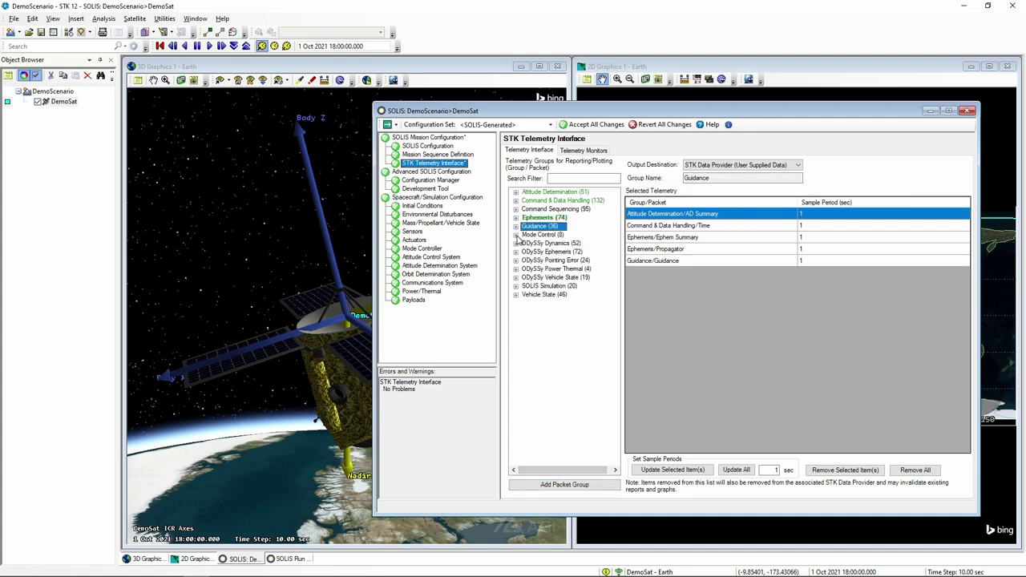
left_click(532, 235)
left_click(558, 485)
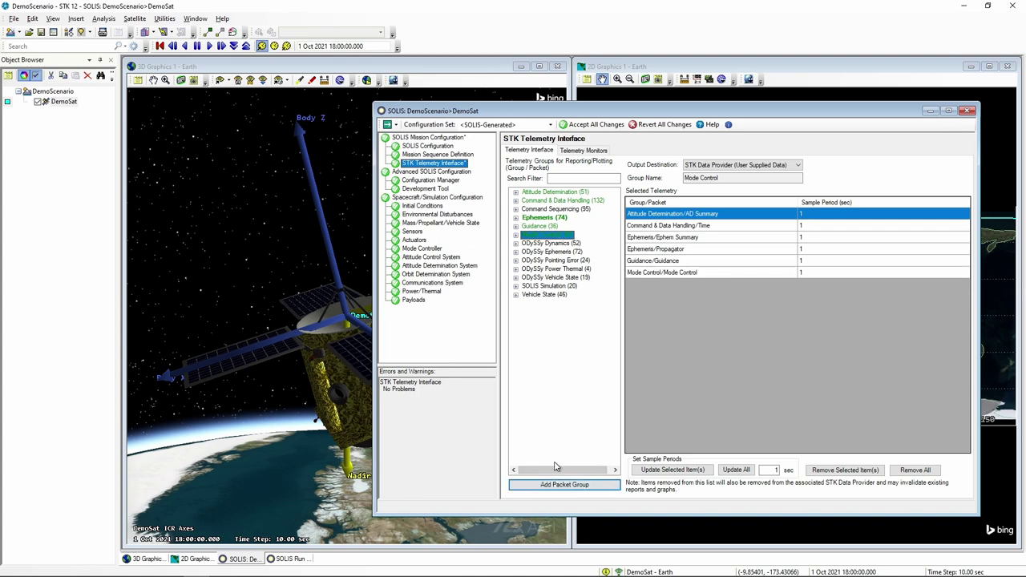
Step: Add the ODySSy Dynamics, ODySSy Ephemeris and ODySSy Power Thermal packet groups to the selected telemetry
left_click(545, 243)
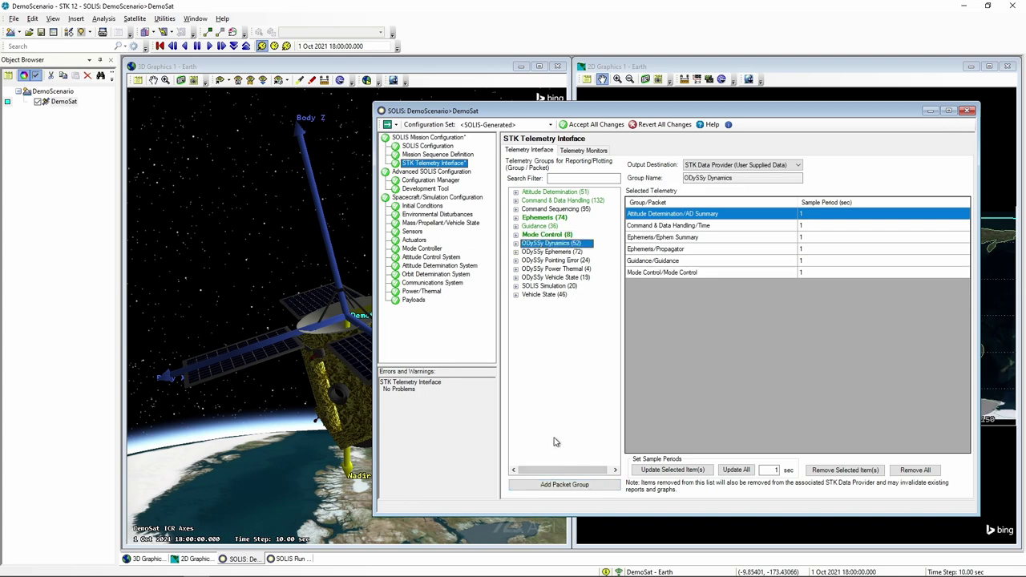
left_click(554, 484)
left_click(553, 251)
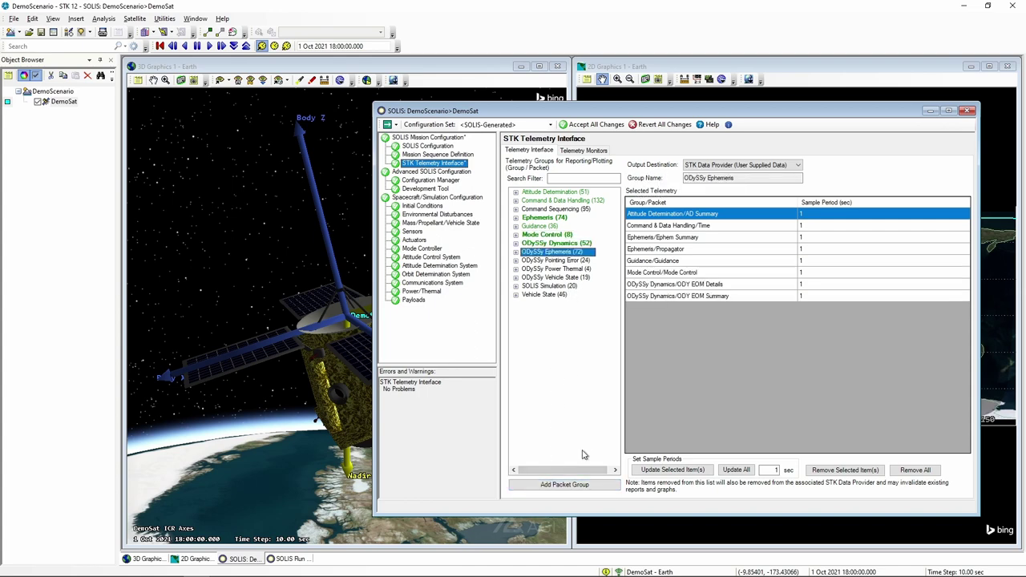
left_click(561, 484)
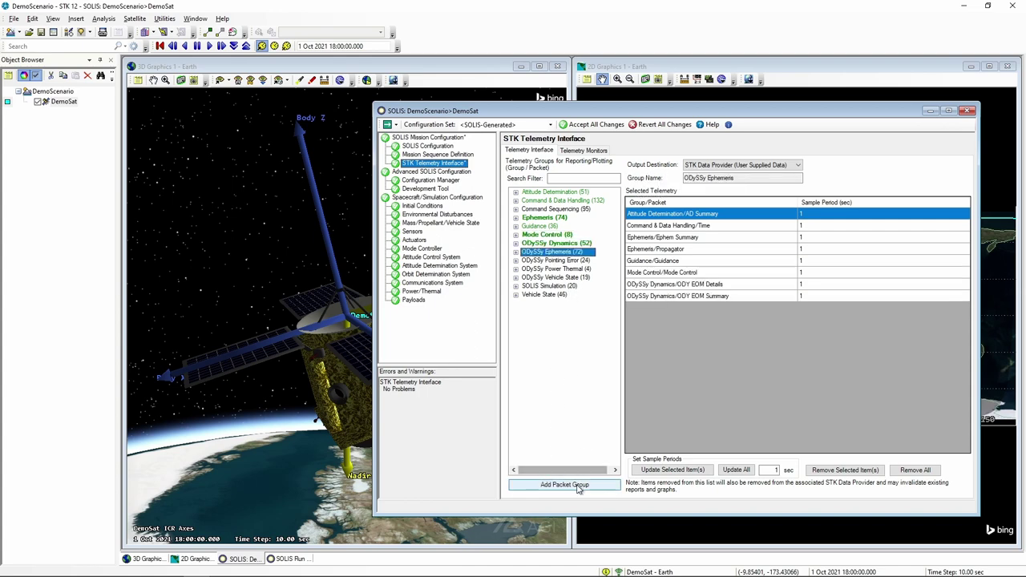
left_click(551, 269)
left_click(579, 485)
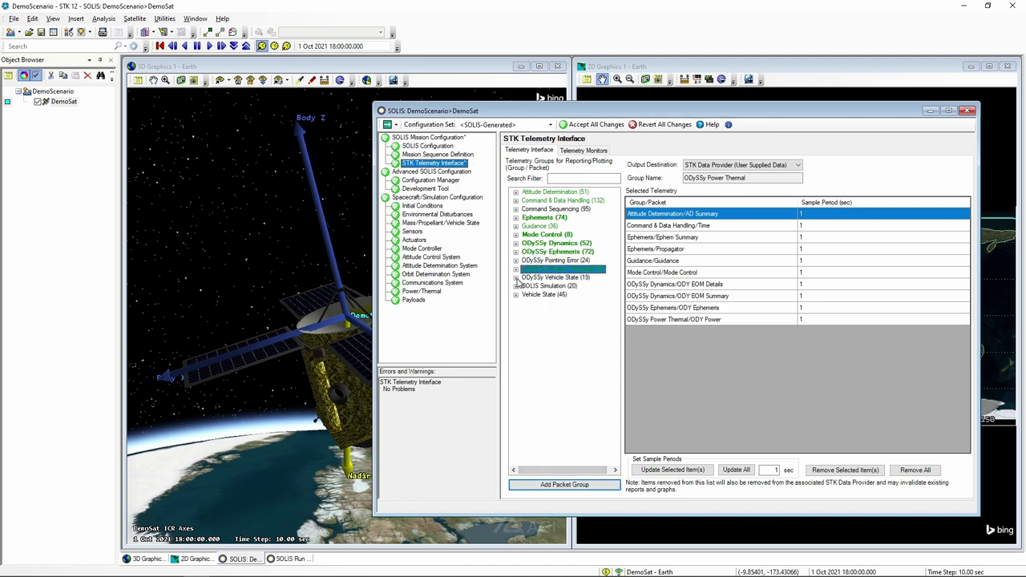
Step: Add the ODySSy Vehicle State and Vehicle State packet groups to the selected telemetry
left_click(516, 277)
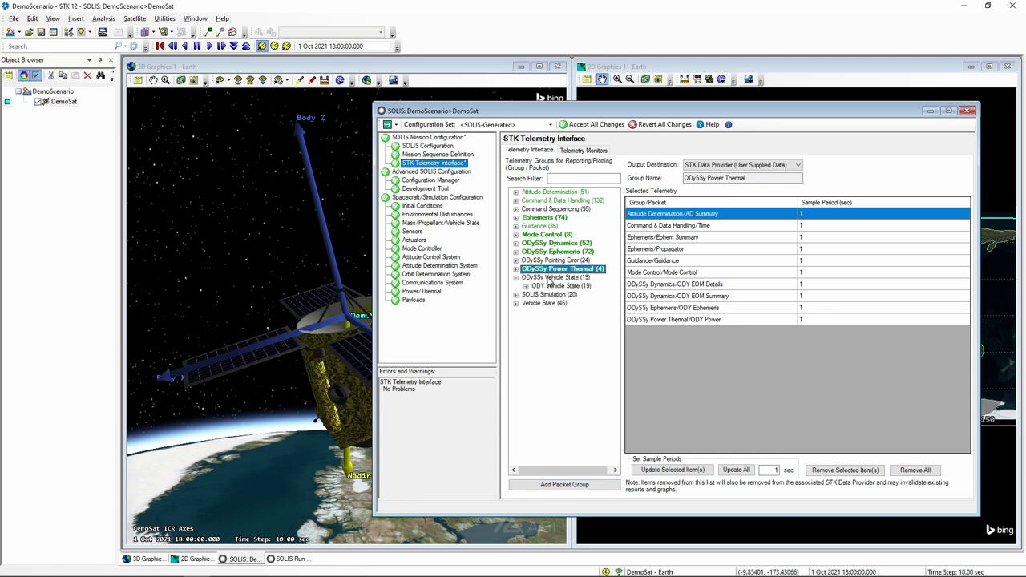
left_click(550, 277)
left_click(564, 484)
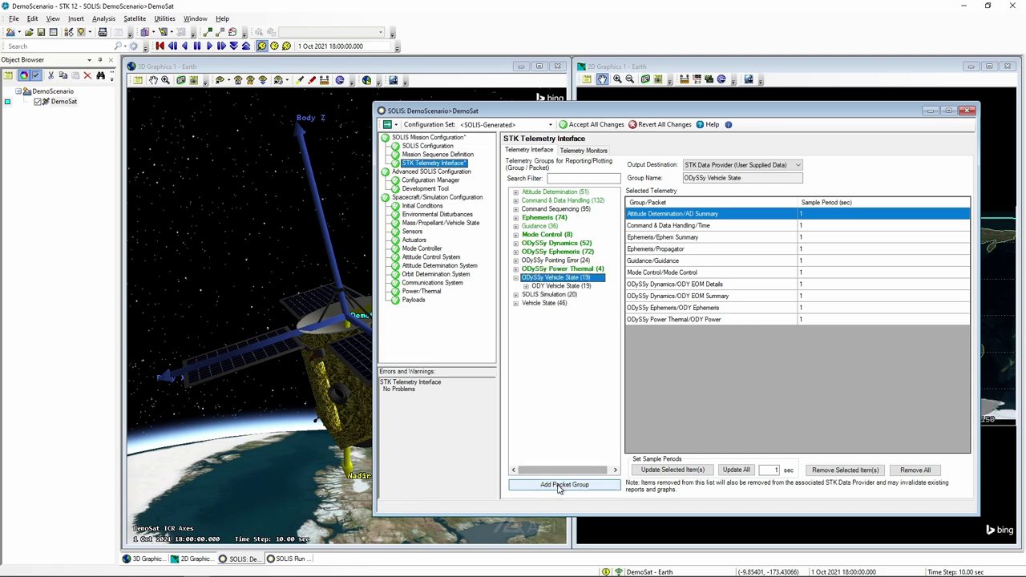
left_click(516, 278)
left_click(516, 295)
left_click(538, 295)
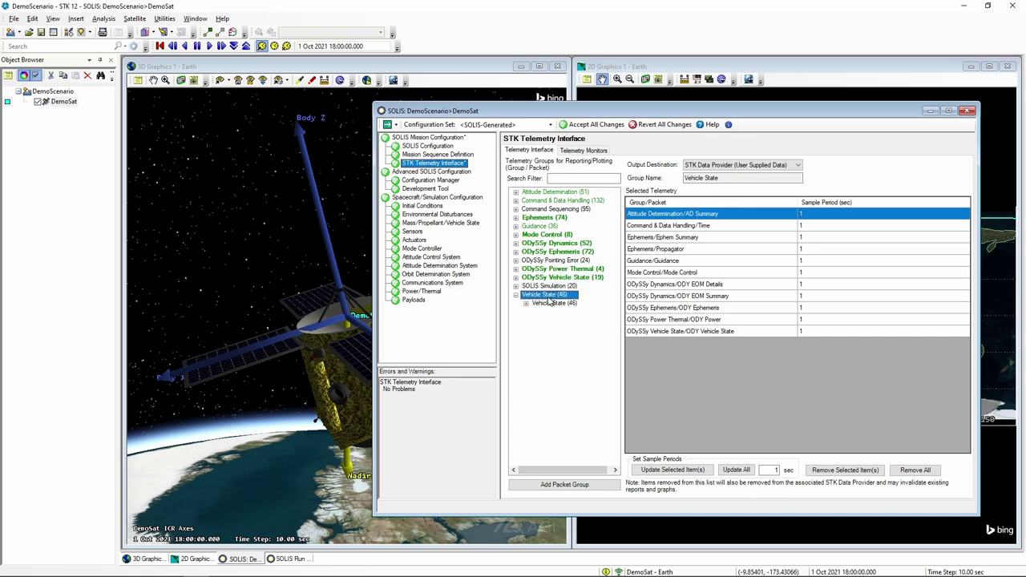
left_click(517, 296)
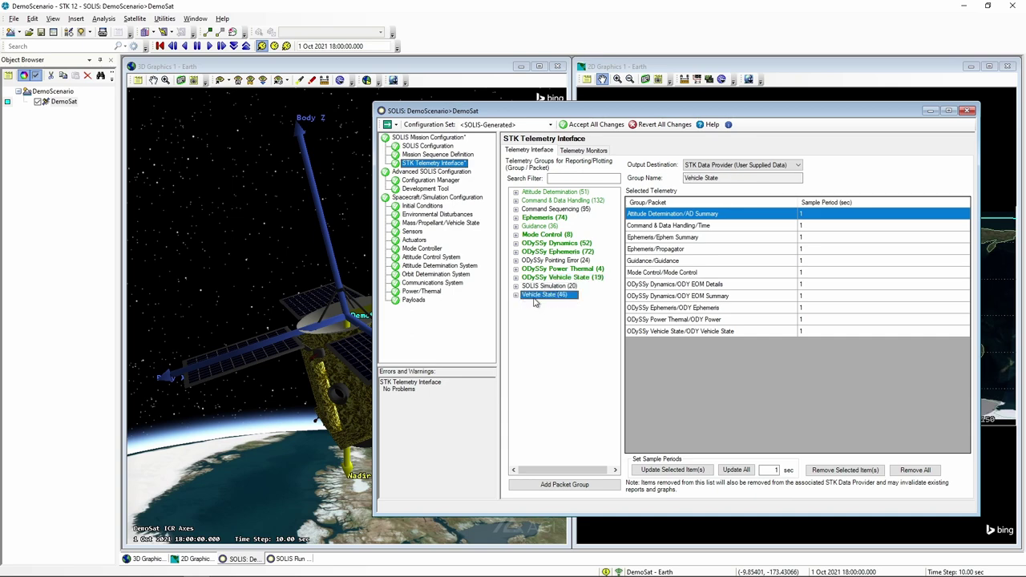
left_click(564, 484)
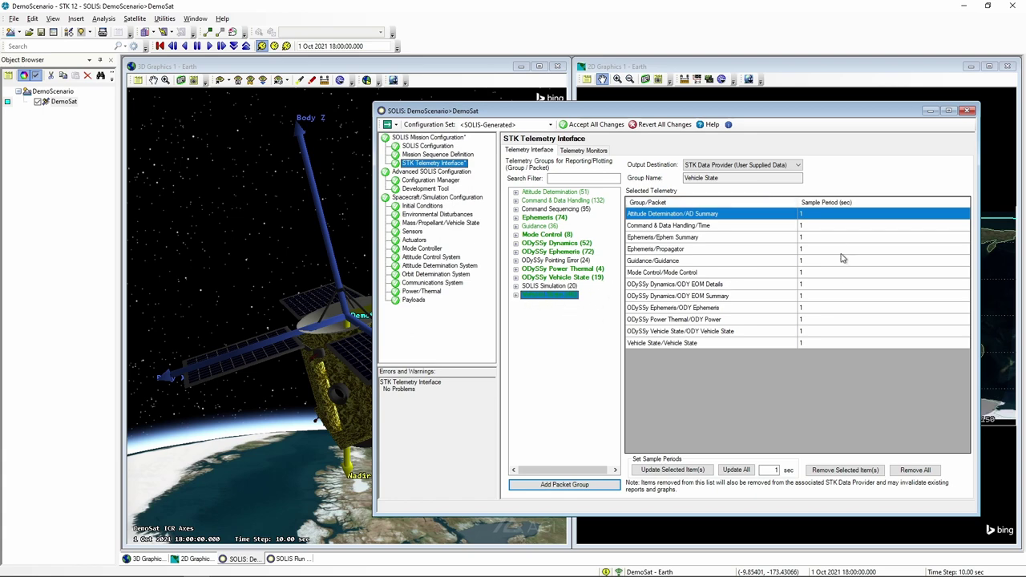
Step: Look over the selected telemetry packets and their sample periods, entering 1 sec as the sample period value
left_click(741, 297)
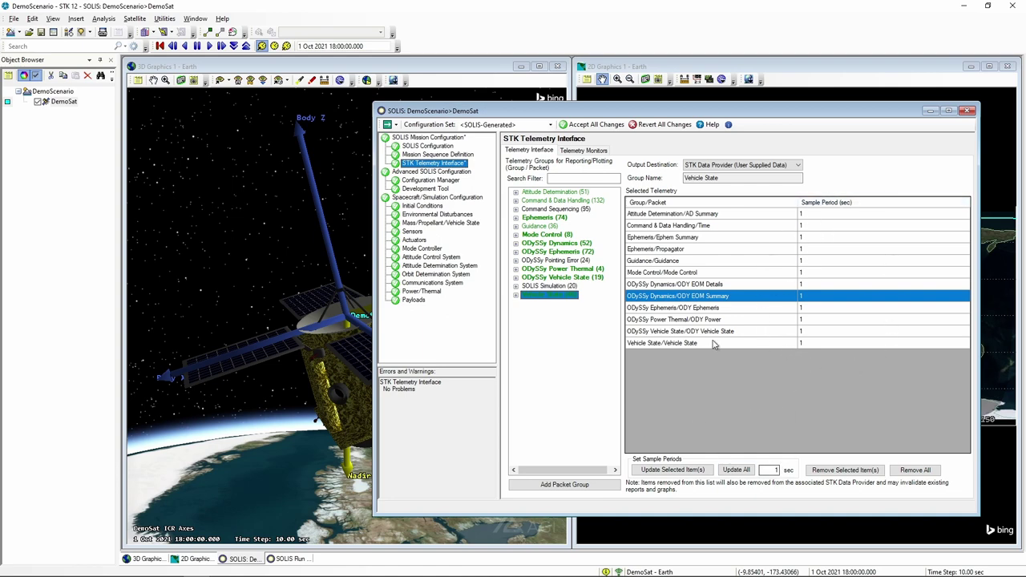
left_click(744, 322)
left_click(775, 470)
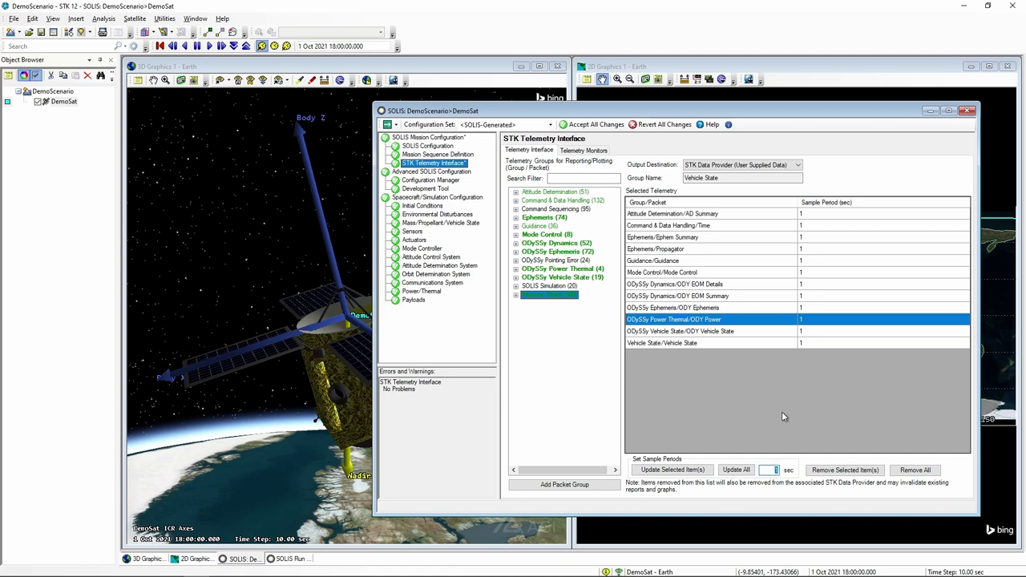
type("1")
left_click(755, 309)
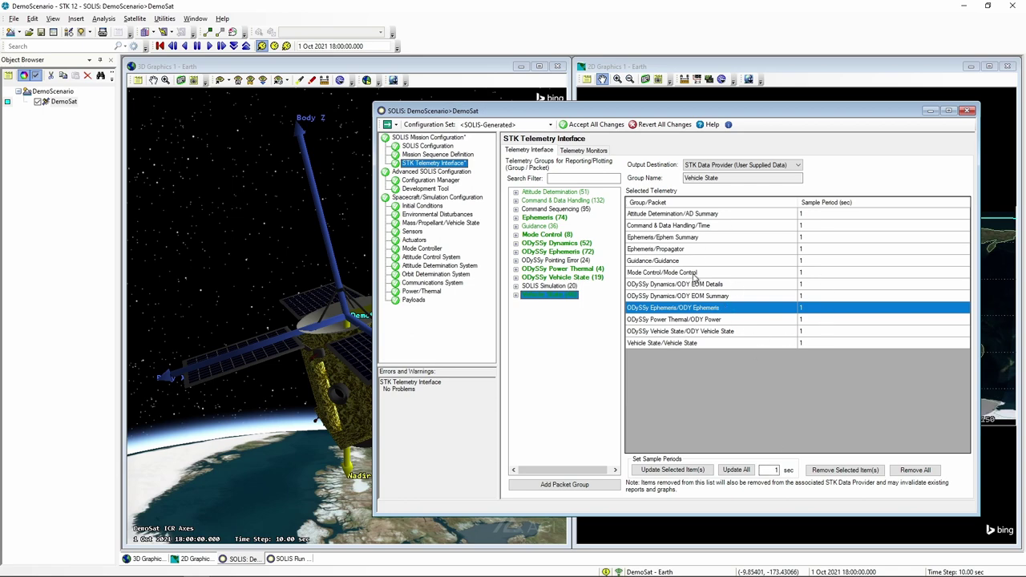
left_click(749, 263)
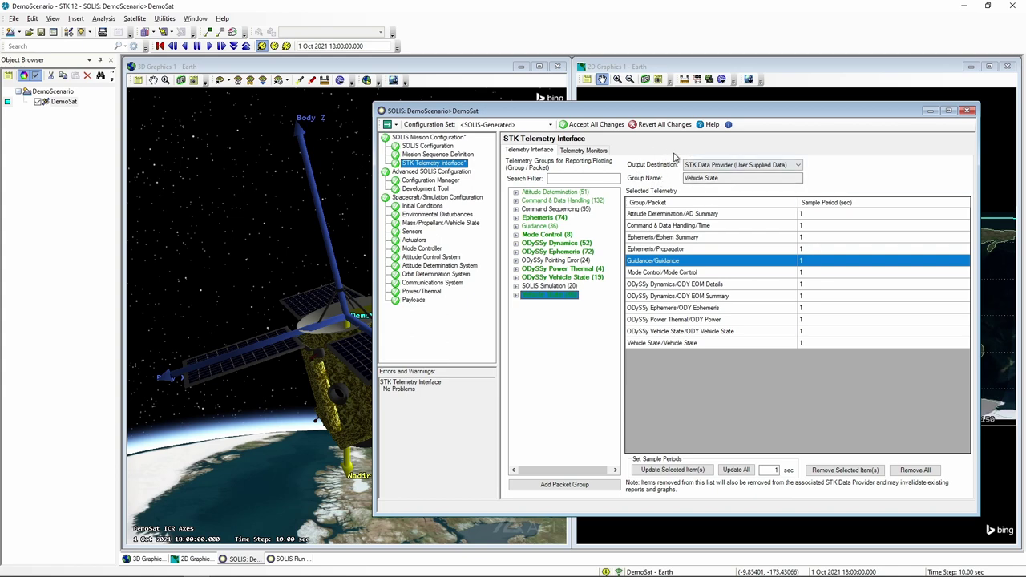
Step: Choose STK Data Provider (User Supplied Data) as the telemetry output destination and accept all SOLIS configuration changes
left_click(721, 165)
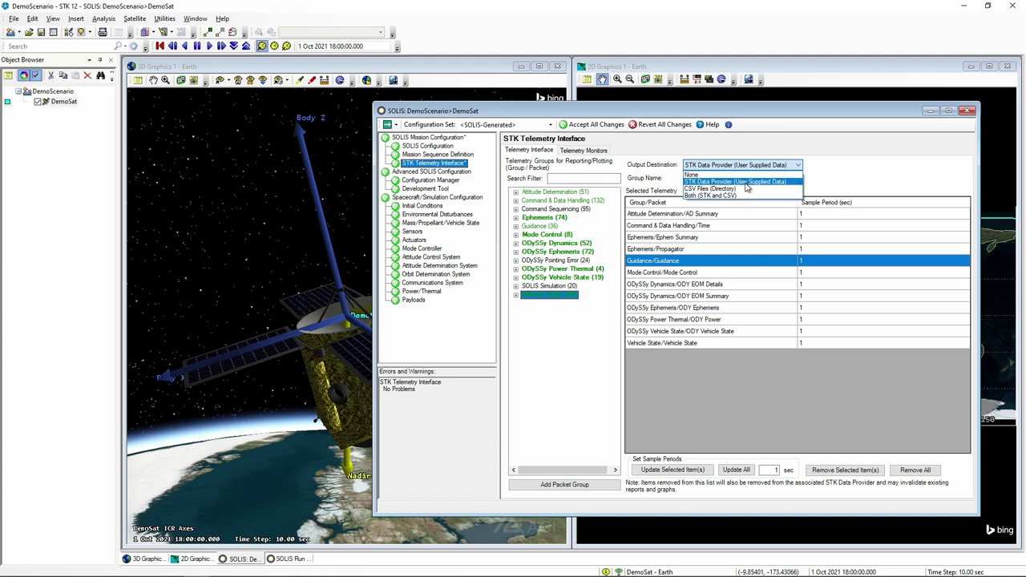
left_click(745, 183)
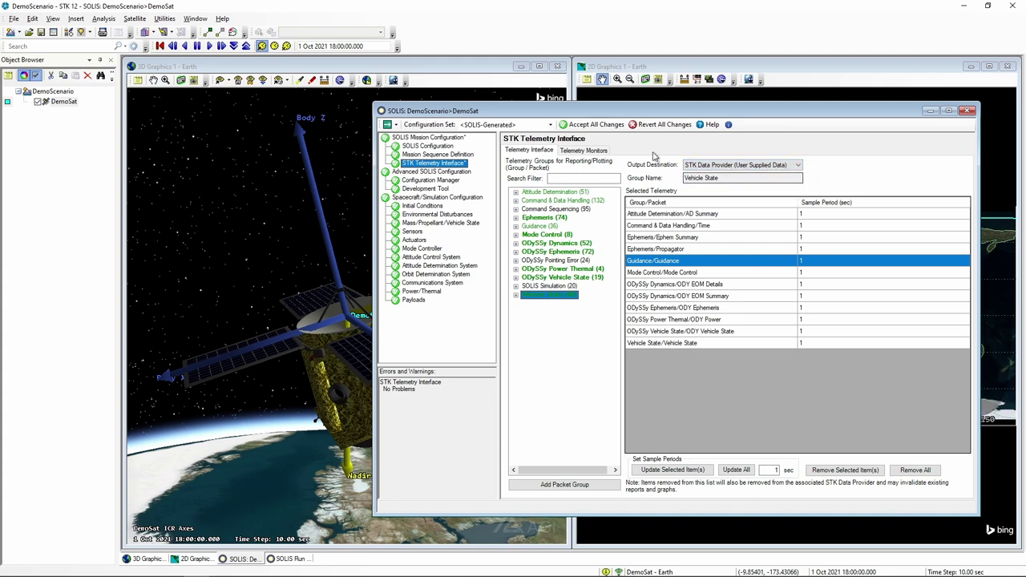
left_click(593, 124)
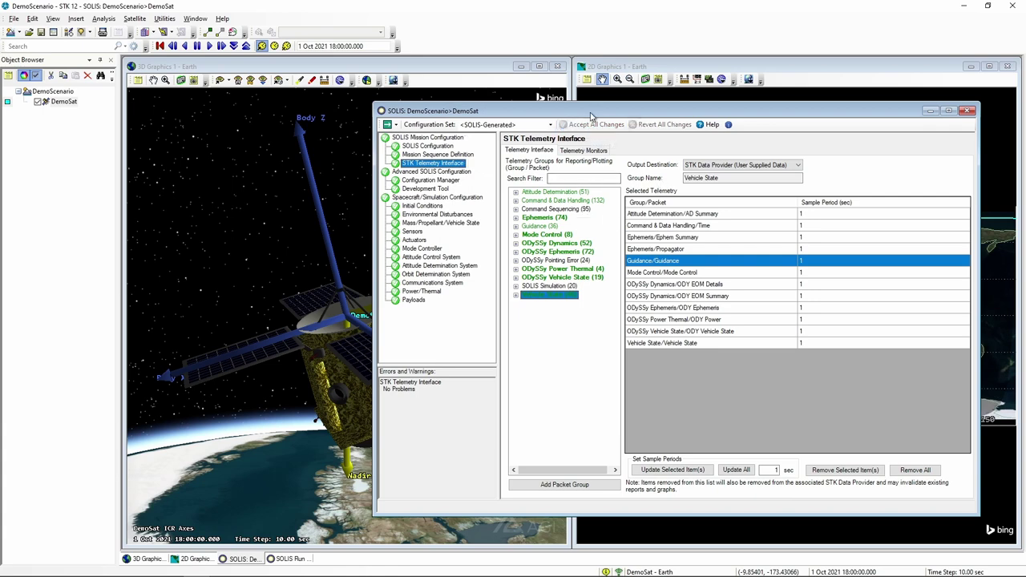
Step: Run the SOLIS simulation as a multiple of real time with a multiplier of 5
left_click_drag(593, 112, 609, 126)
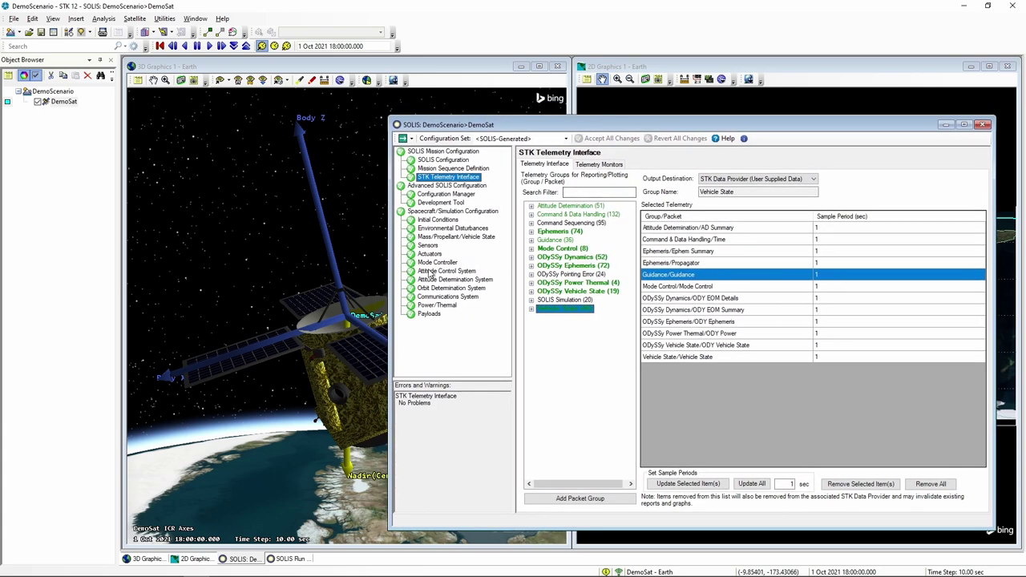
left_click_drag(485, 128, 481, 125)
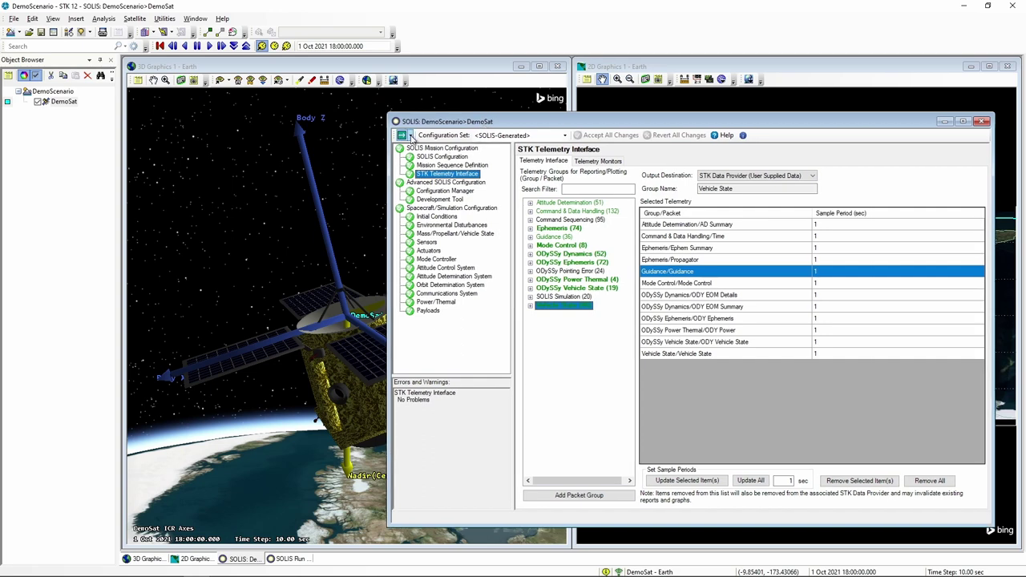
left_click(410, 136)
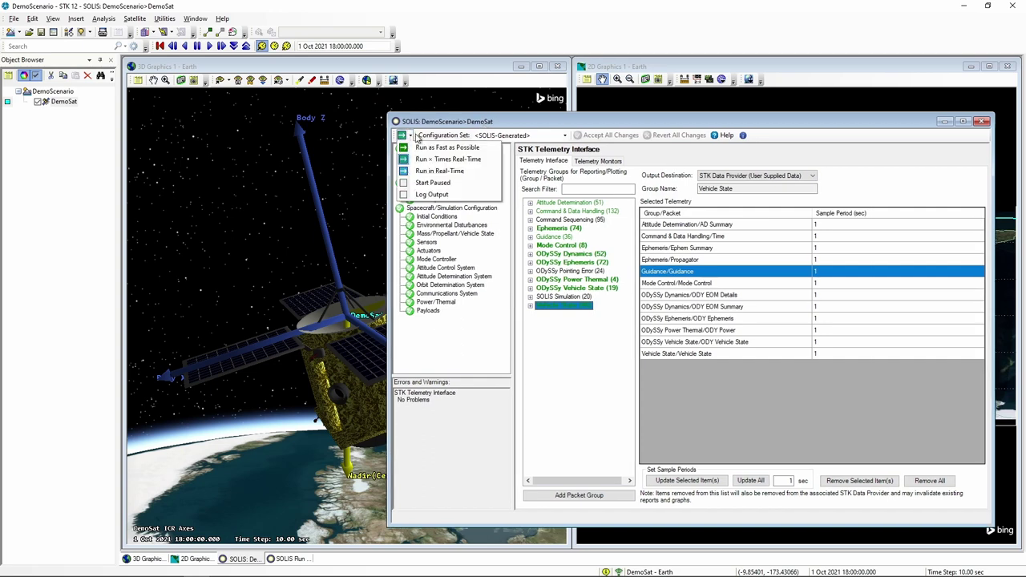
left_click(447, 159)
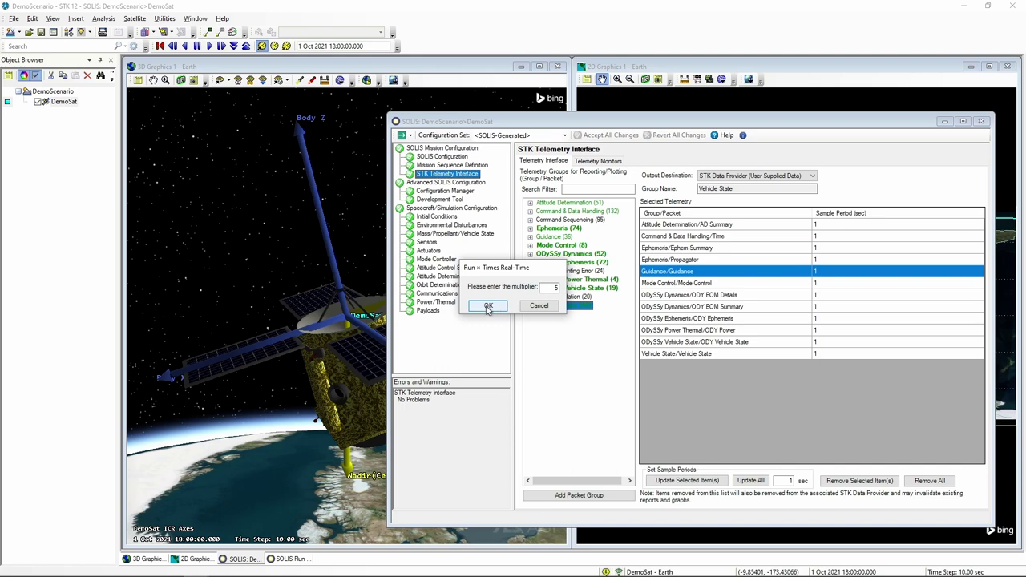
left_click(487, 307)
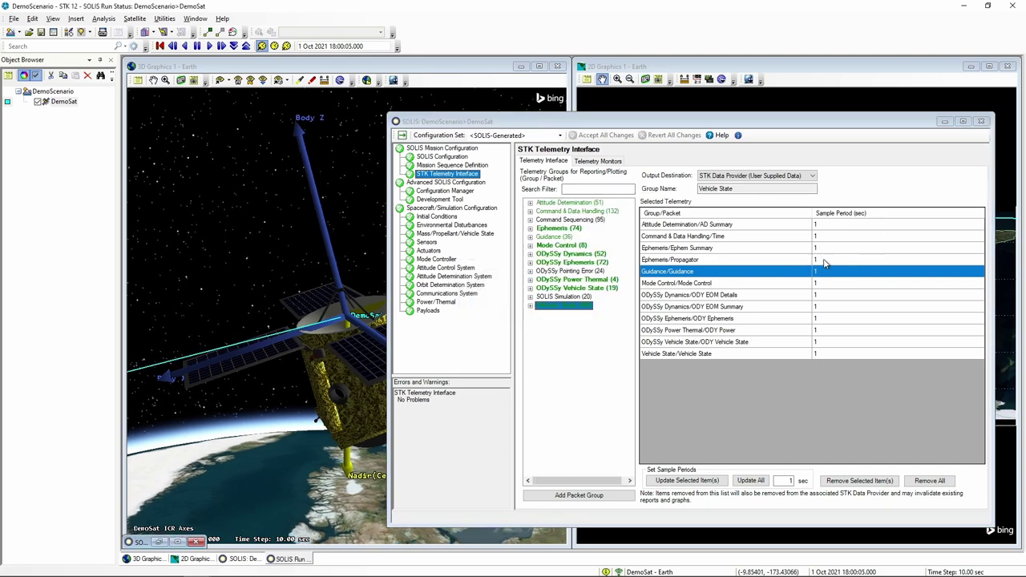
Step: Show the SOLIS run status in place of the configuration window and look over its command history and spacecraft status summary
left_click(944, 121)
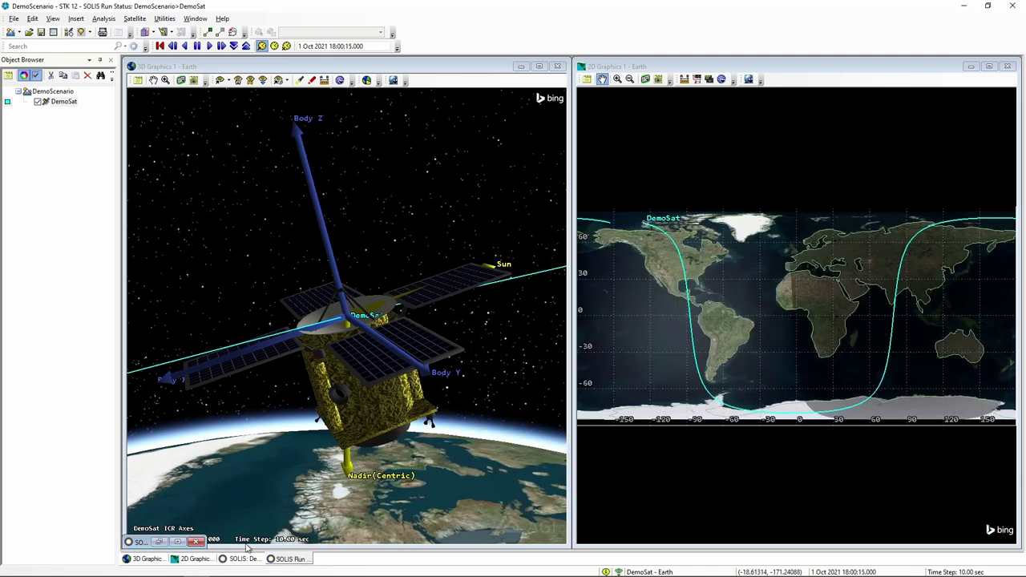
left_click(290, 558)
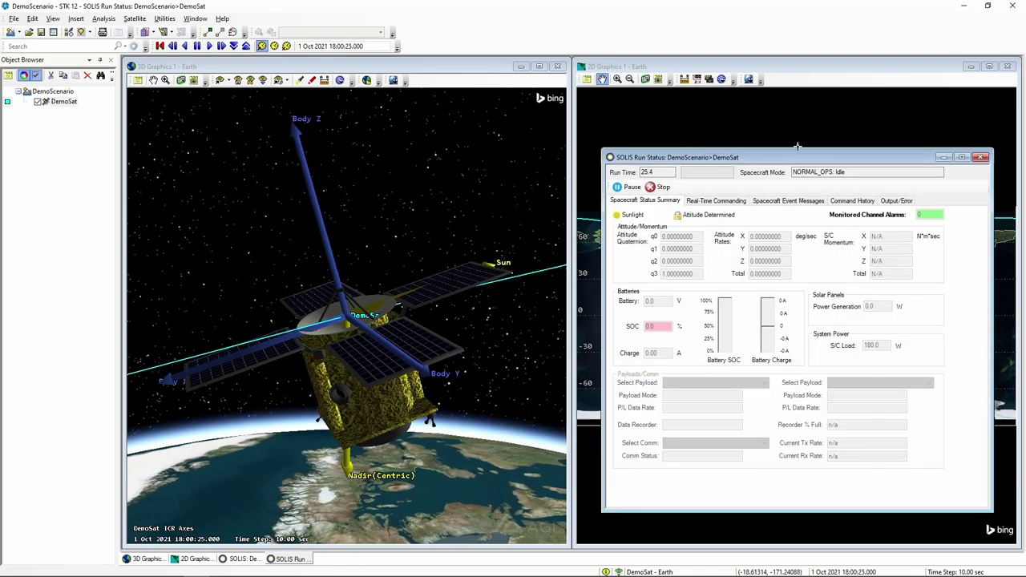
left_click(851, 188)
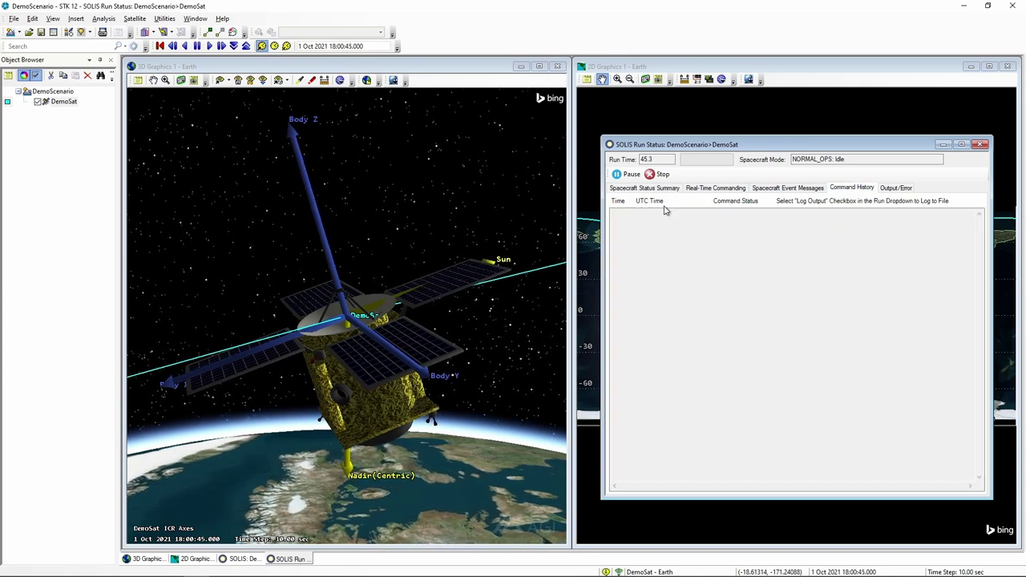
left_click(645, 187)
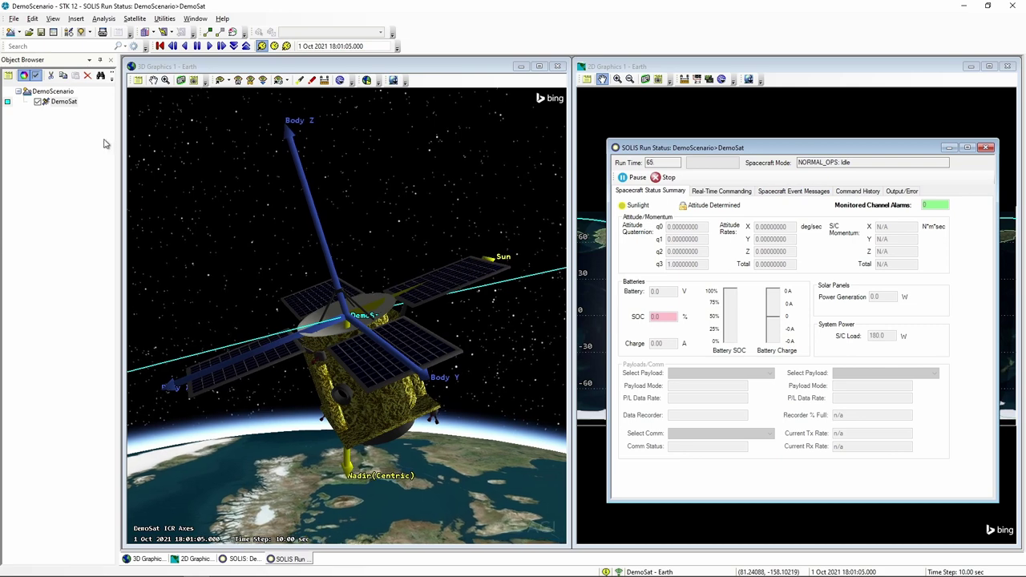
Step: Open the Report & Graph Manager for DemoSat, widen its window and place it over the 2D graphics view
left_click(64, 102)
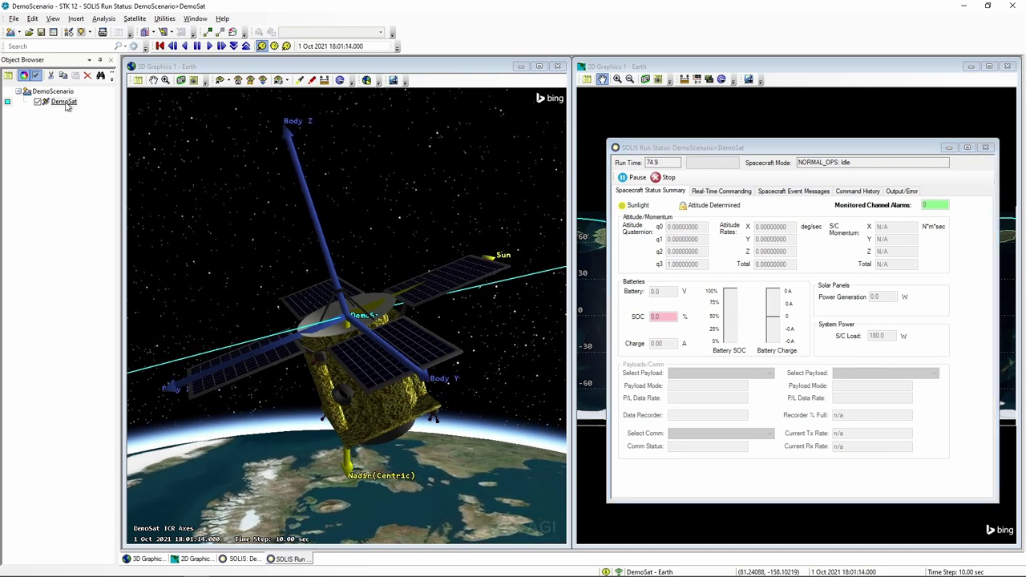
right_click(66, 104)
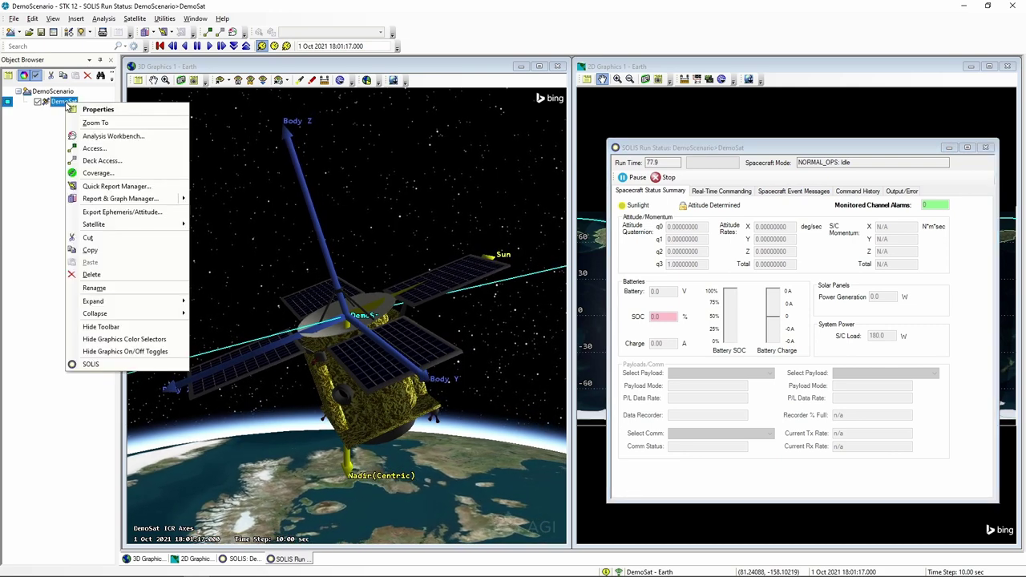
left_click(103, 199)
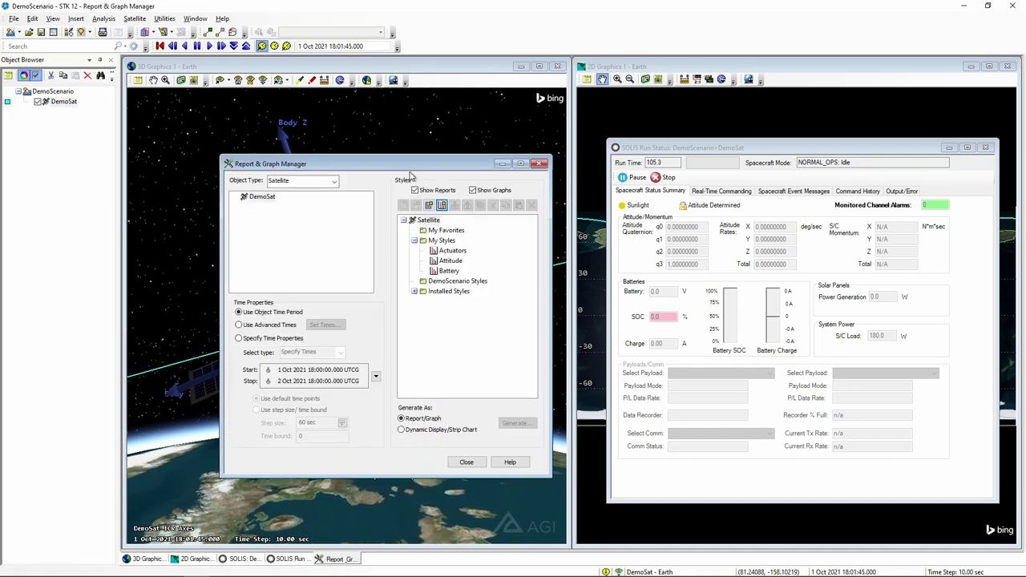
left_click_drag(409, 172, 459, 166)
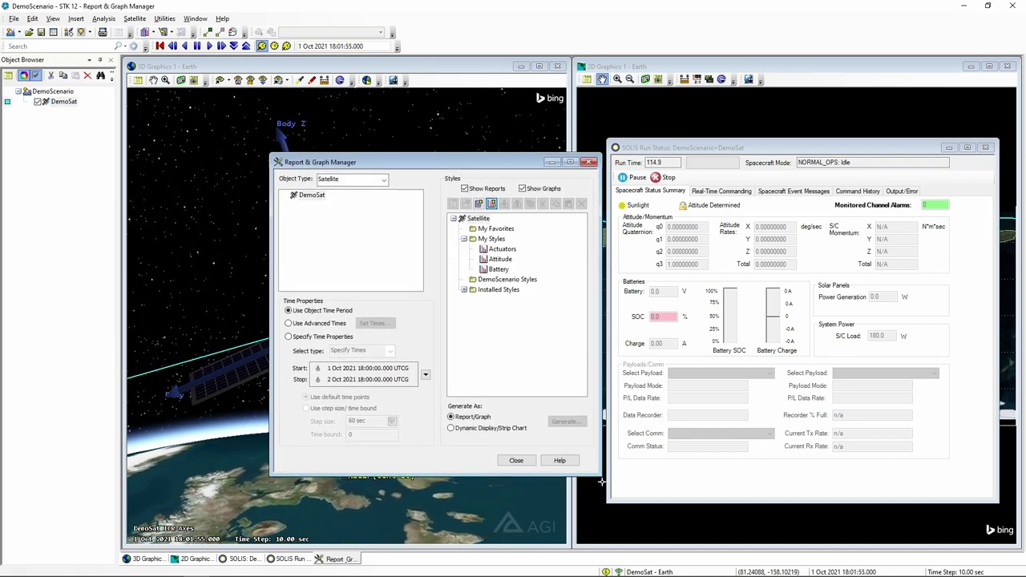
left_click_drag(596, 473, 637, 474)
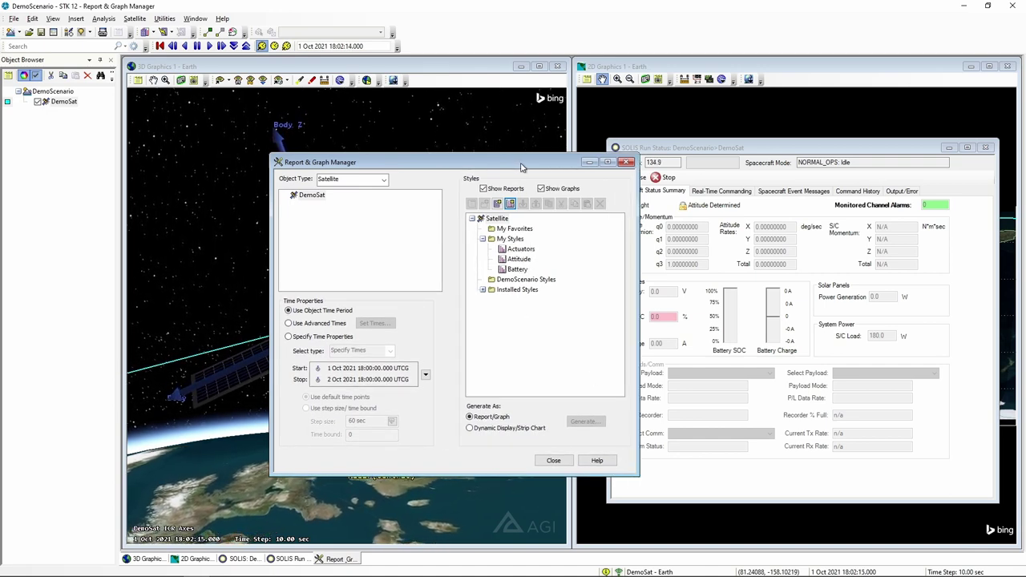
left_click_drag(521, 167, 853, 174)
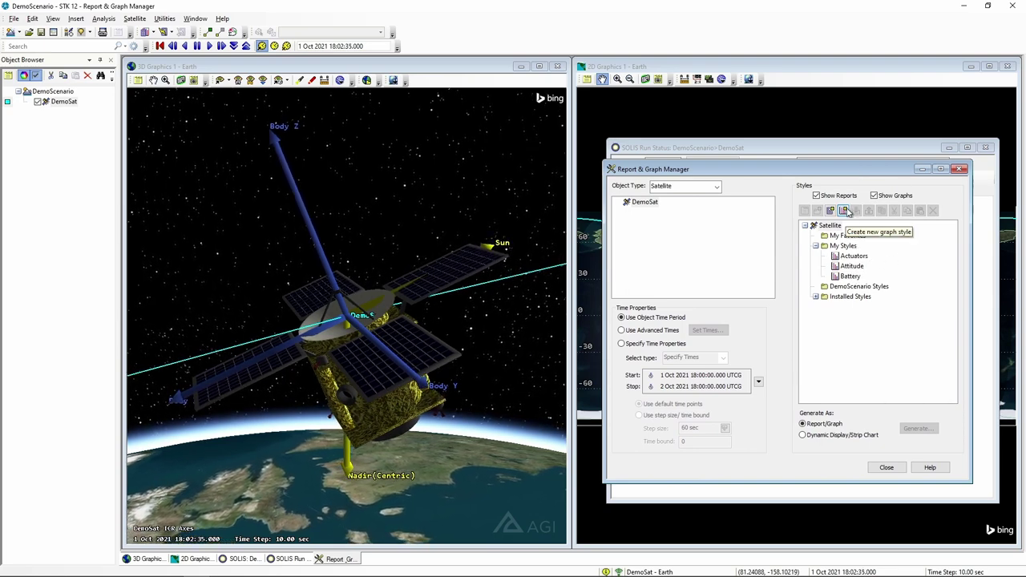
Step: Open the properties of the Attitude graph style and place the widened window clear of the satellite view
right_click(851, 271)
left_click(877, 274)
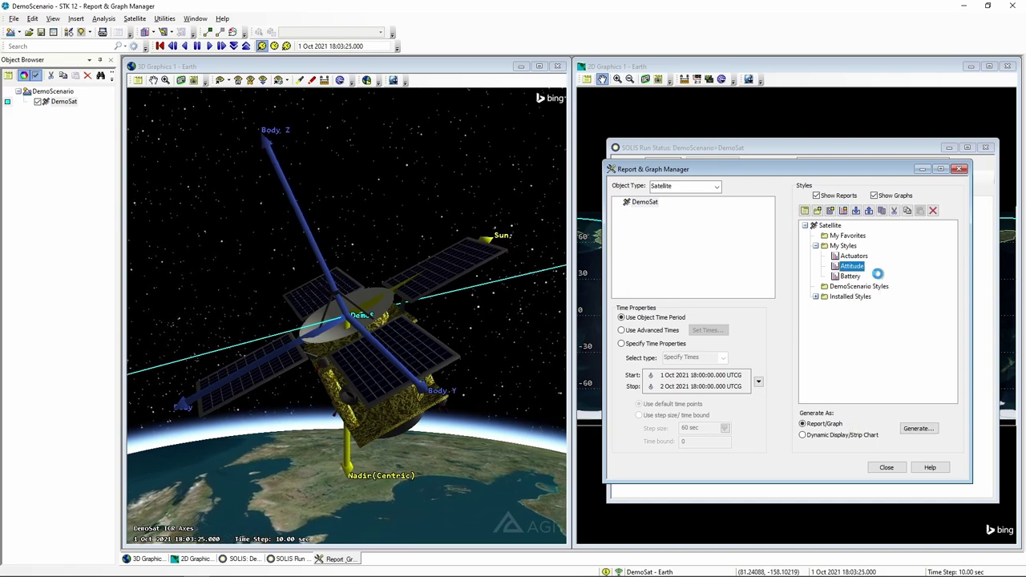
left_click_drag(413, 69, 837, 150)
left_click_drag(942, 486, 990, 489)
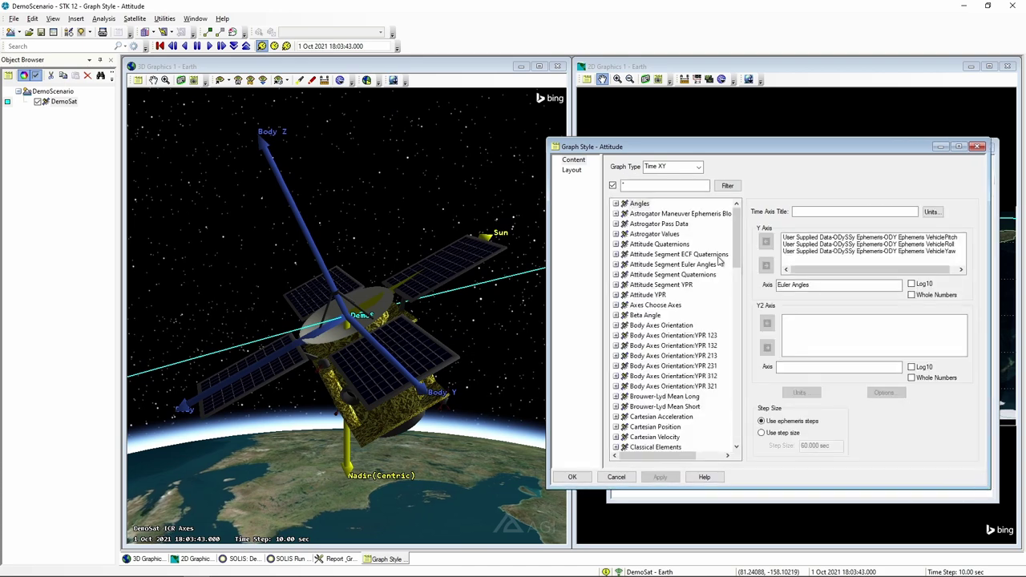
Step: Filter the graph style's data providers by "user supp" and expand User Supplied Data
left_click(614, 186)
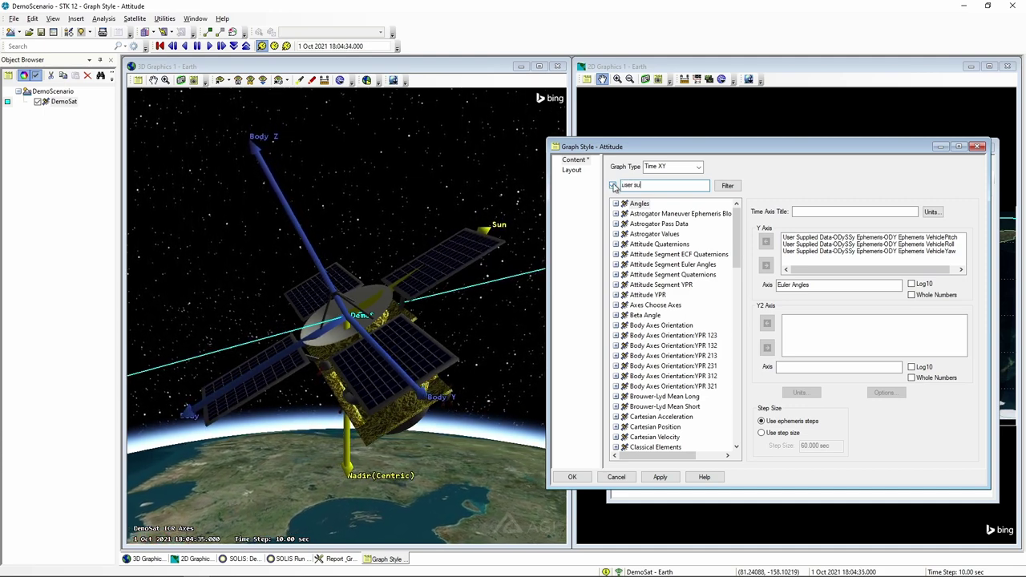
left_click(726, 185)
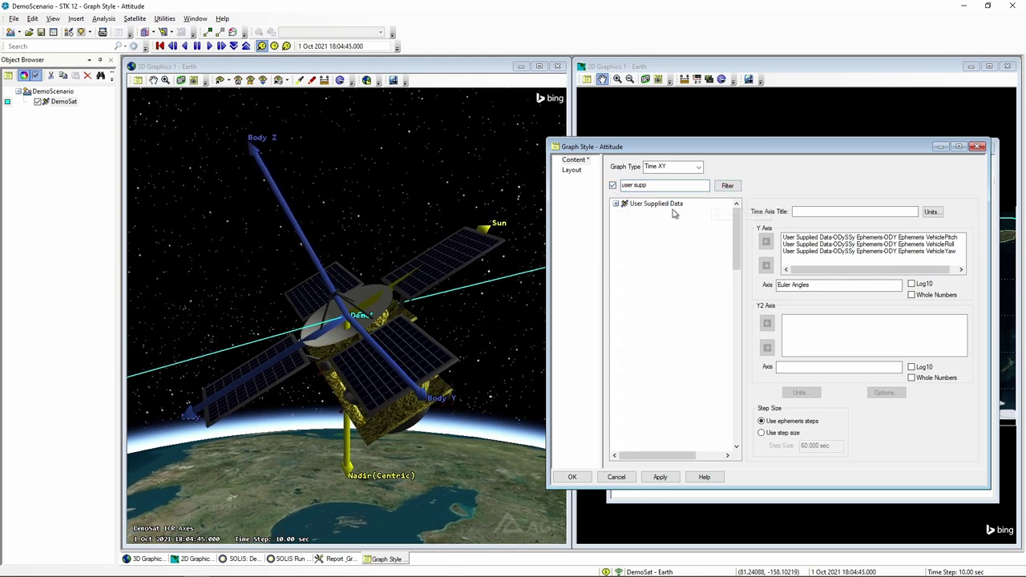
left_click(623, 206)
left_click(616, 204)
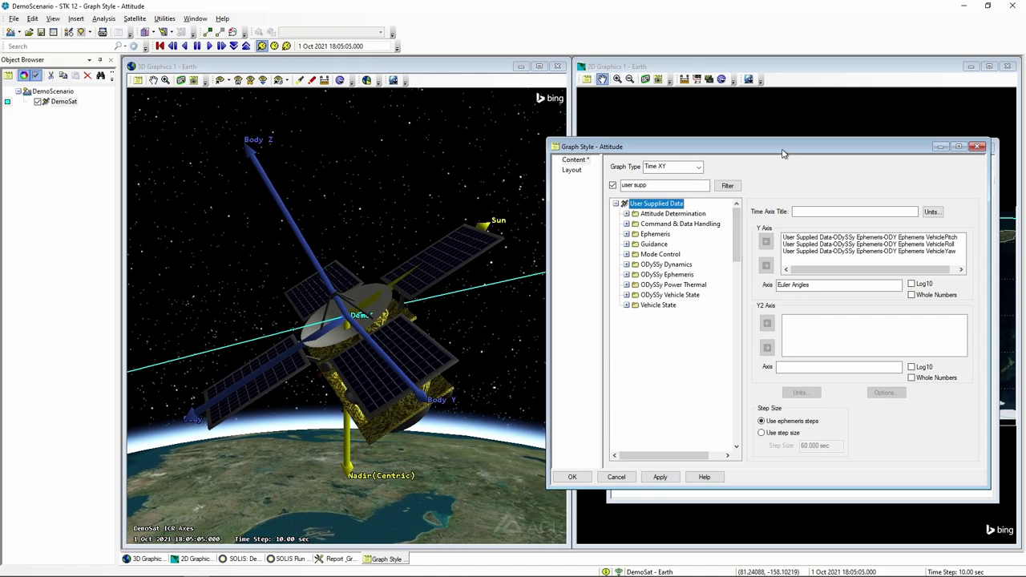
Step: Widen the Attitude graph style window and expand ODySSy Ephemeris to find the vehicle pitch, roll and yaw elements
left_click_drag(783, 153, 736, 151)
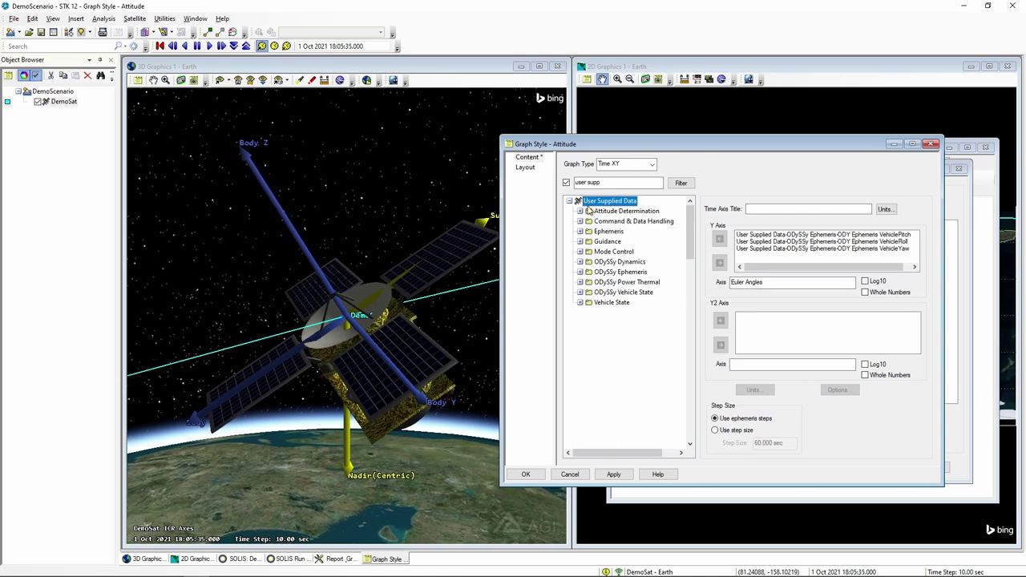
left_click_drag(693, 145, 674, 136)
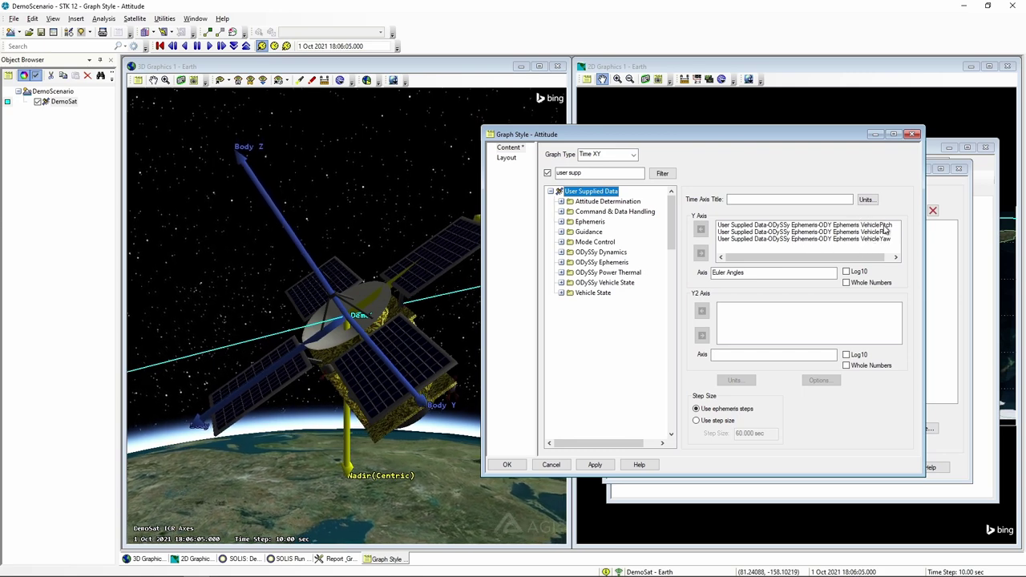
left_click_drag(924, 264, 959, 262)
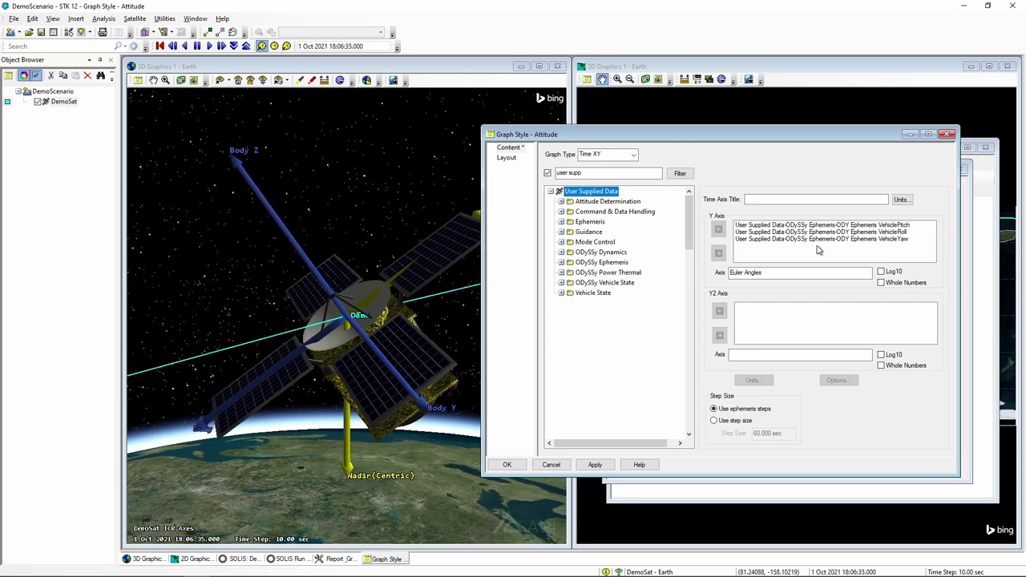
double_click(601, 262)
left_click_drag(688, 210, 687, 292)
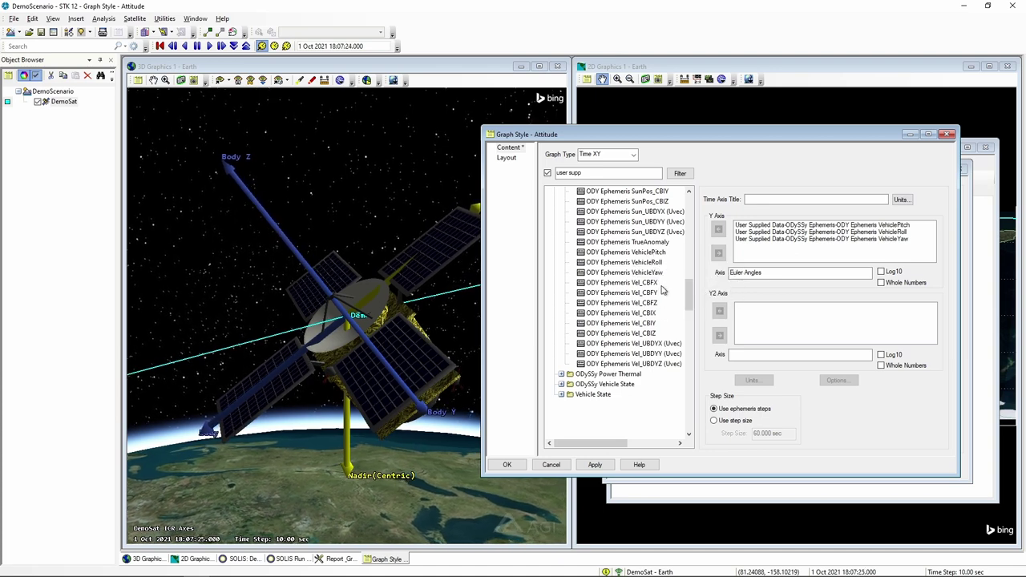
Step: Remove ODY Ephemeris VehicleYaw from the Y axis, add it back, and accept the Attitude graph style
left_click(825, 240)
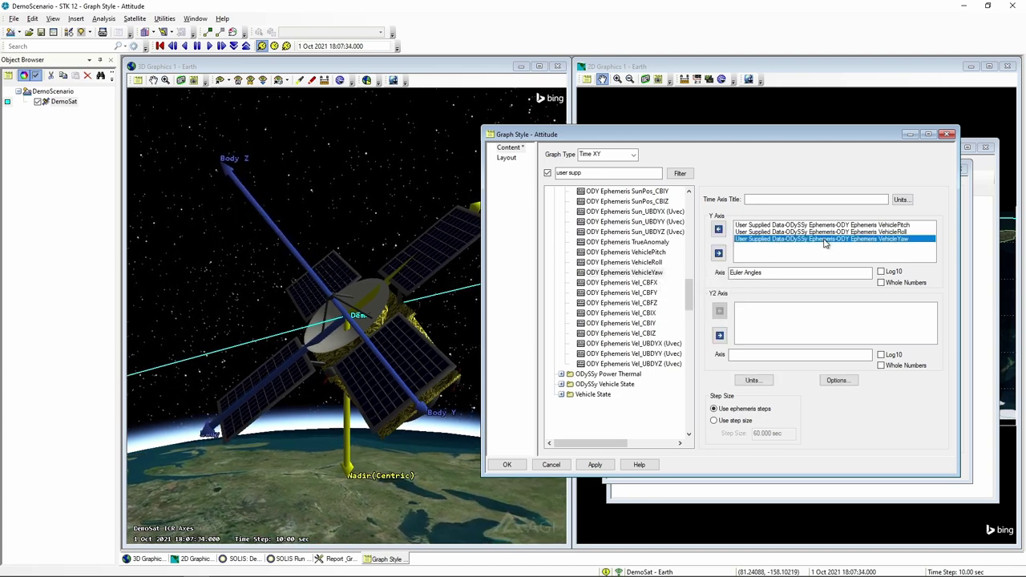
left_click(718, 230)
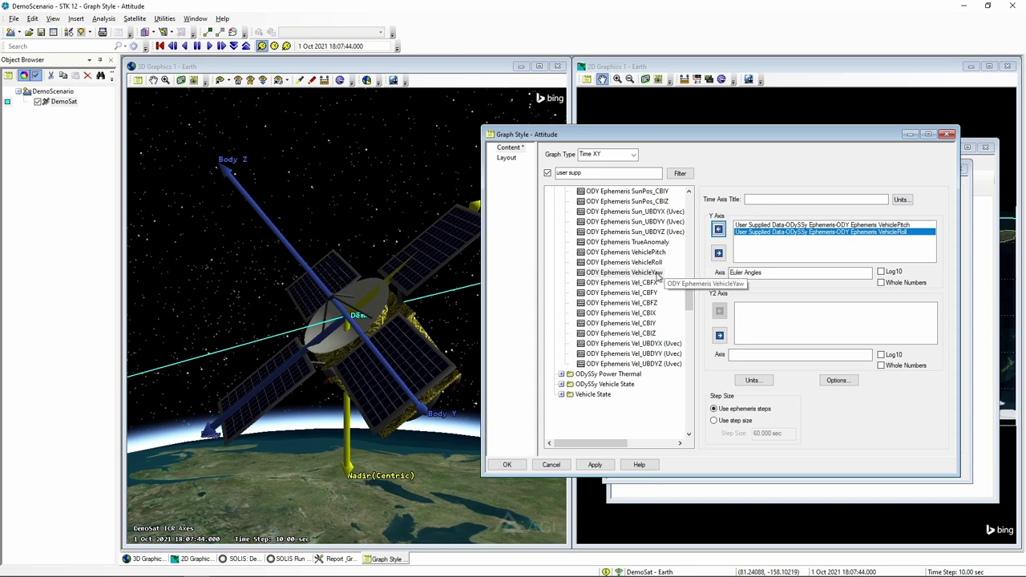
left_click(718, 254)
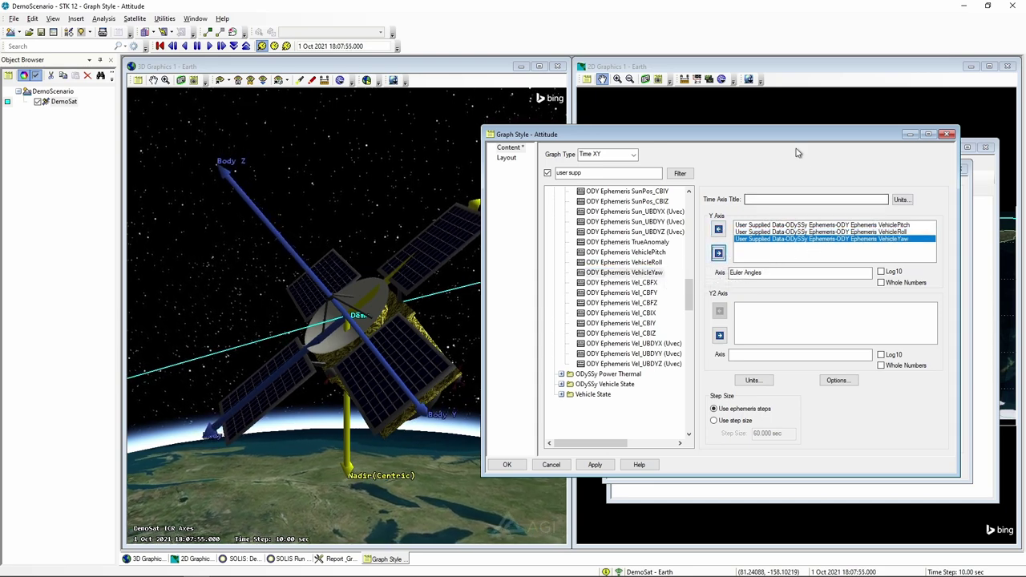
left_click_drag(796, 134, 776, 133)
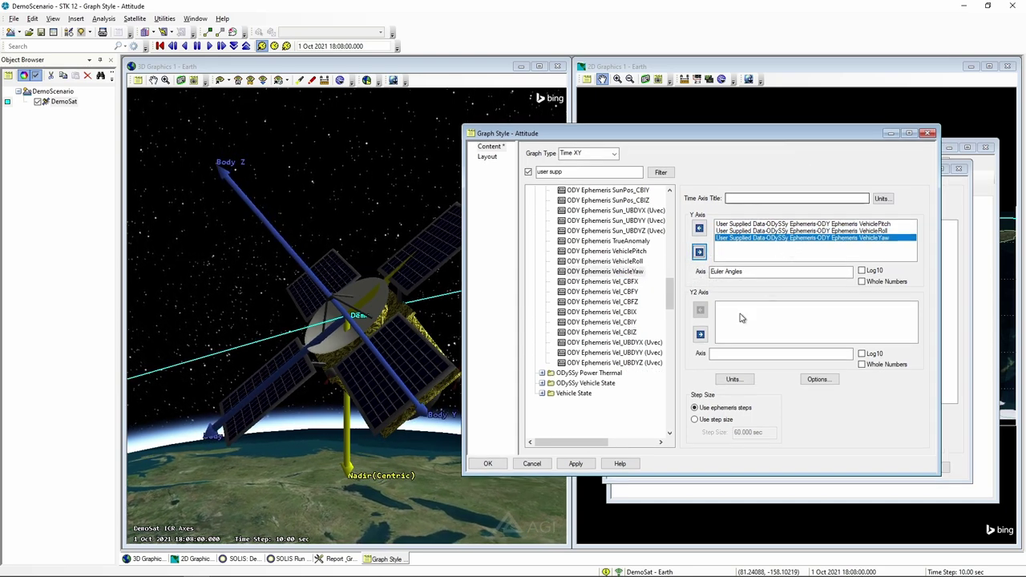
left_click(588, 468)
left_click(488, 464)
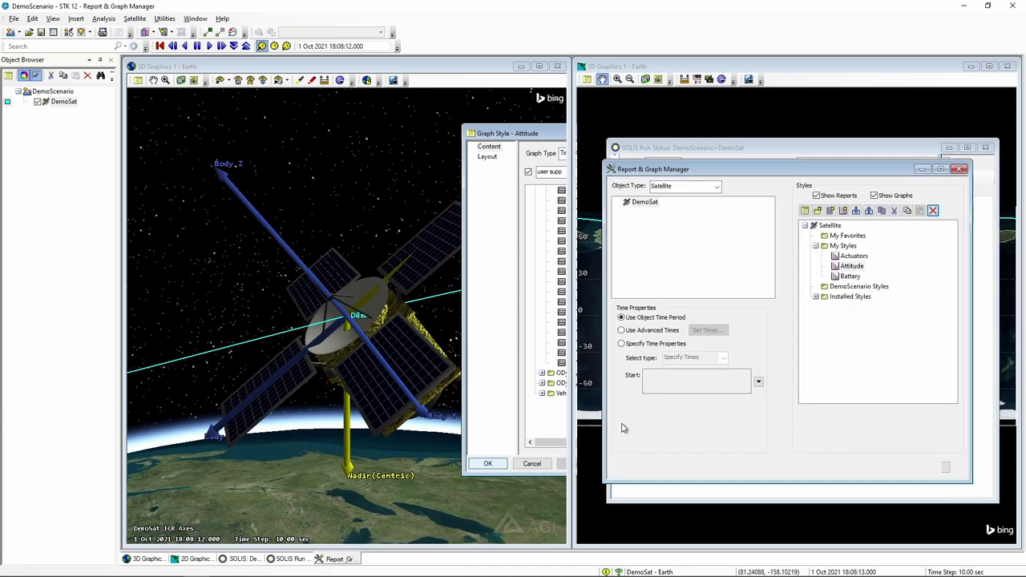
Step: Generate the Attitude style for DemoSat as a dynamic display/strip chart and narrow the chart window to uncover the satellite
left_click_drag(782, 167, 769, 162)
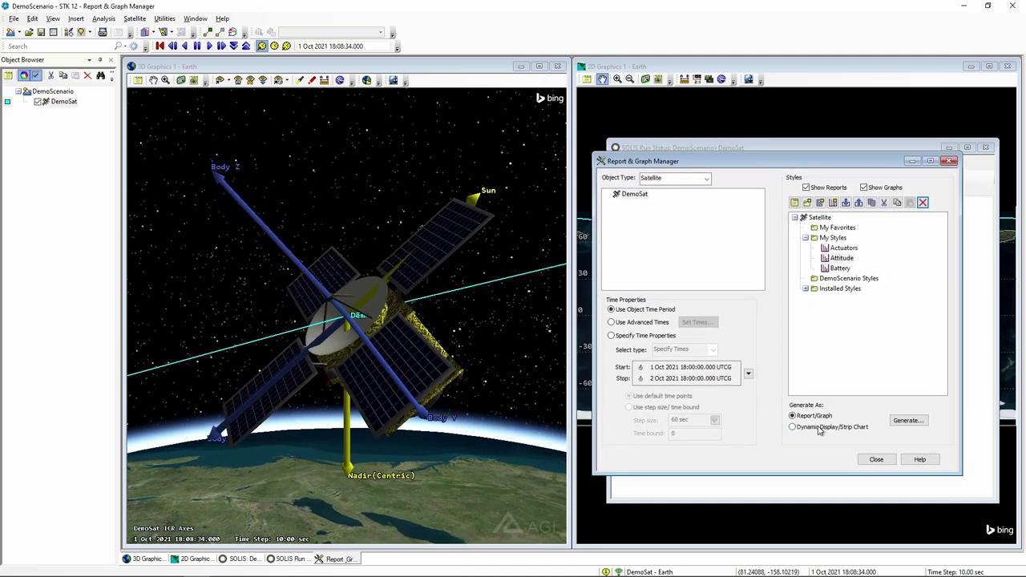
left_click(794, 428)
left_click_drag(765, 166, 759, 179)
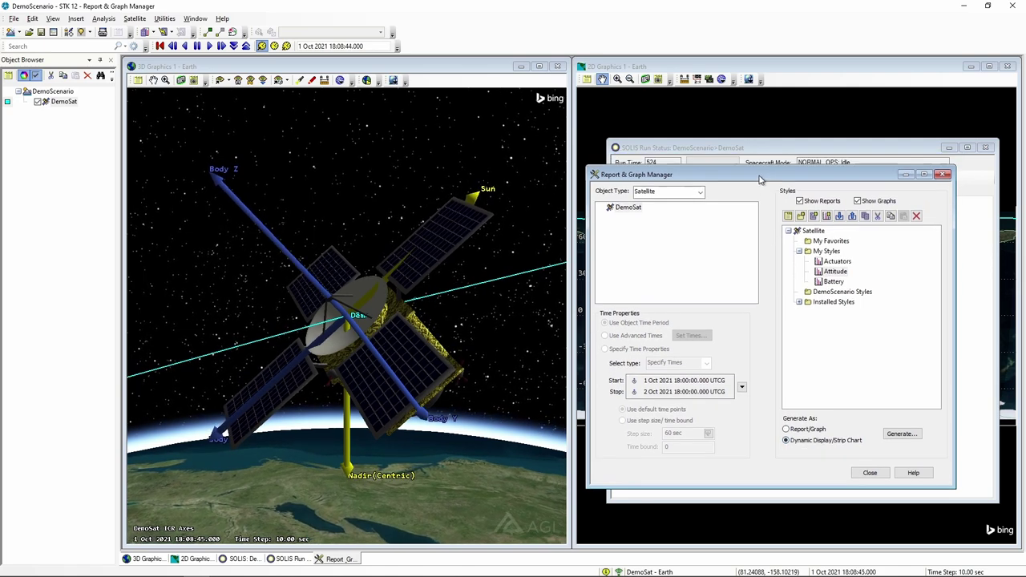
left_click_drag(841, 171, 833, 165)
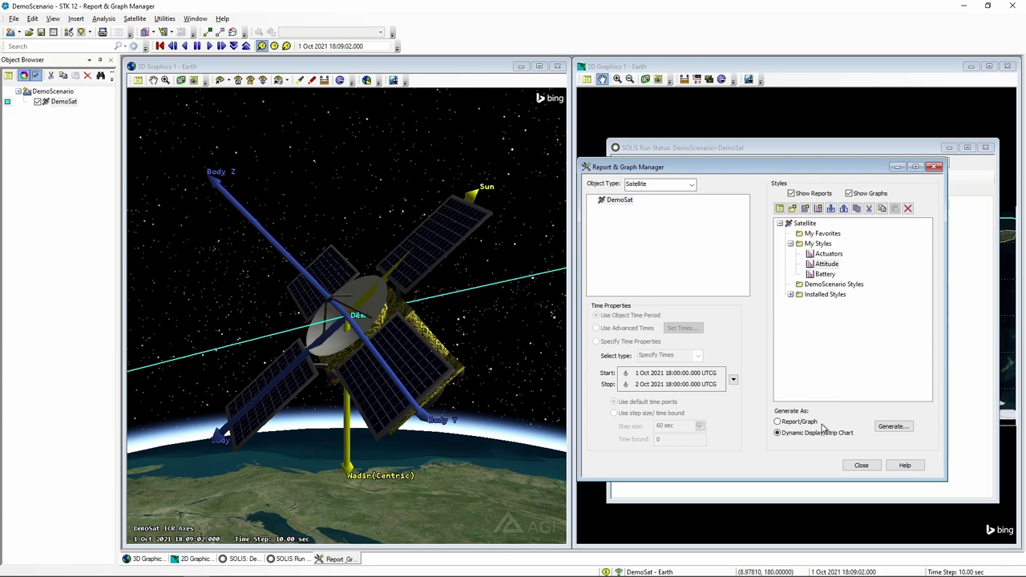
left_click(916, 426)
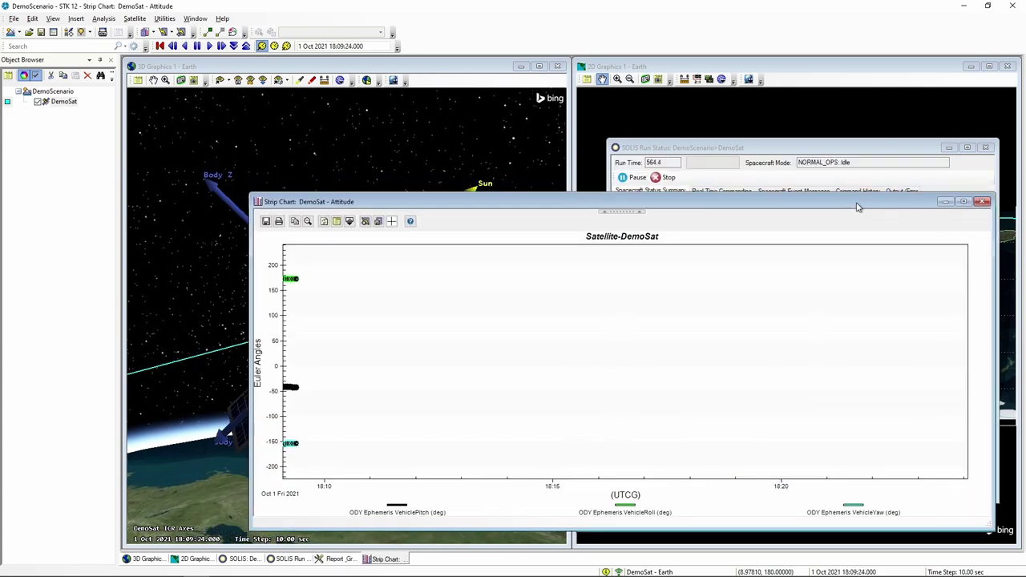
left_click_drag(249, 189, 399, 201)
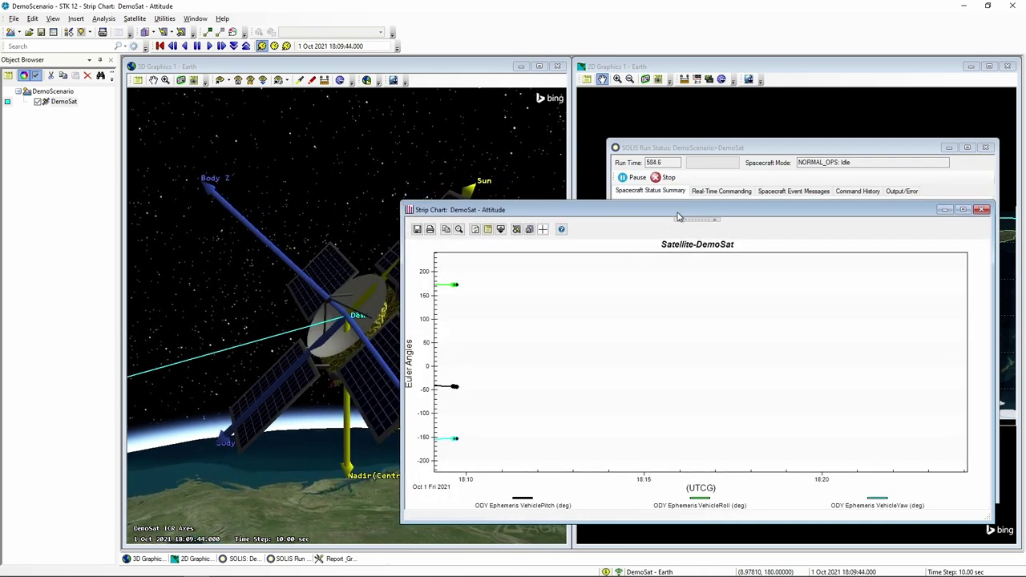
left_click_drag(677, 217, 682, 223)
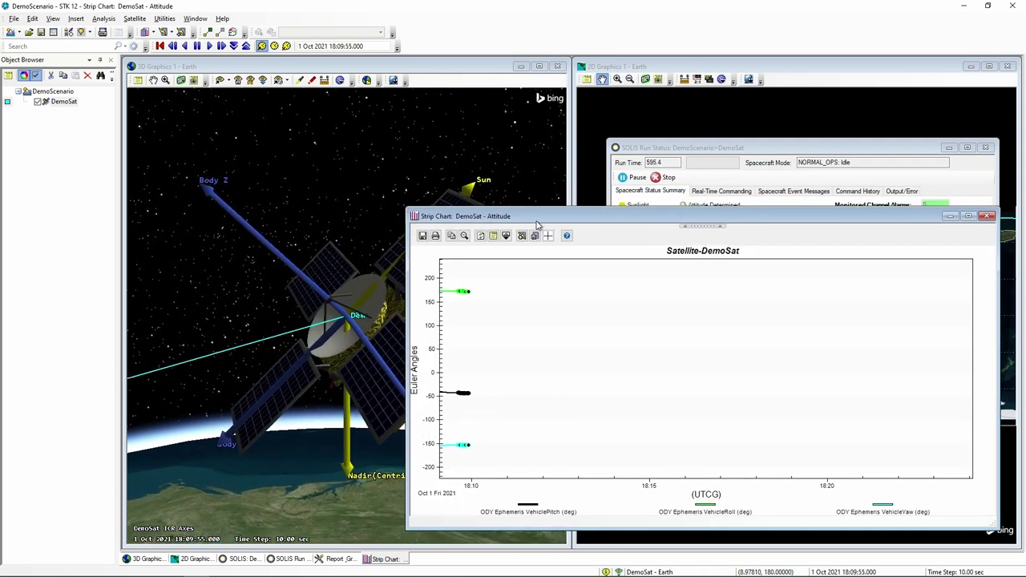
Step: Move the Attitude strip chart aside, bring the SOLIS Run Status and 3D Graphics windows forward, and tile the open windows vertically
left_click_drag(537, 224, 551, 188)
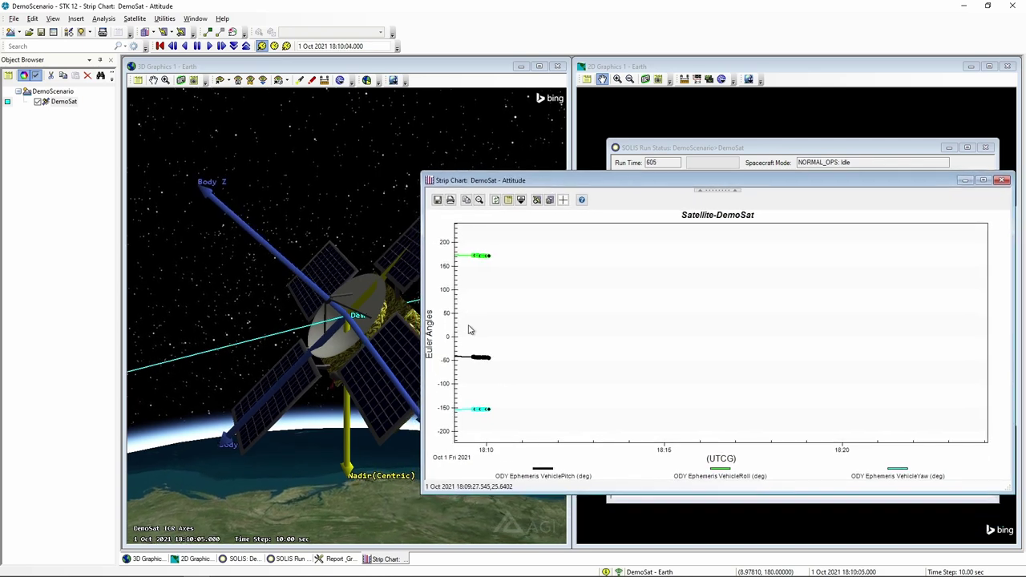
left_click_drag(682, 182, 652, 206)
left_click(667, 151)
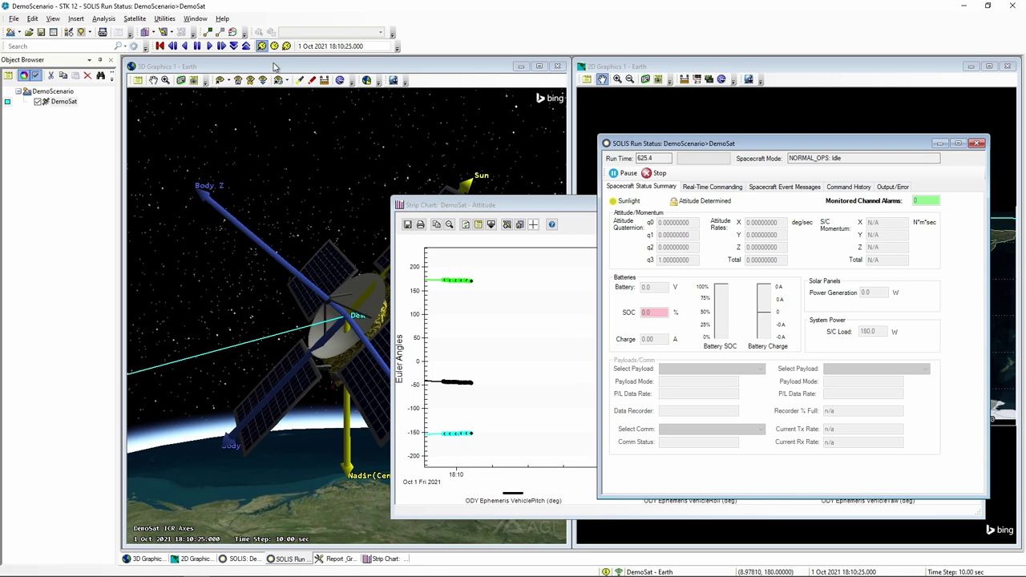
left_click(240, 67)
left_click(191, 18)
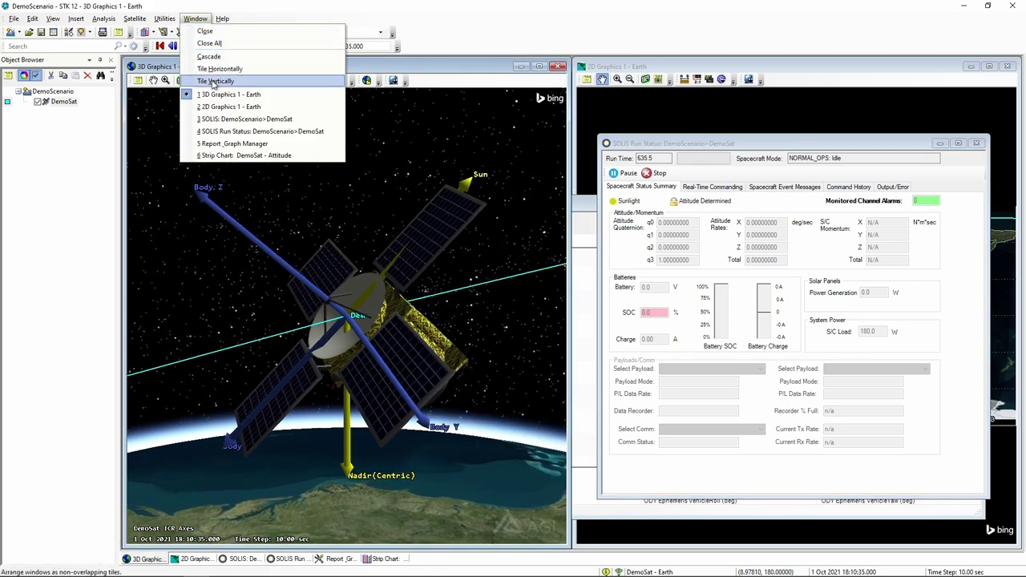
left_click(214, 82)
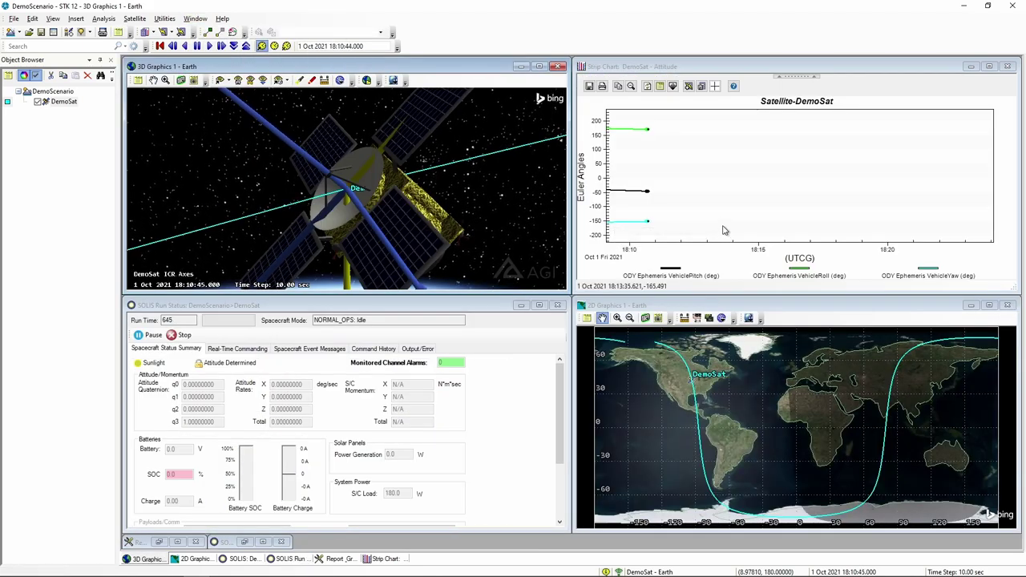
Step: Prepare and execute the real-time Mode Control SlewTo Tracking command with TRACKMODE set to NadirTrack
left_click(240, 351)
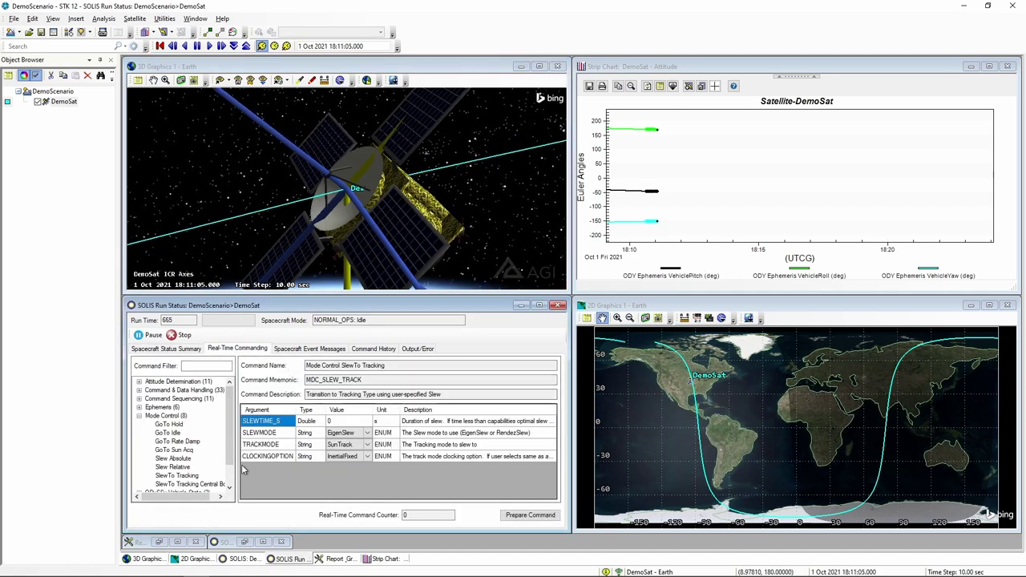
scroll(225, 457, "down", 1)
left_click(178, 459)
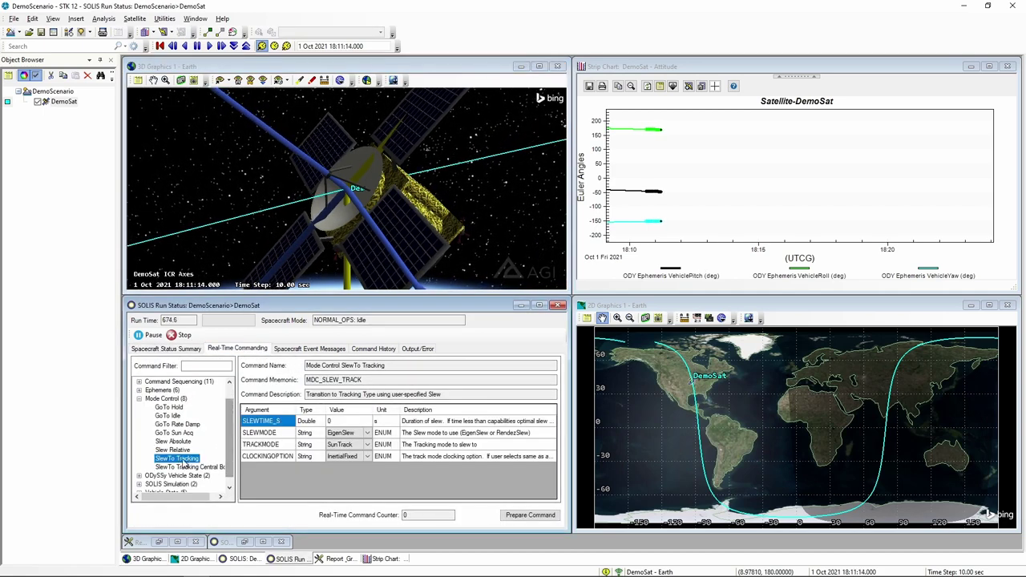
left_click(362, 446)
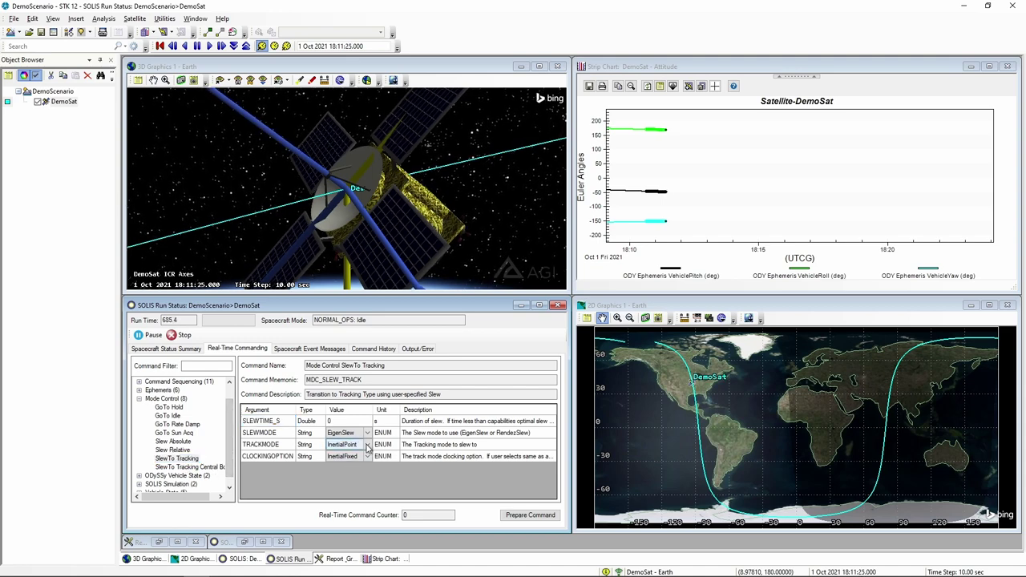
left_click(367, 446)
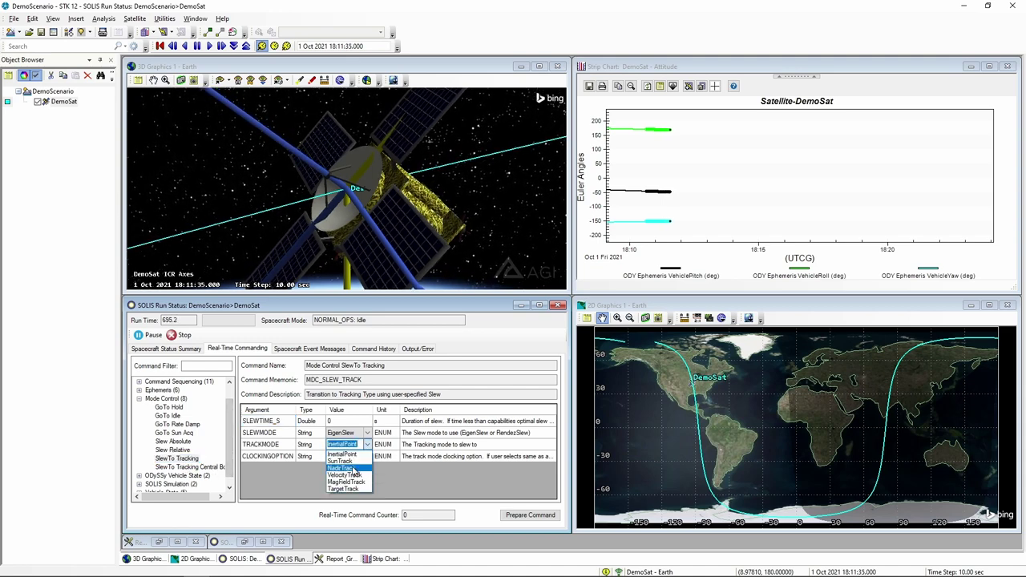
left_click(349, 467)
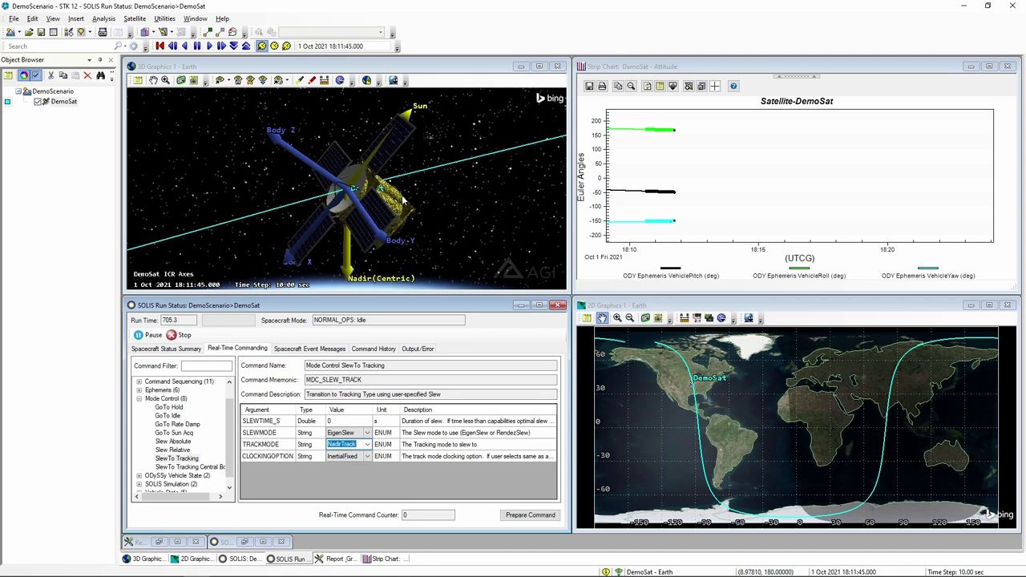
left_click(517, 516)
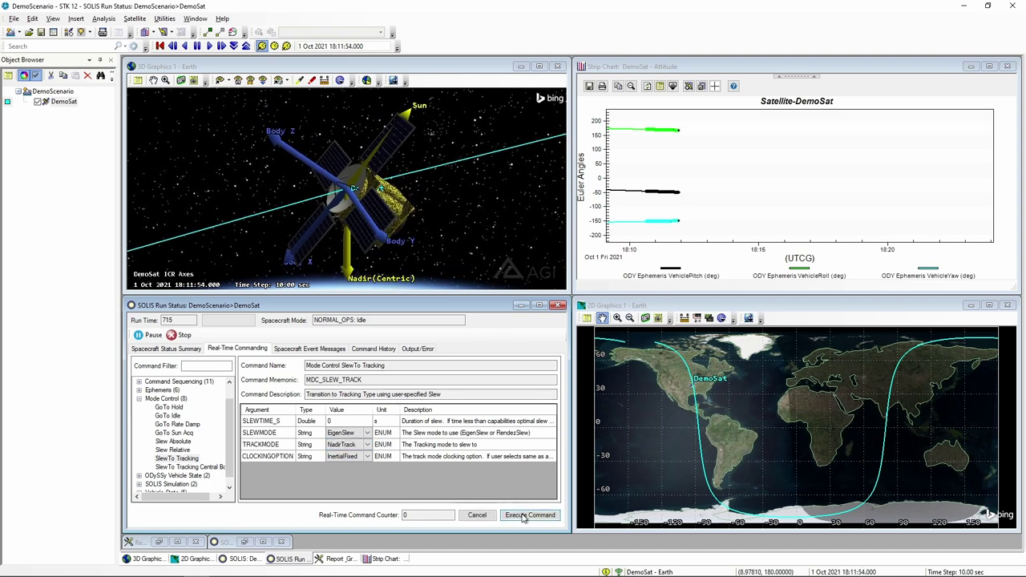
left_click(517, 516)
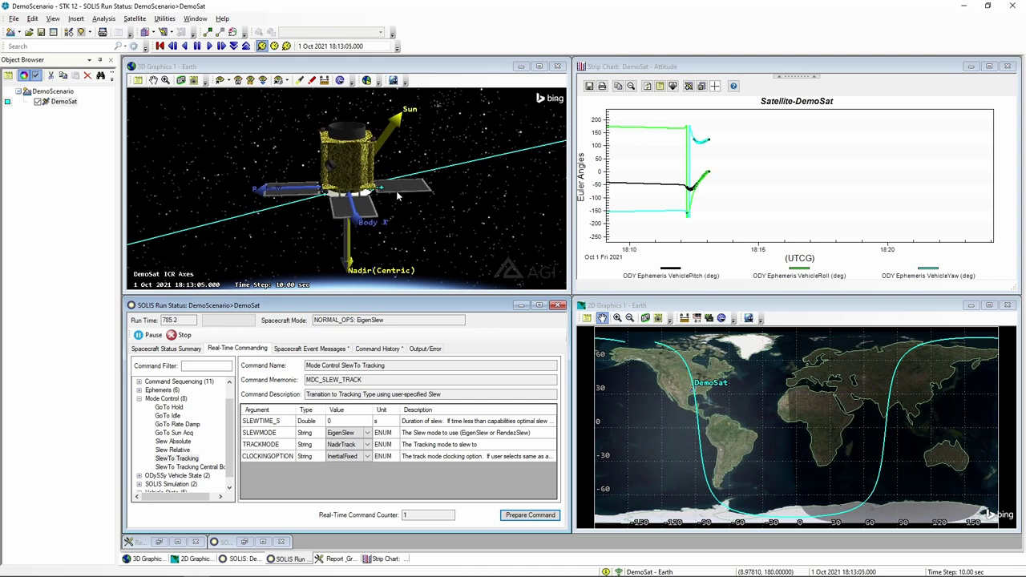
Step: Change TRACKMODE to SunTrack and execute the SlewTo Tracking command again
left_click(367, 444)
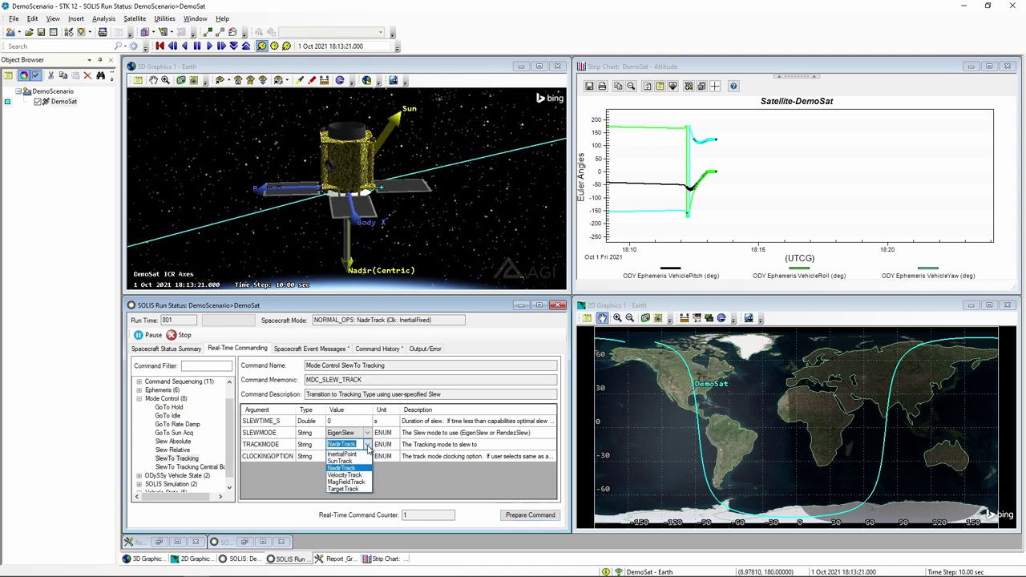
left_click(345, 467)
left_click(518, 517)
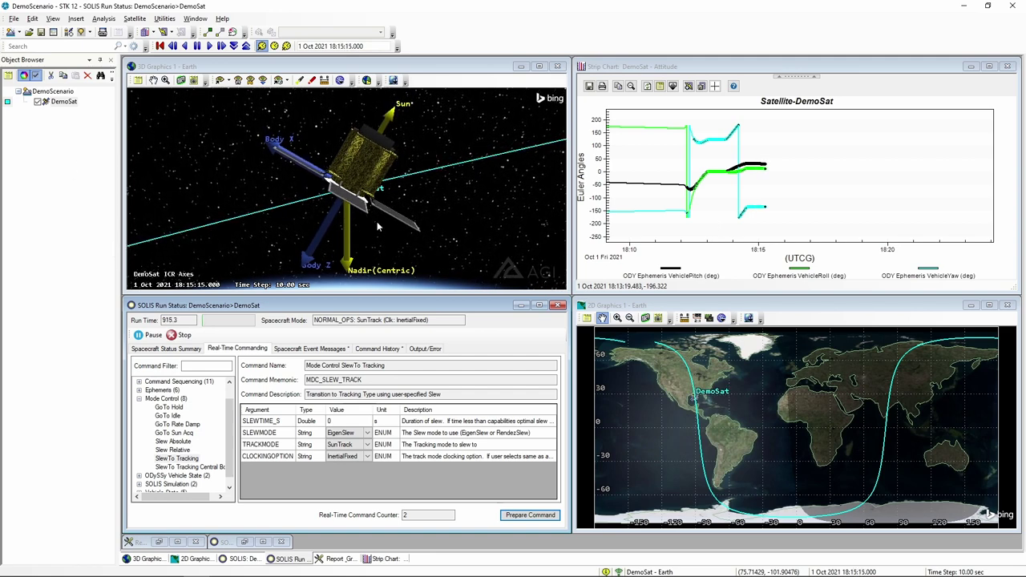
Step: Restore the minimized Report & Graph Manager and the SOLIS configuration window for DemoSat
left_click(702, 70)
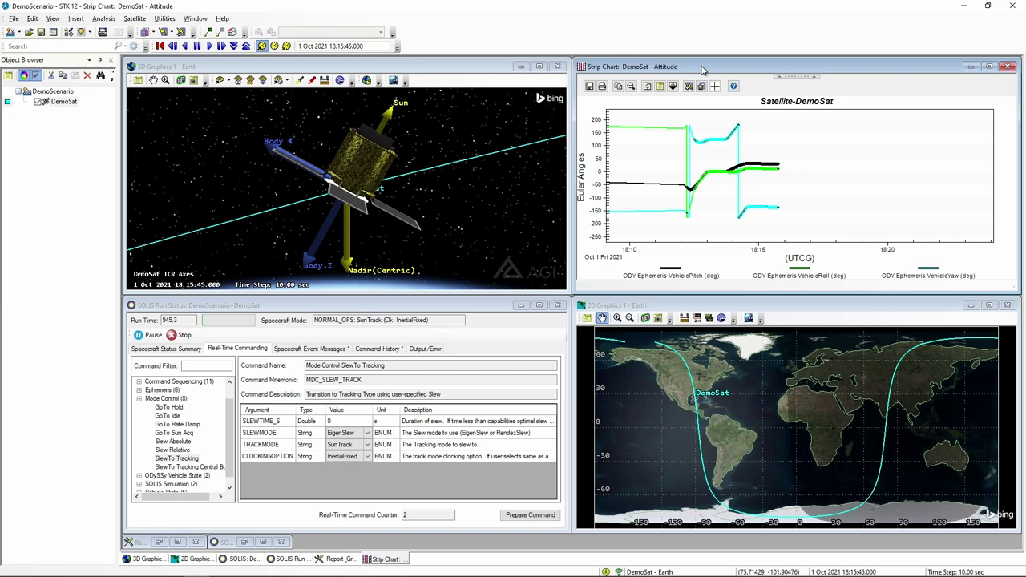
left_click(158, 543)
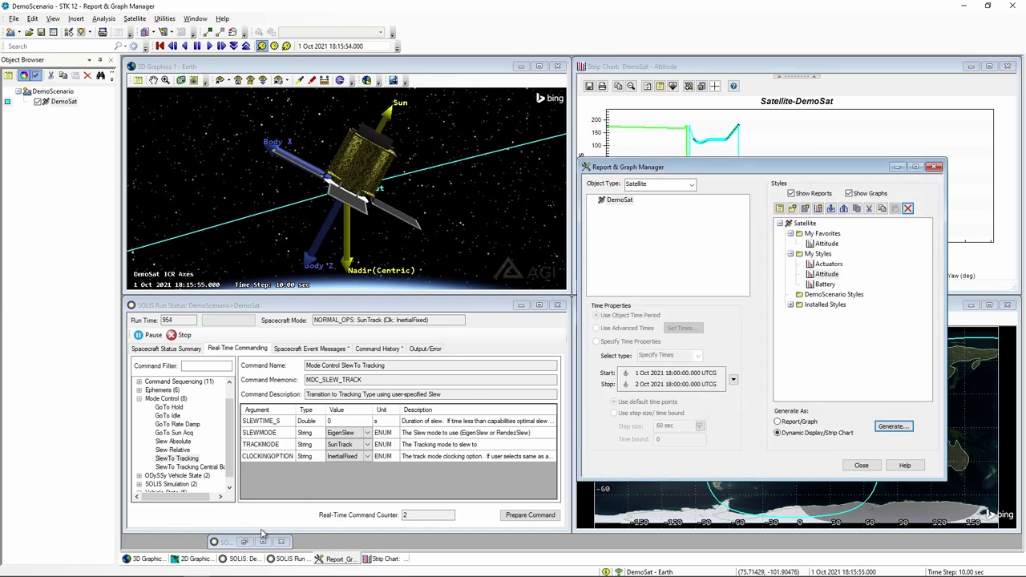
left_click(245, 541)
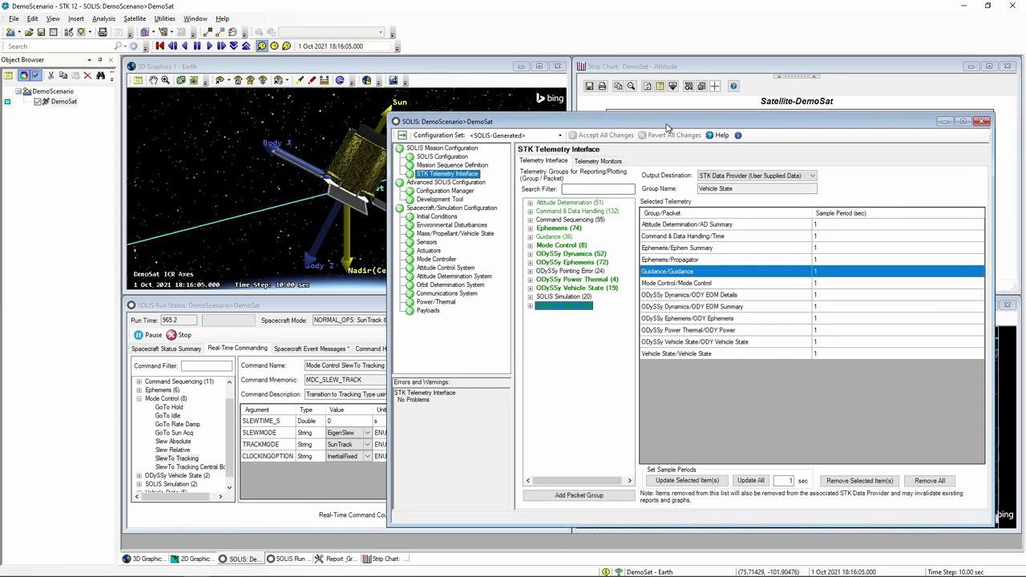